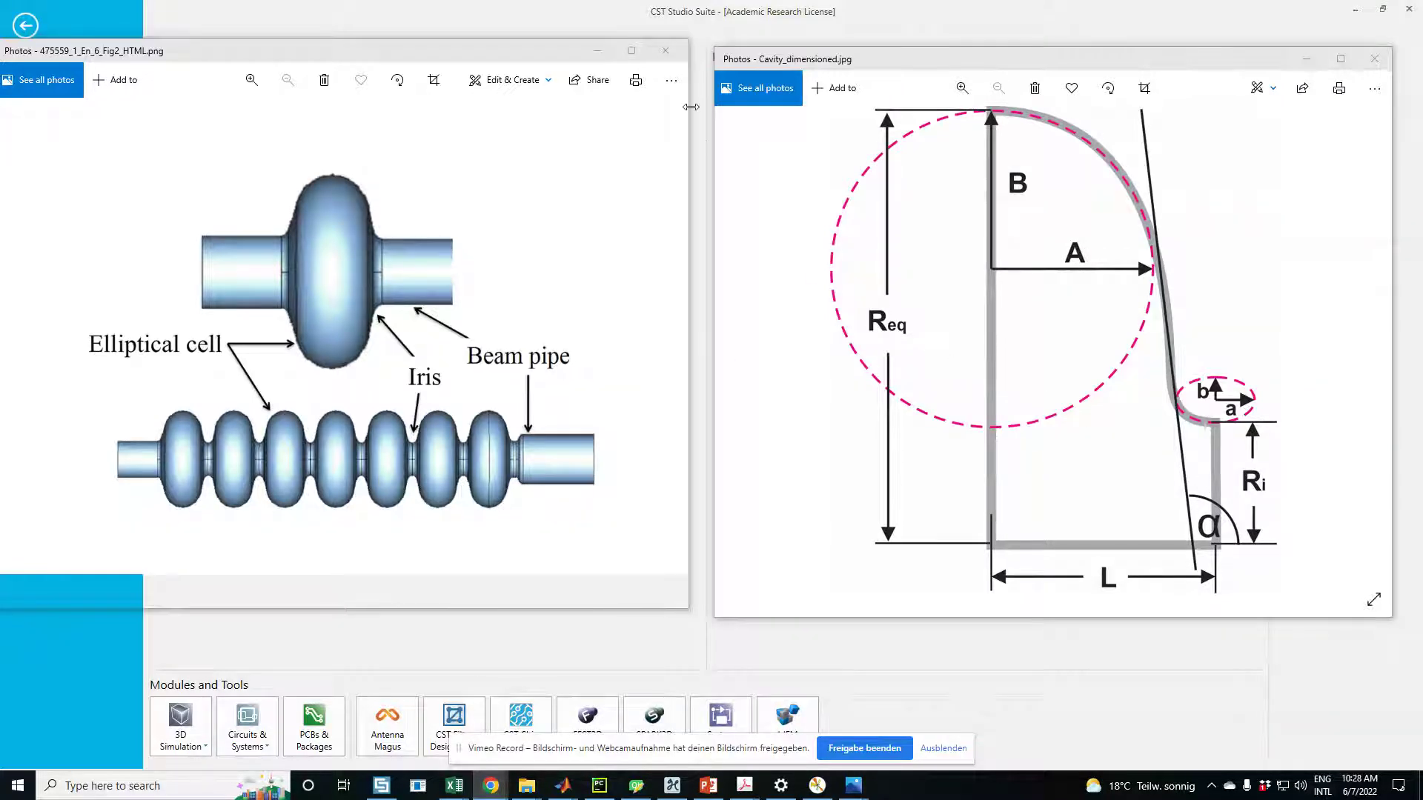
Minimise both reference images and start an empty High Frequency 3D simulation project.
left_click(596, 50)
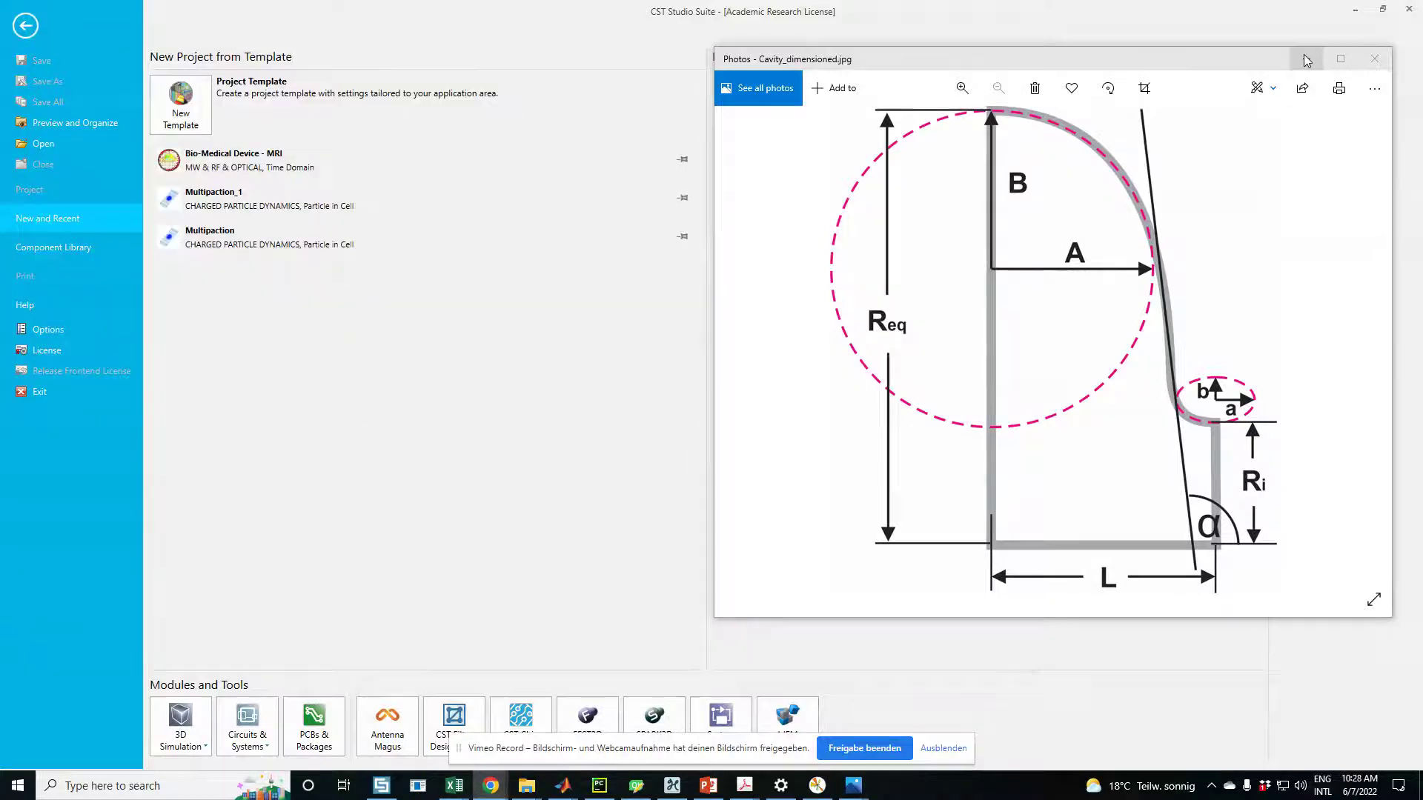
left_click(1306, 58)
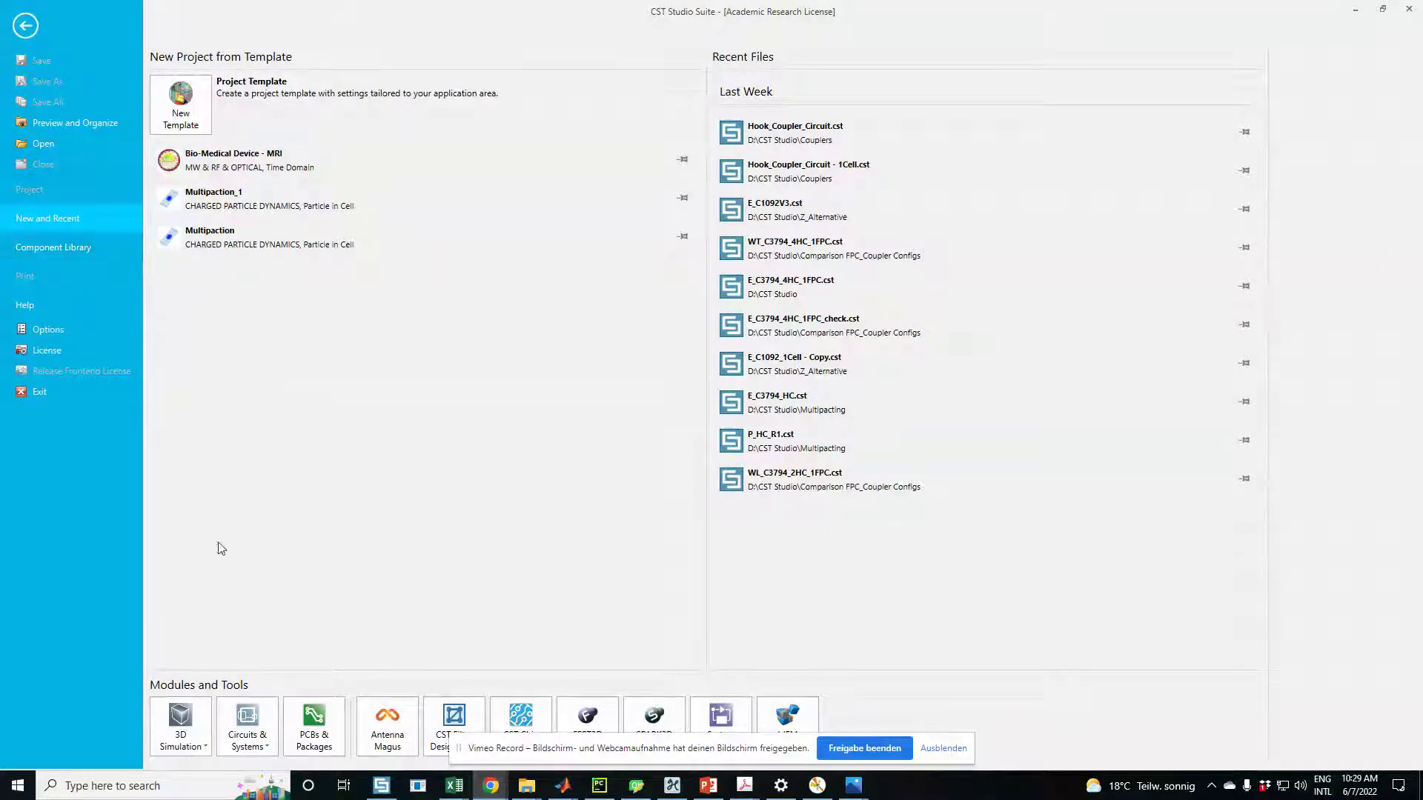
left_click(201, 747)
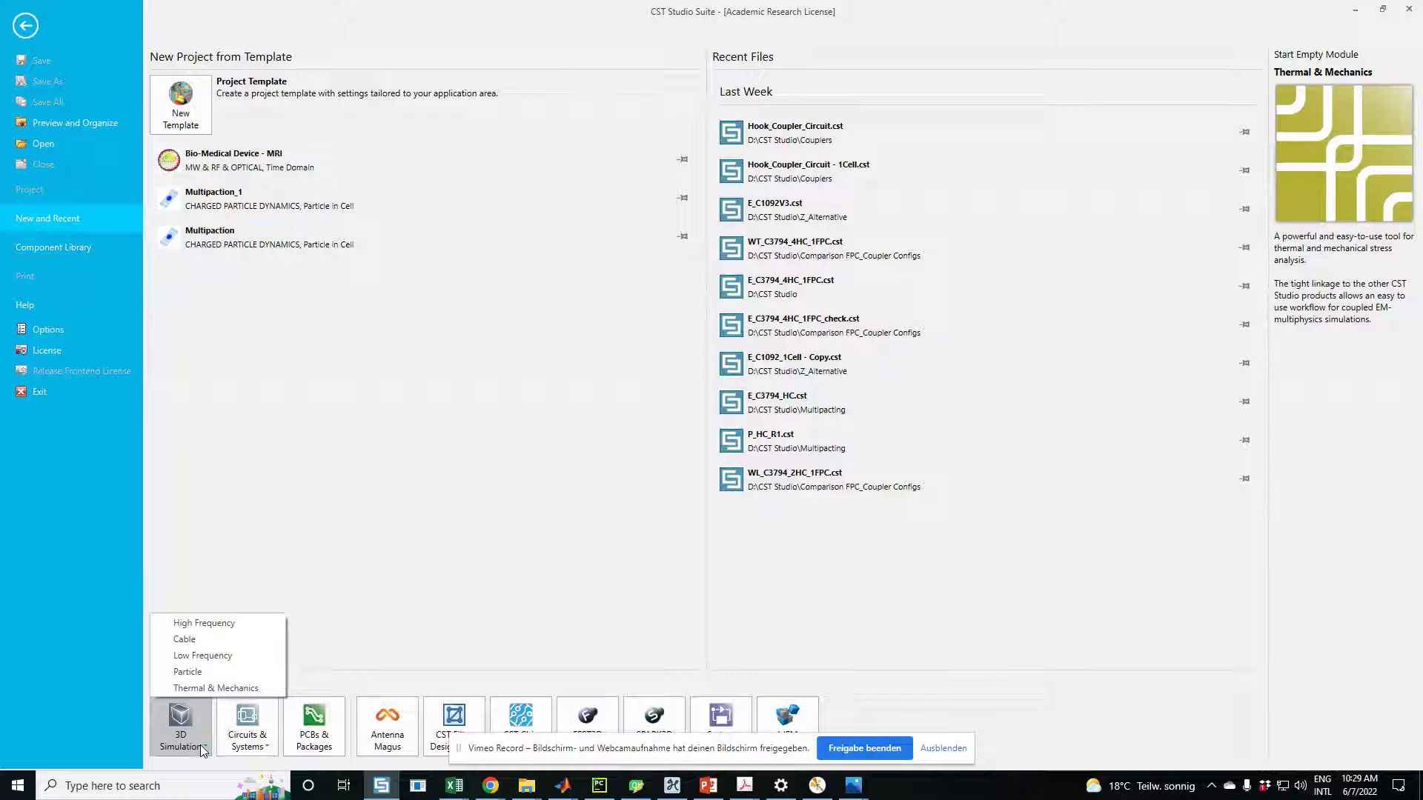
left_click(196, 628)
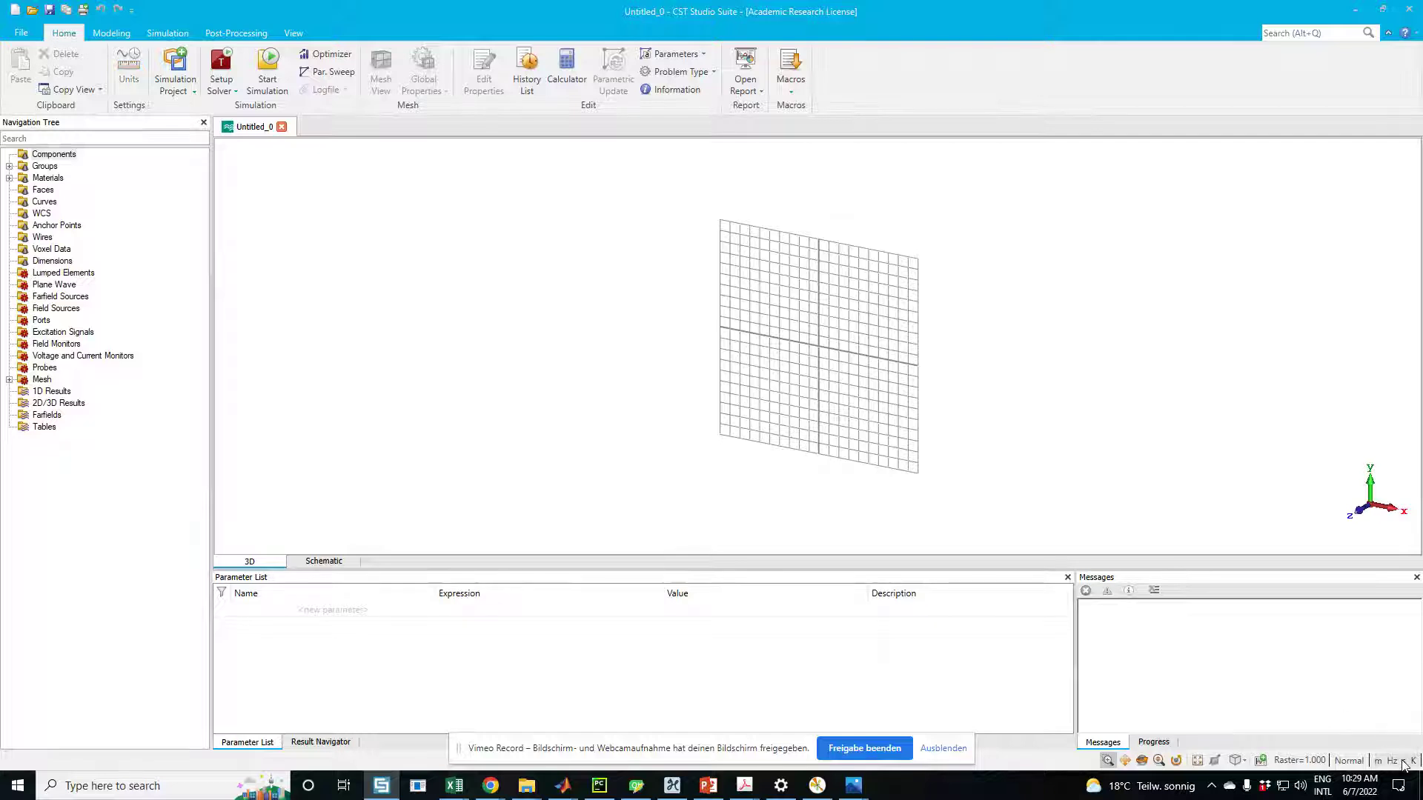
Set the project units to mm for dimensions and MHz for frequency.
left_click(630, 304)
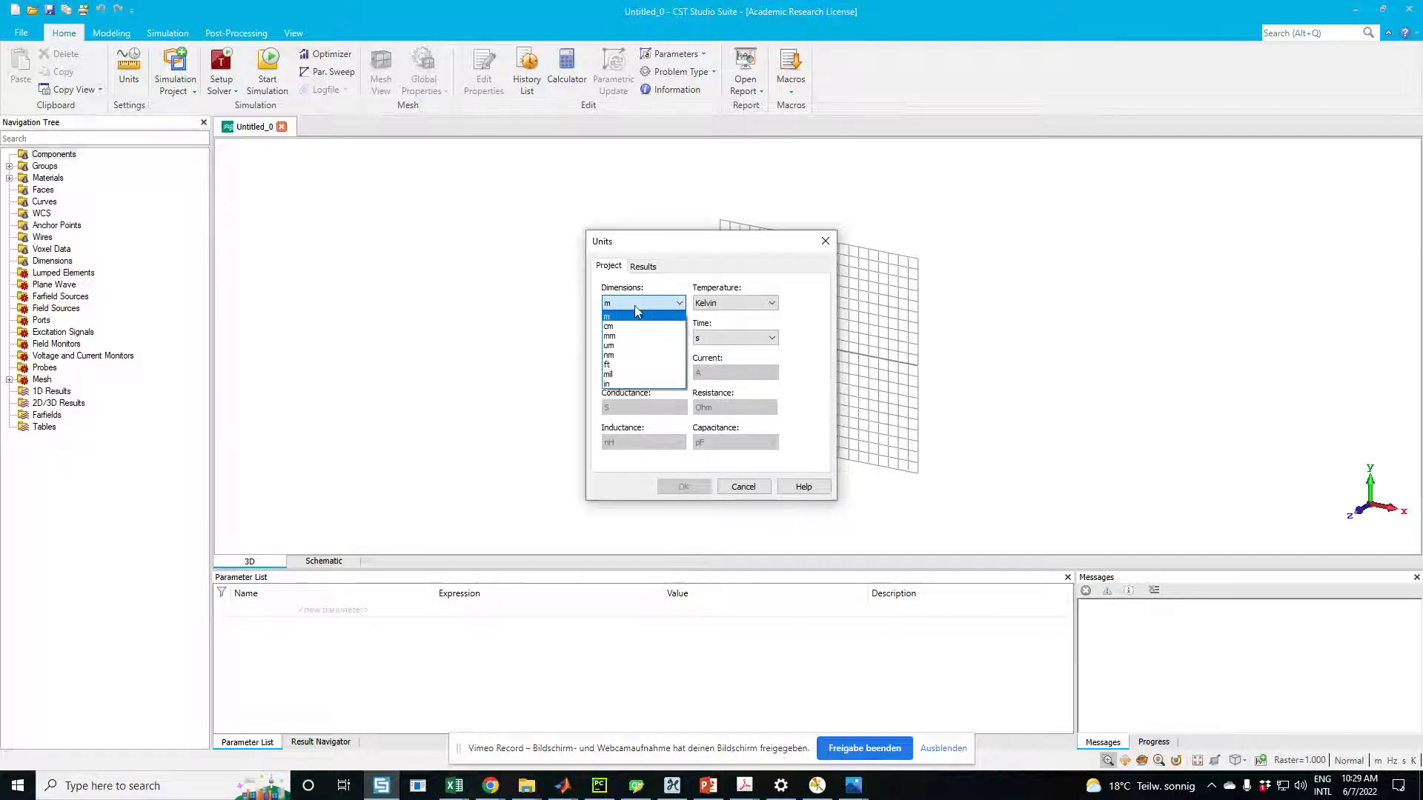
left_click(614, 341)
left_click(642, 338)
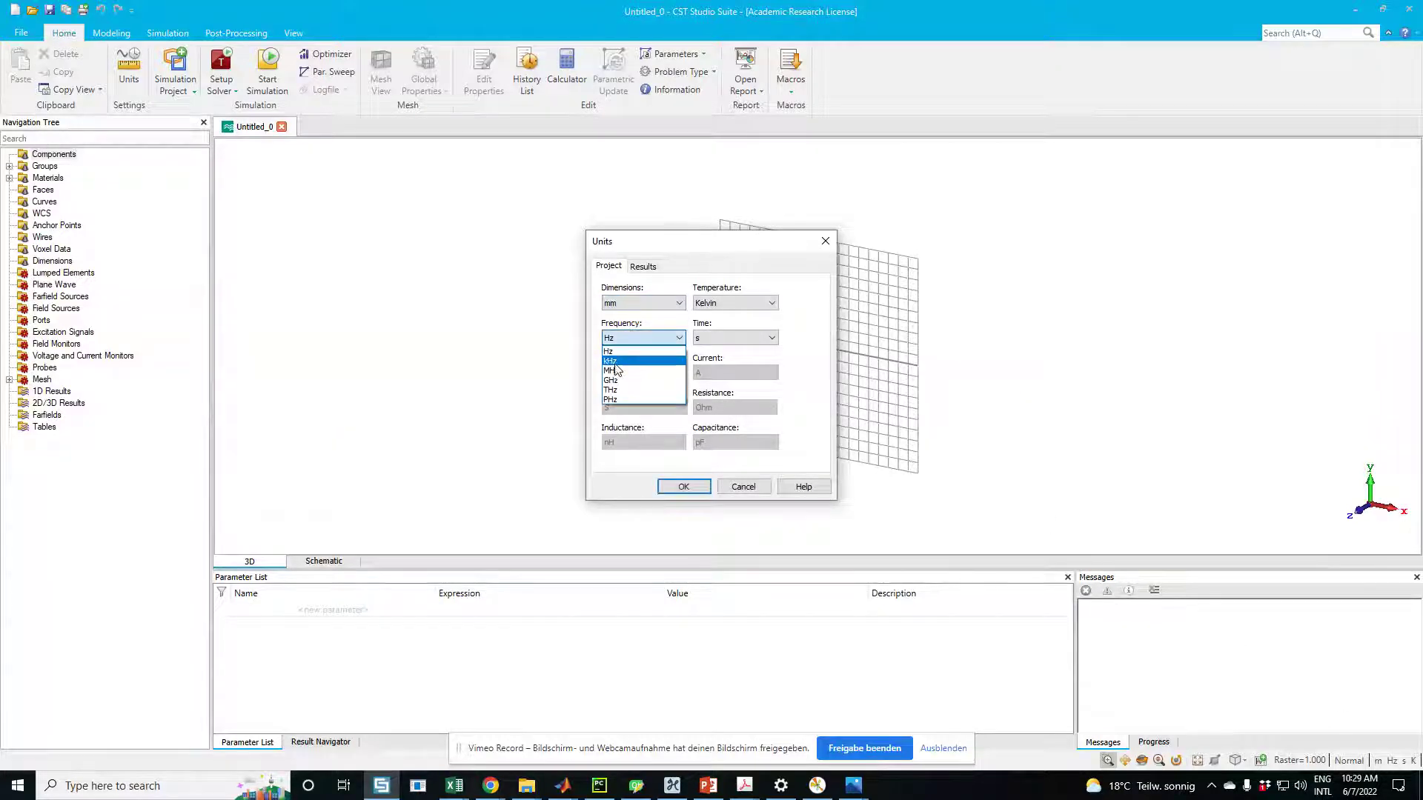
left_click(618, 371)
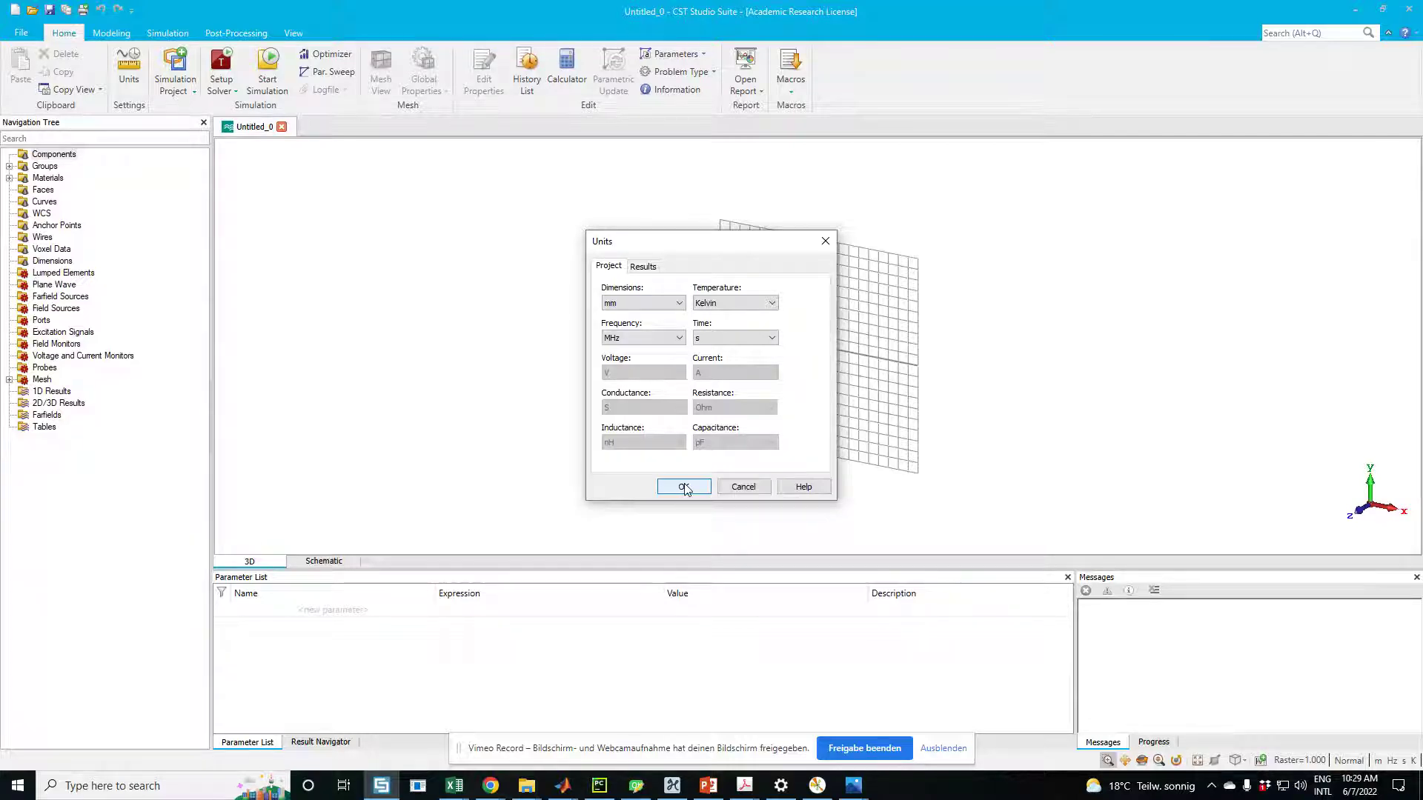
left_click(683, 487)
scroll(788, 331, "down", 1)
scroll(787, 331, "up", 2)
scroll(787, 331, "down", 1)
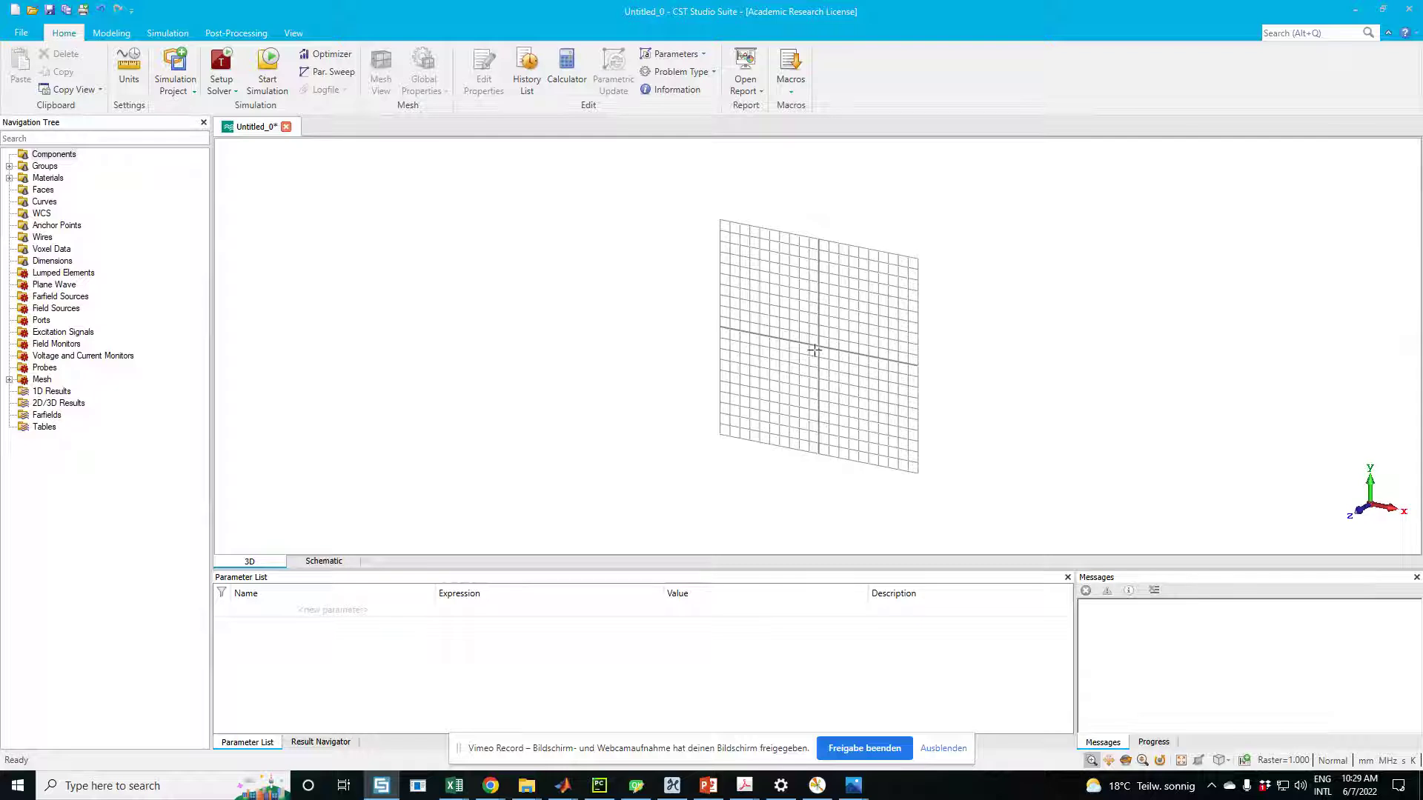
scroll(813, 350, "up", 1)
middle_click_drag(821, 329, 780, 338)
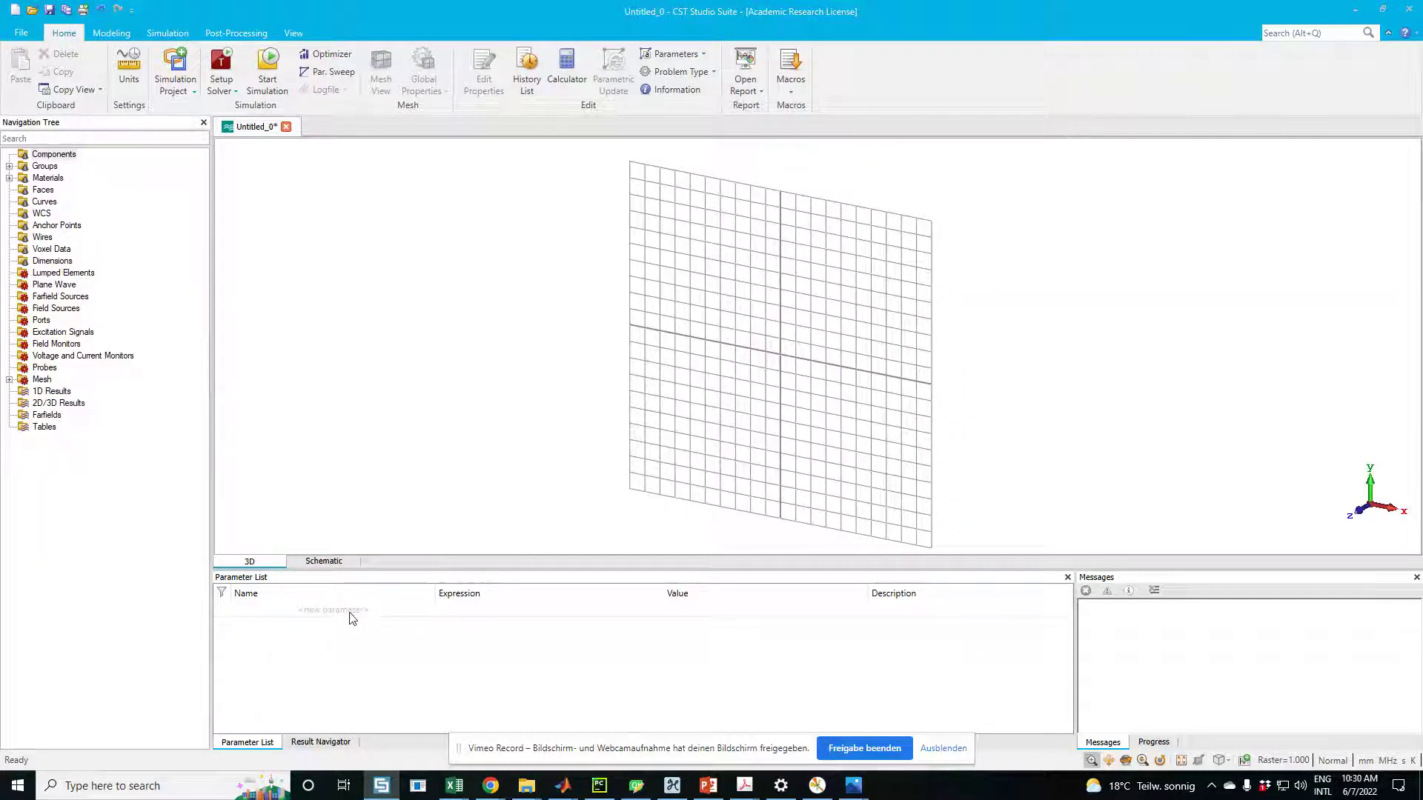
Add two project parameters, A and B, each with the value 42.
left_click(321, 614)
left_click(322, 612)
left_click(326, 613)
type("A")
key("Tab")
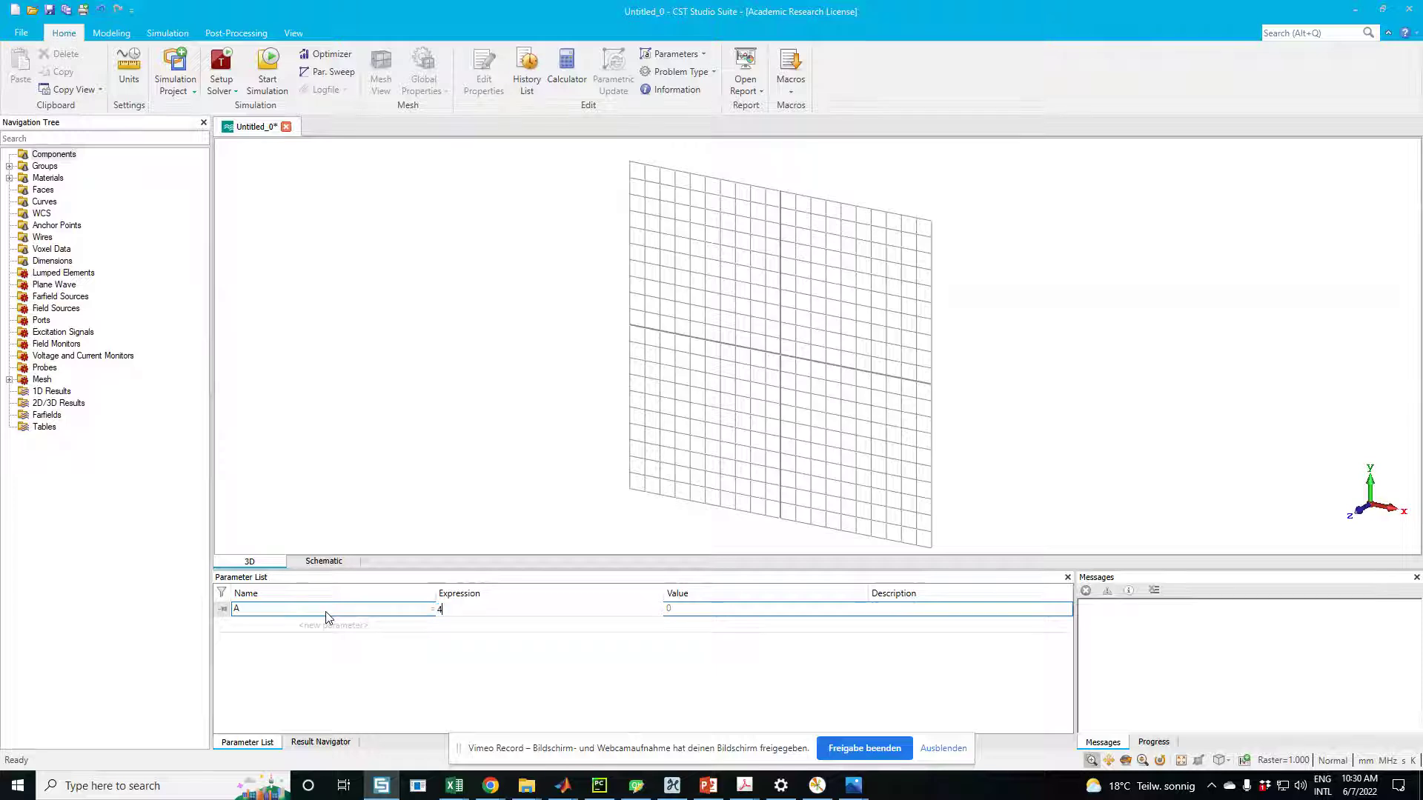
key("Tab")
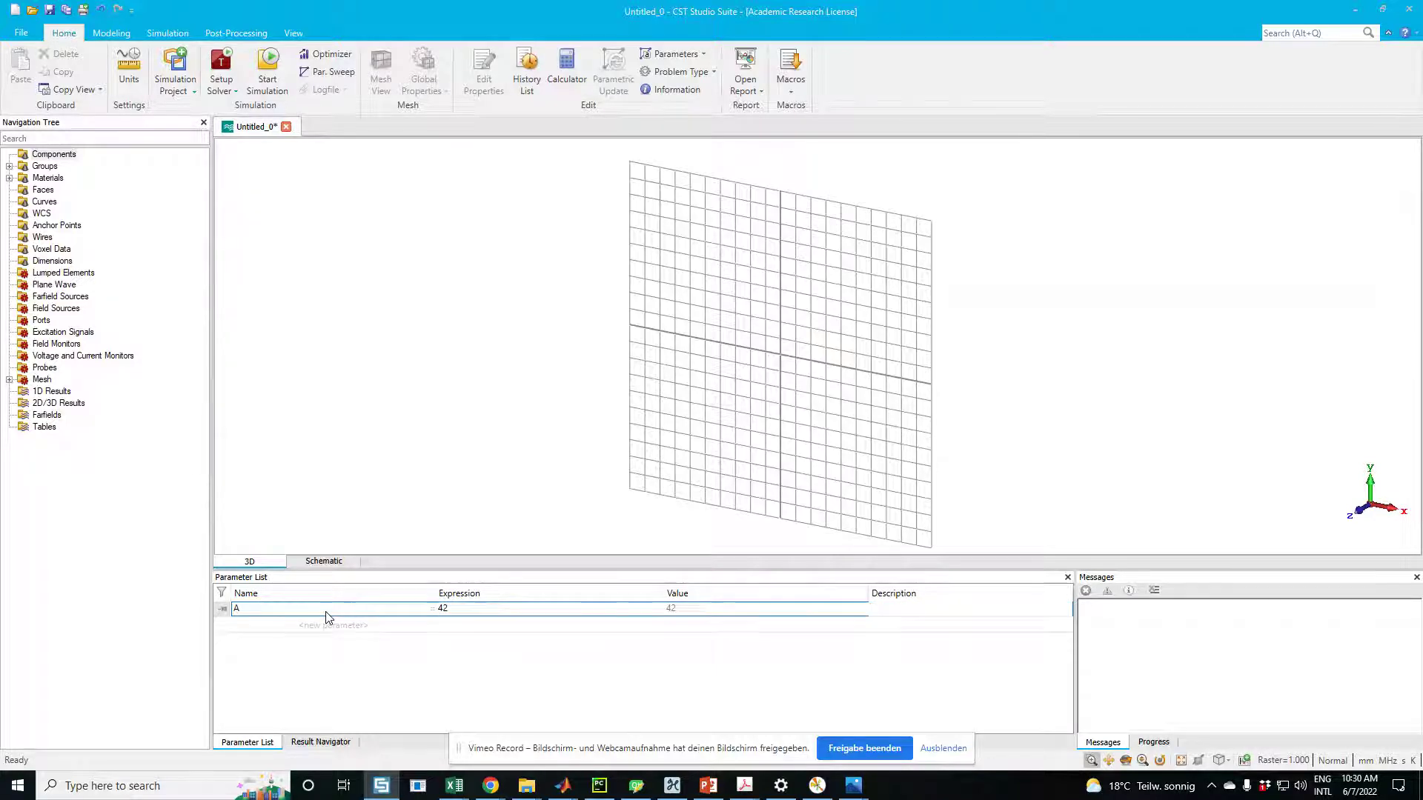
key("Return")
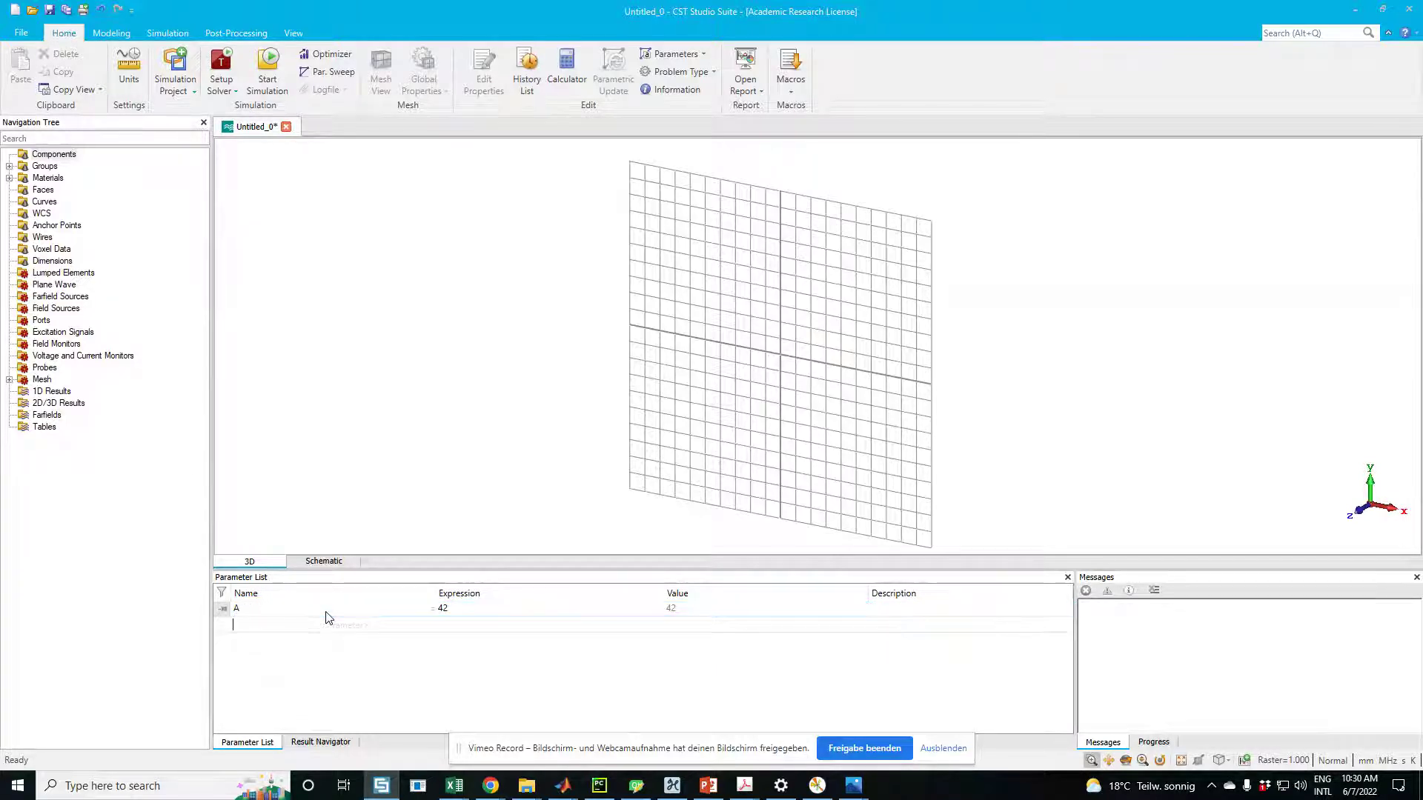
type("B")
key("Tab")
type("42")
key("Return")
Try to add a parameter named a.
type("a")
key("Tab")
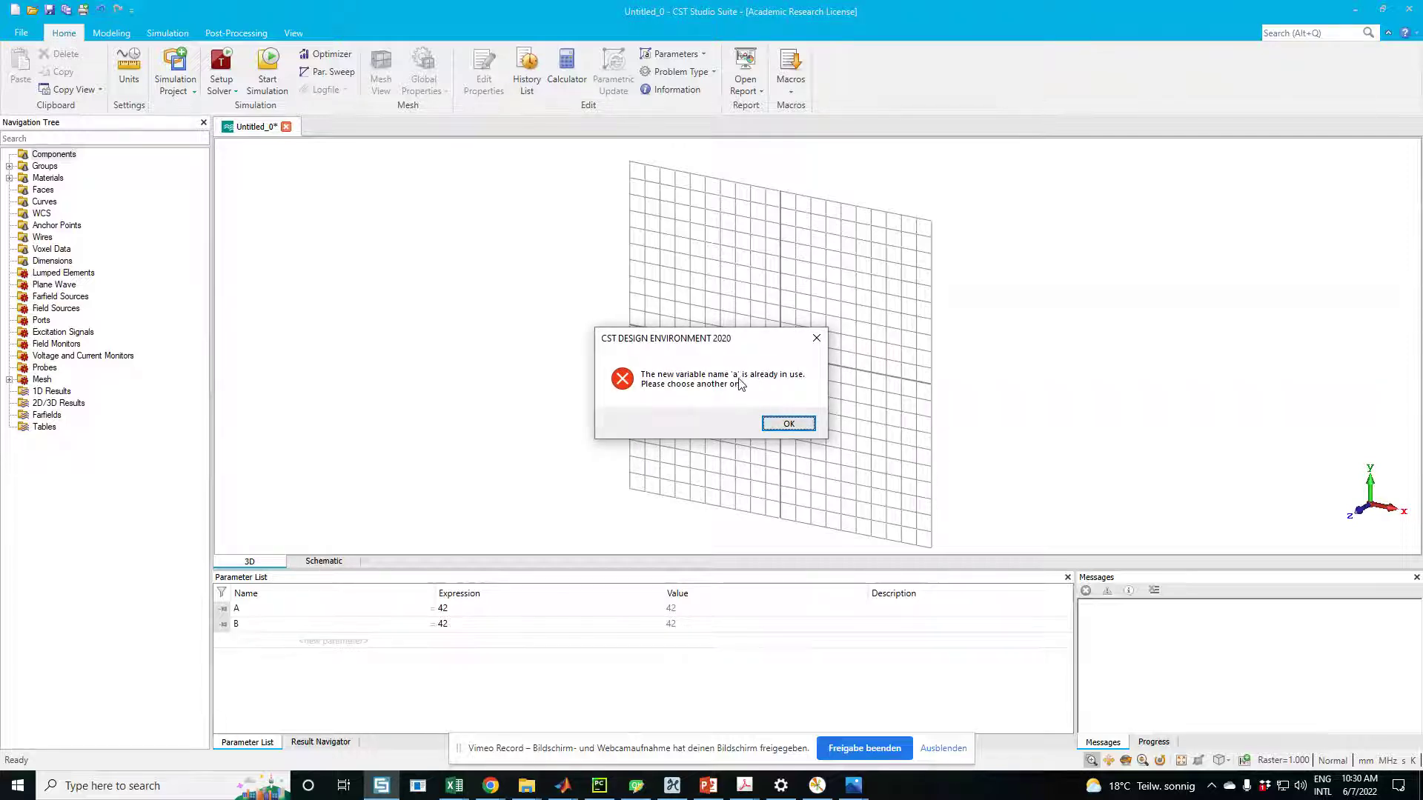
left_click(784, 424)
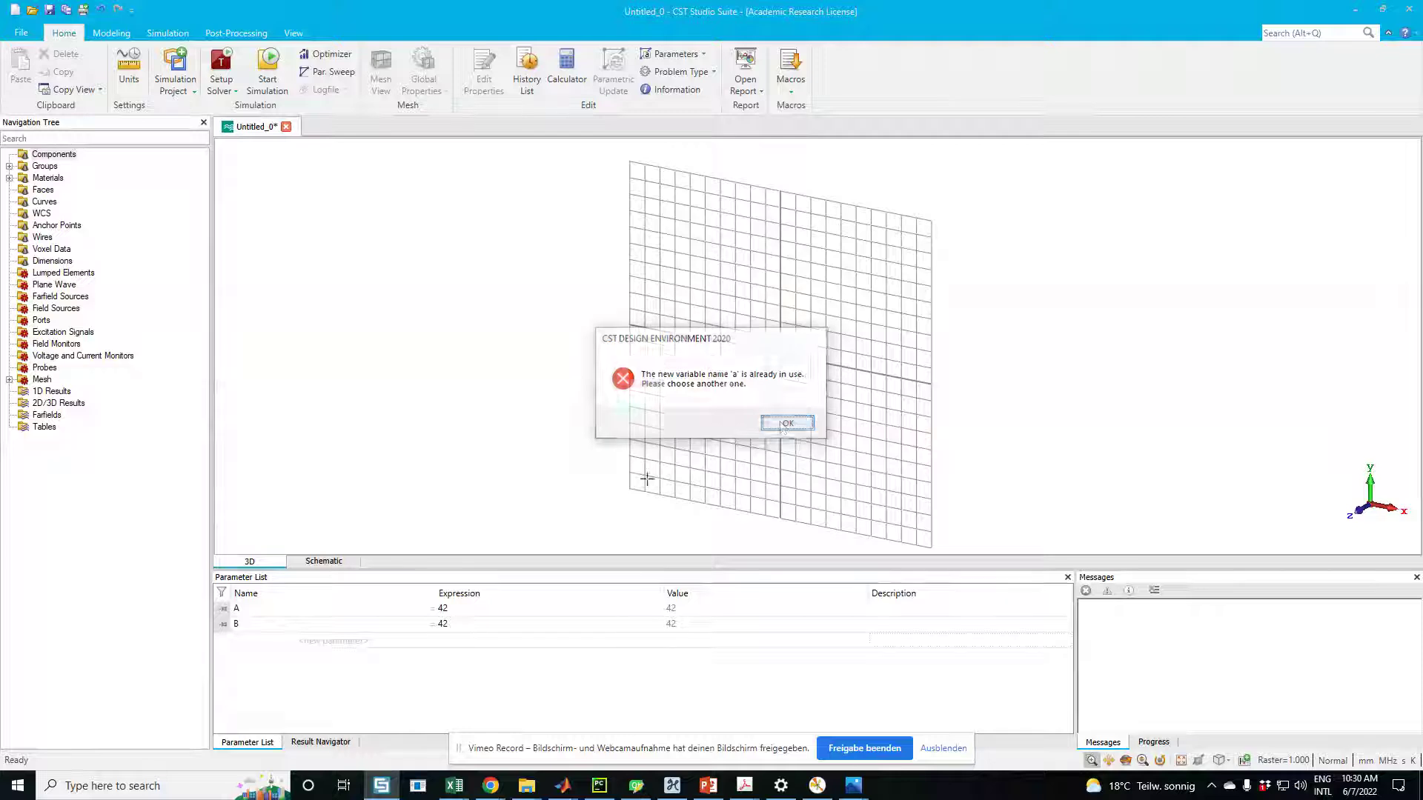
Add a parameter named ai to the parameter list.
left_click(313, 641)
type("ai")
key("Tab")
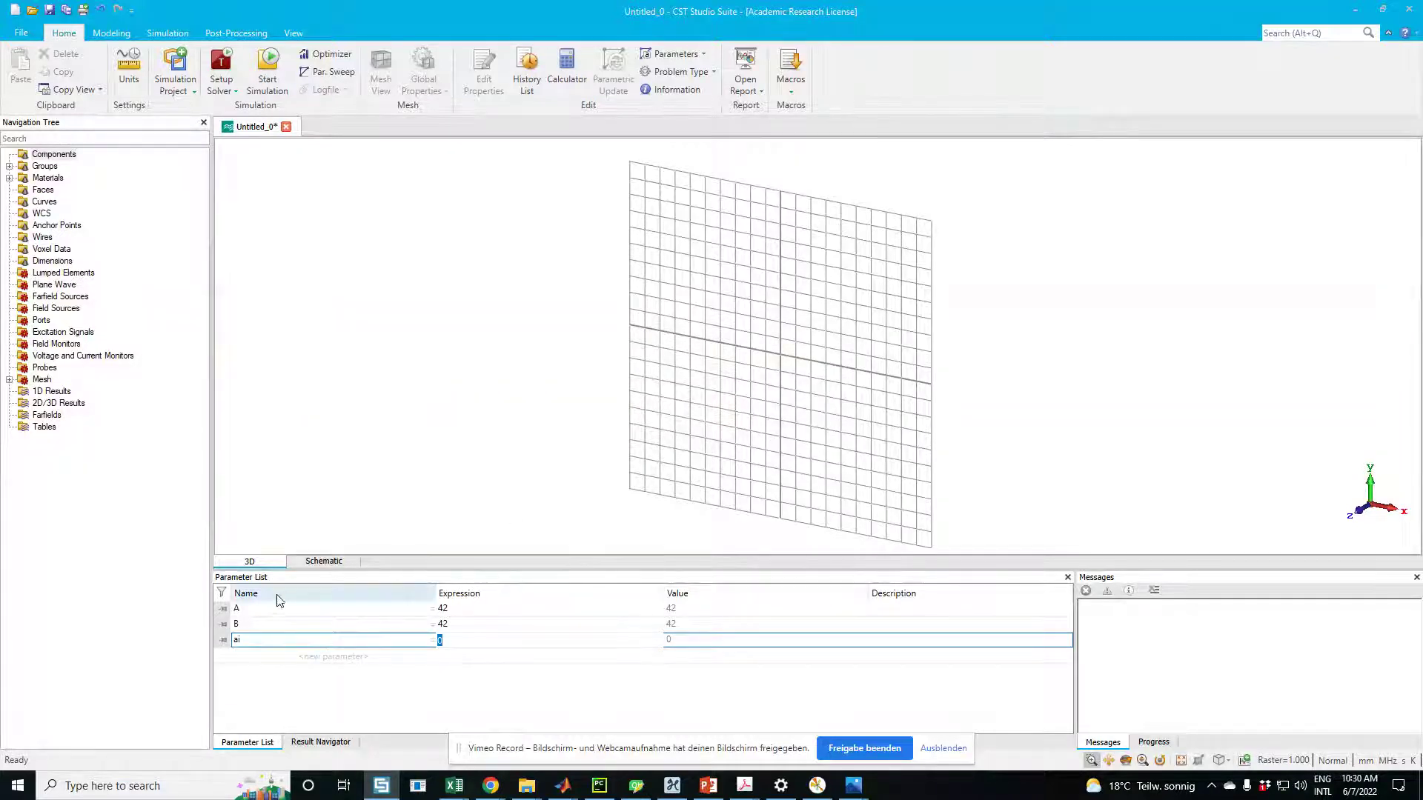
Rename parameter A to Aeq and parameter B to Beq.
left_click(255, 610)
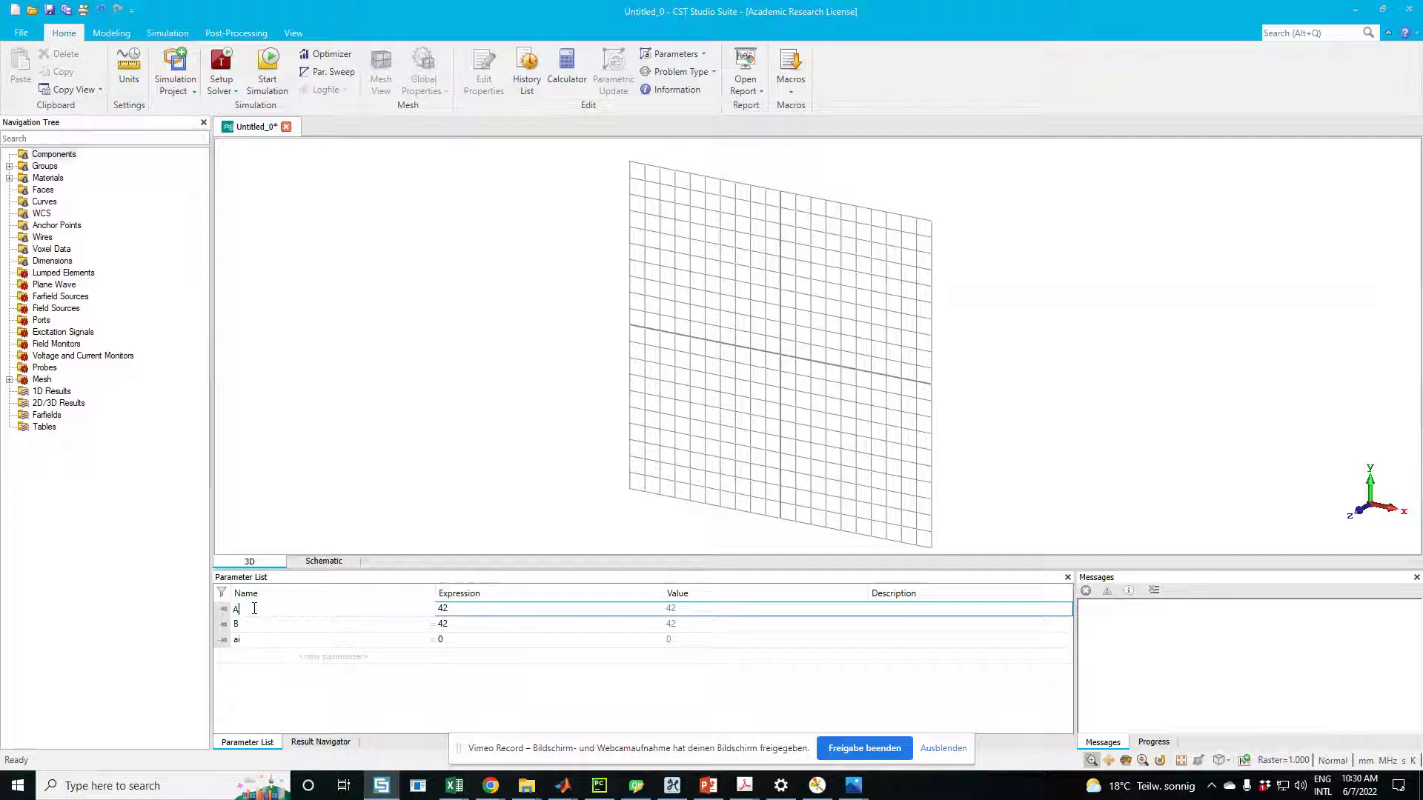
type("eq")
key("Return")
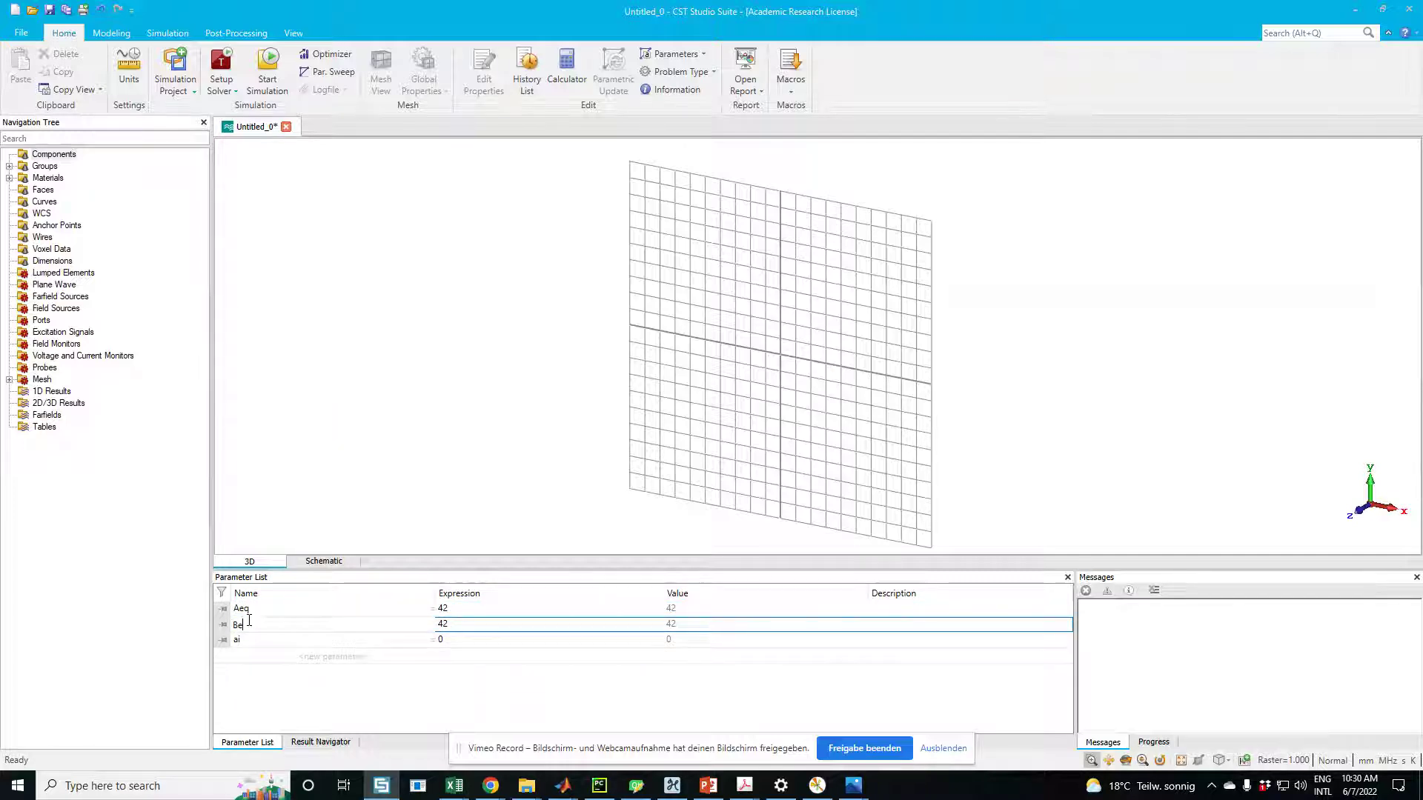
Set the value of parameter ai to 12.
left_click(441, 639)
left_click(441, 640)
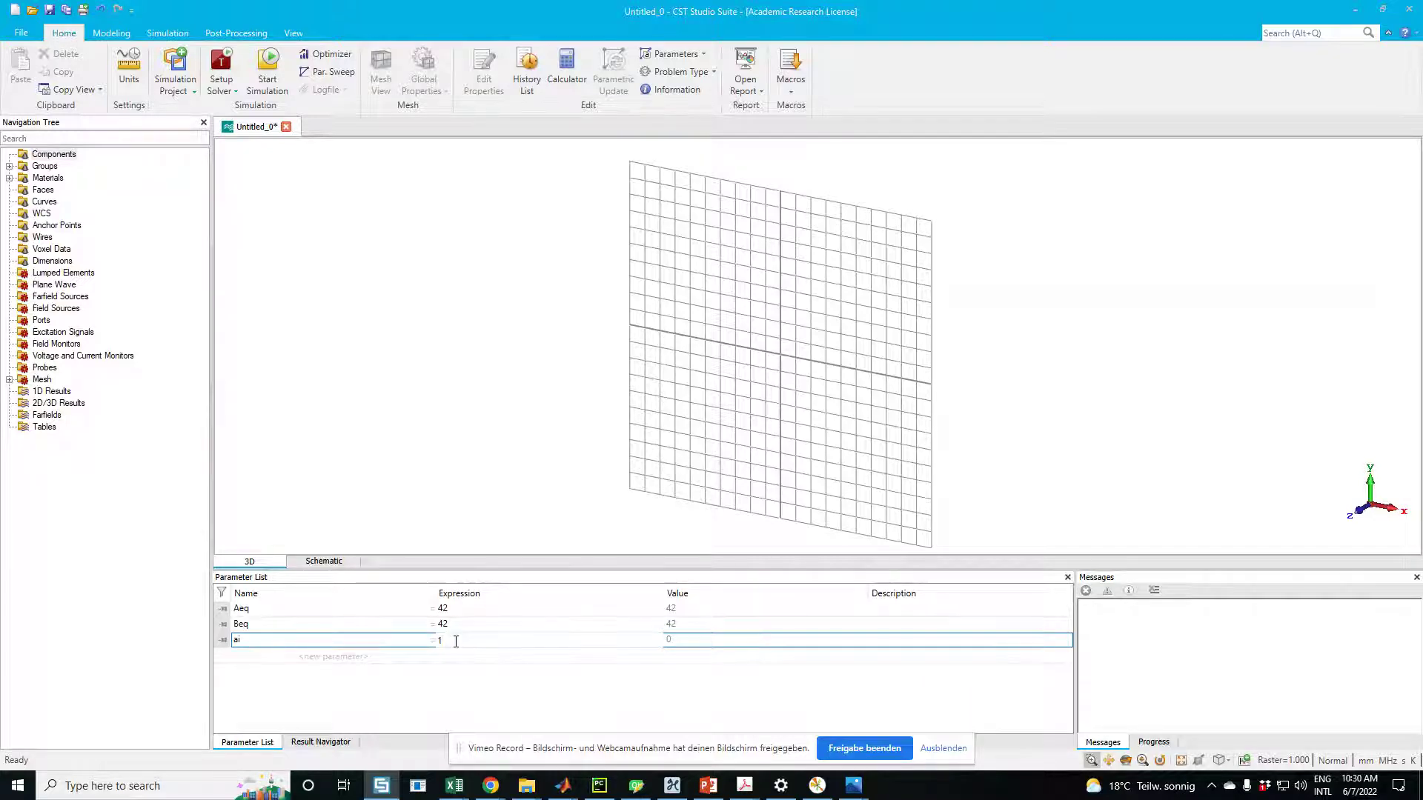
type("12")
key("Return")
Add parameter bi with the value 19, plus a new parameter named Ri.
type("bi")
key("Tab")
type("19")
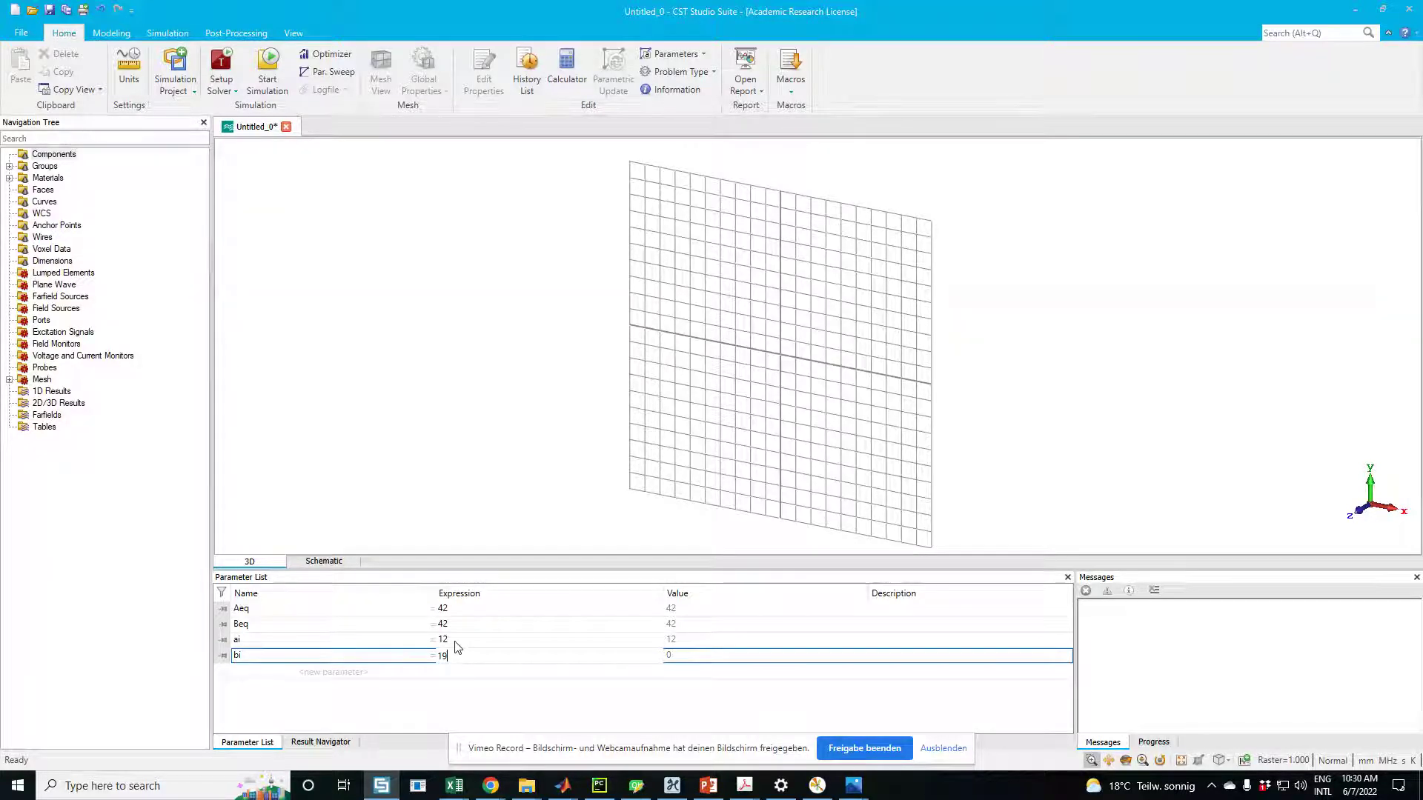
key("Tab")
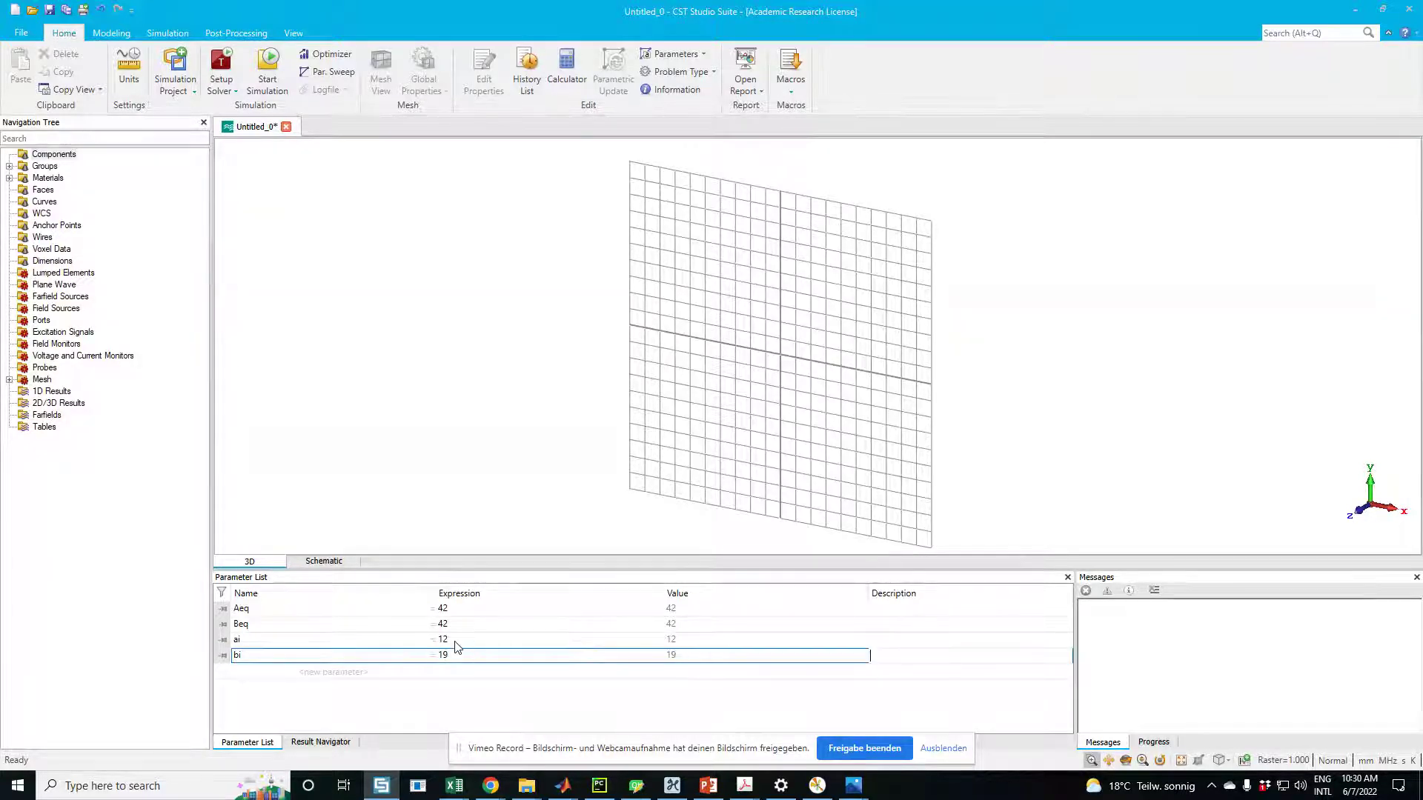
key("Tab")
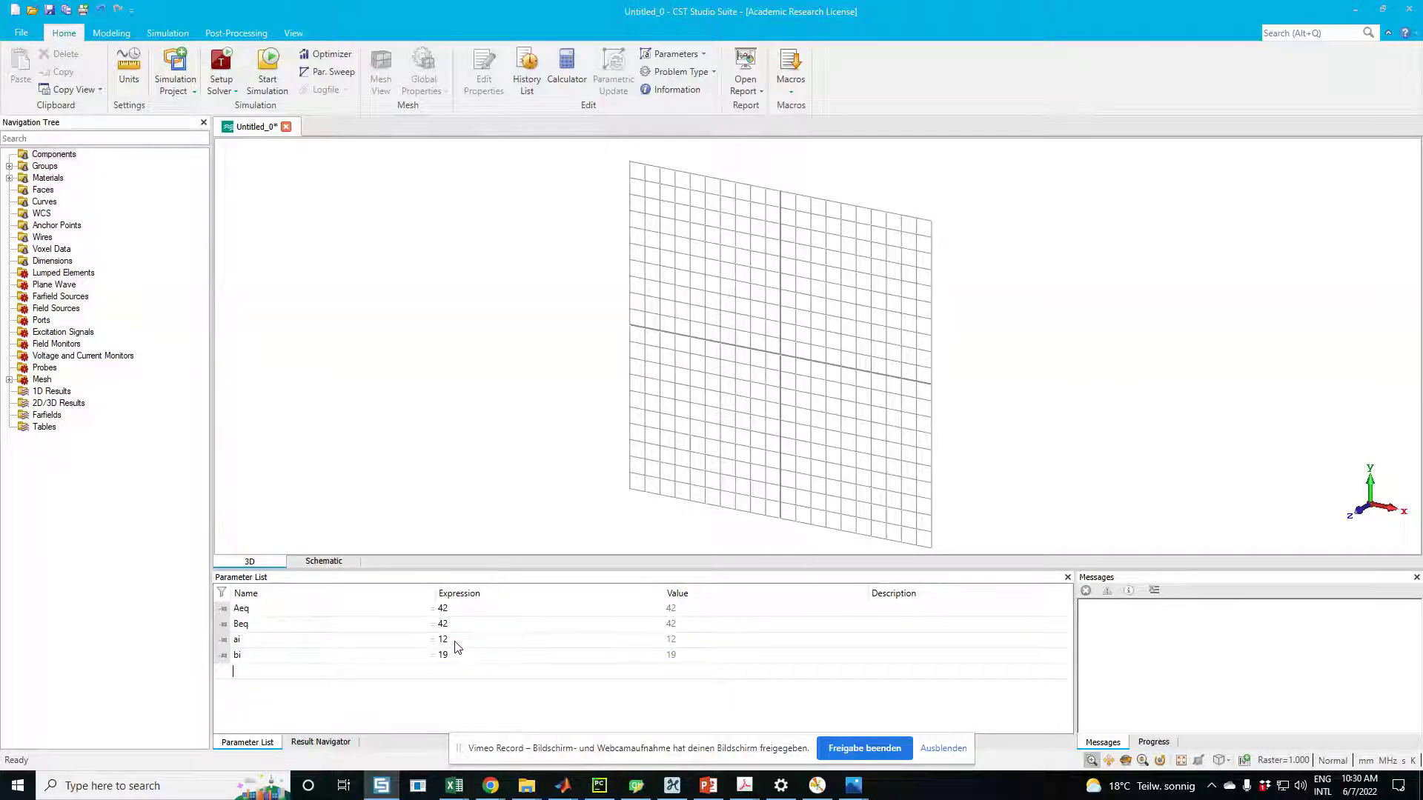
type("Ri")
key("Tab")
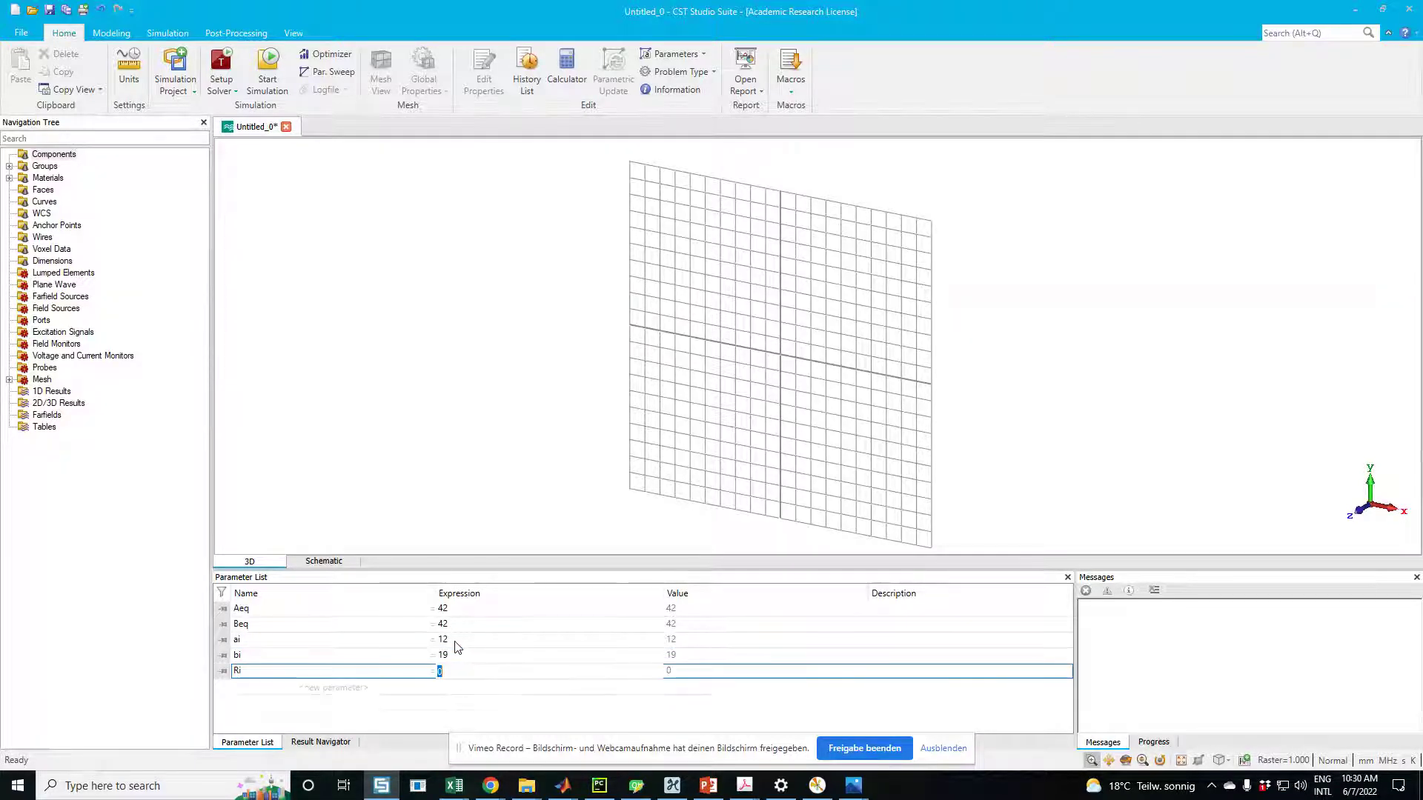
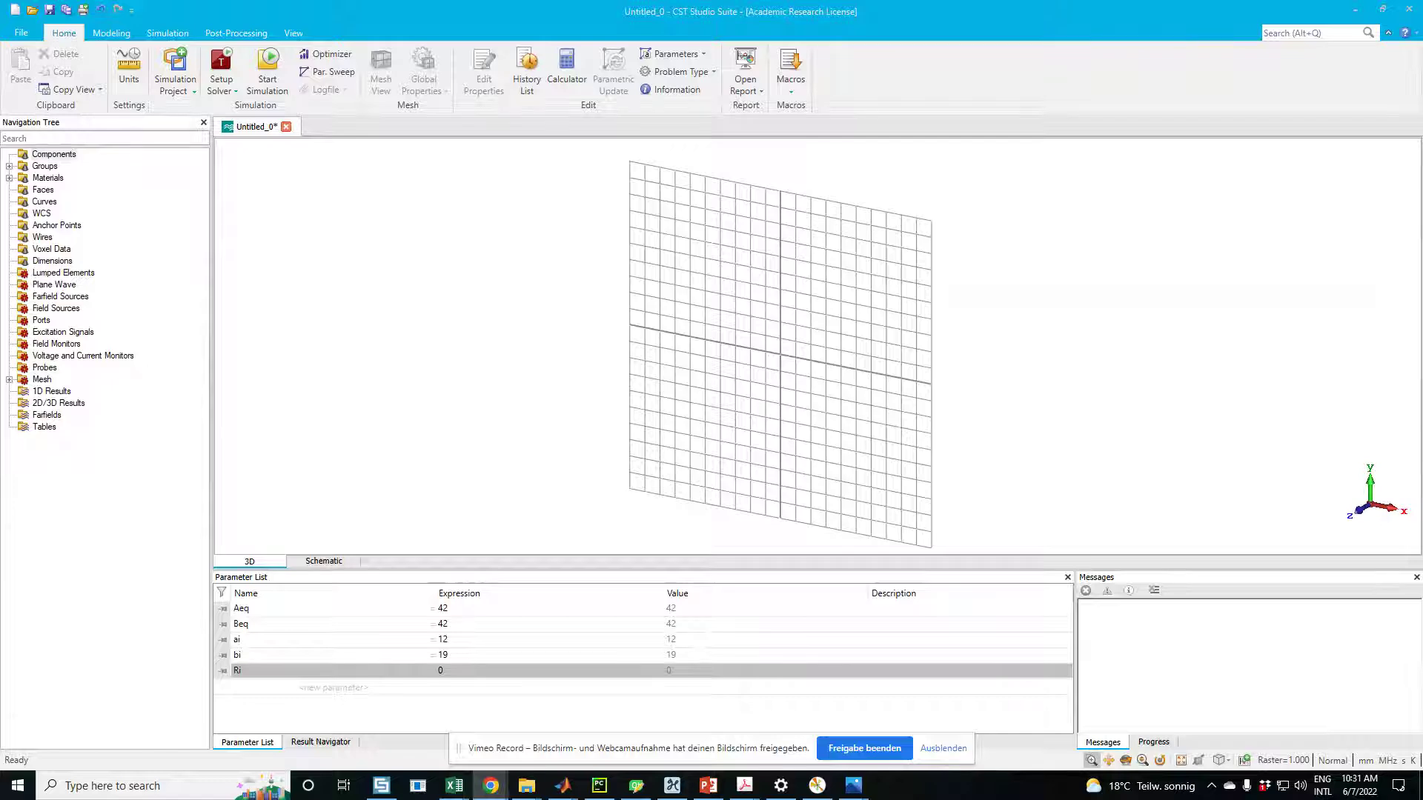
Switch to the cavity paper in Chrome and examine the half-cell contour figure and the equator and iris radii in Table 3.
key("alt+Tab")
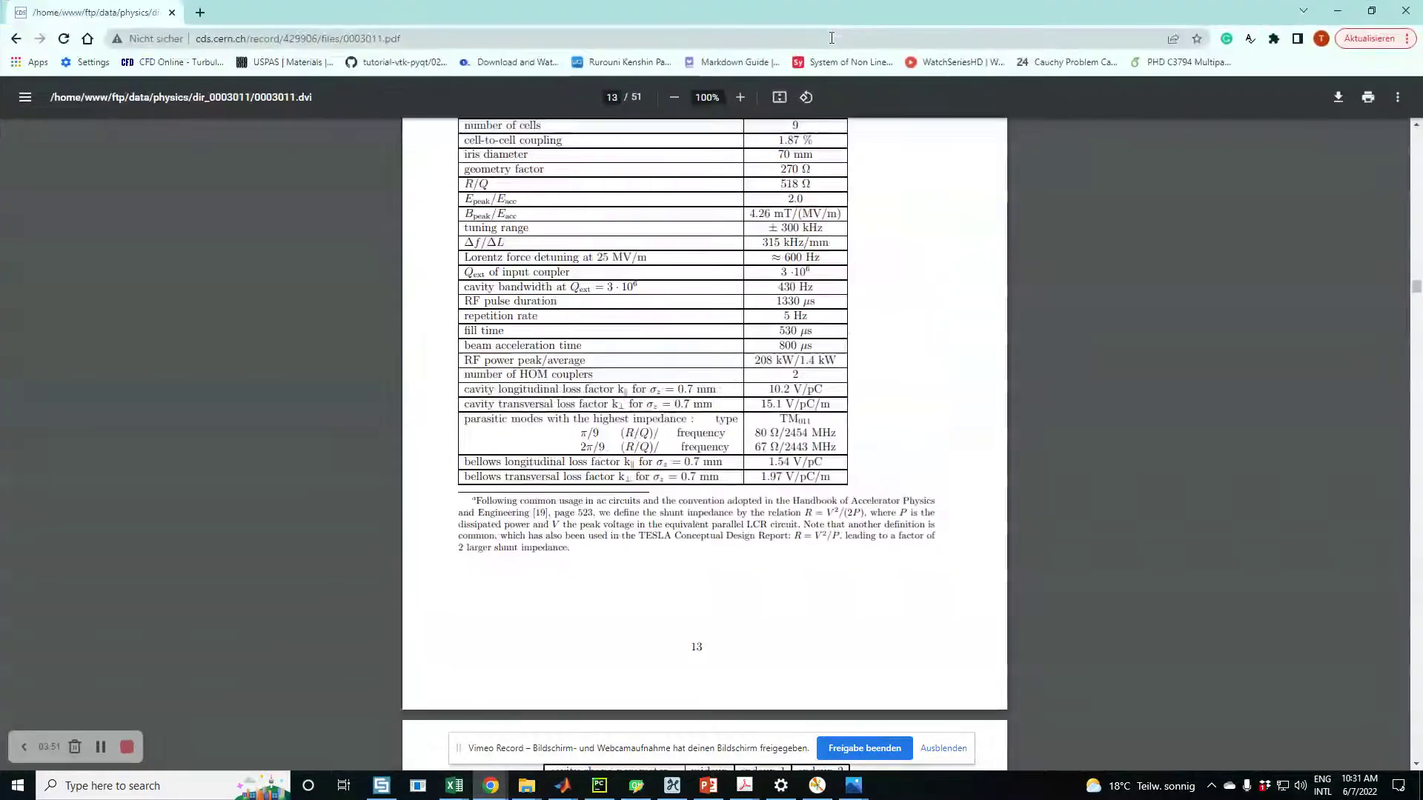
scroll(626, 286, "up", 18)
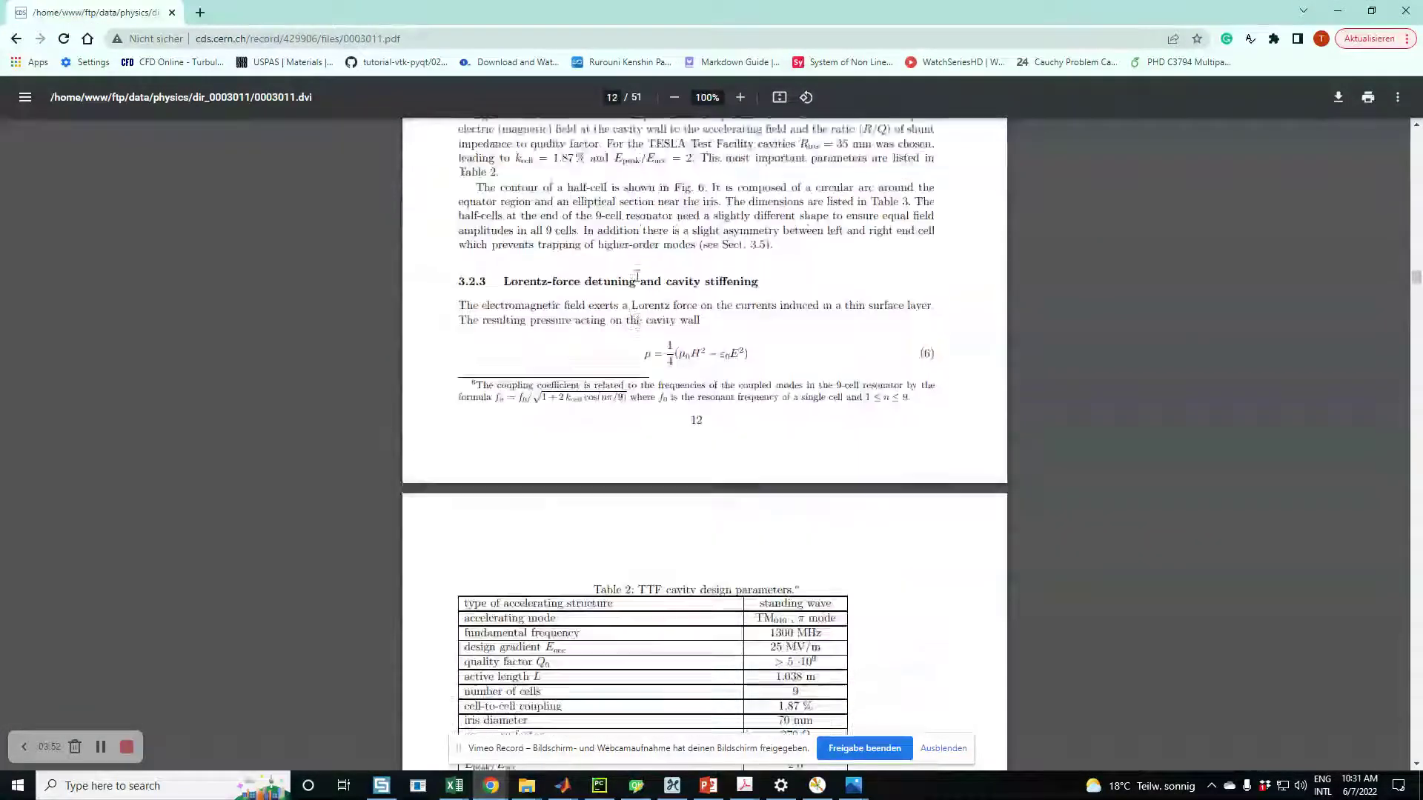
scroll(636, 277, "down", 5)
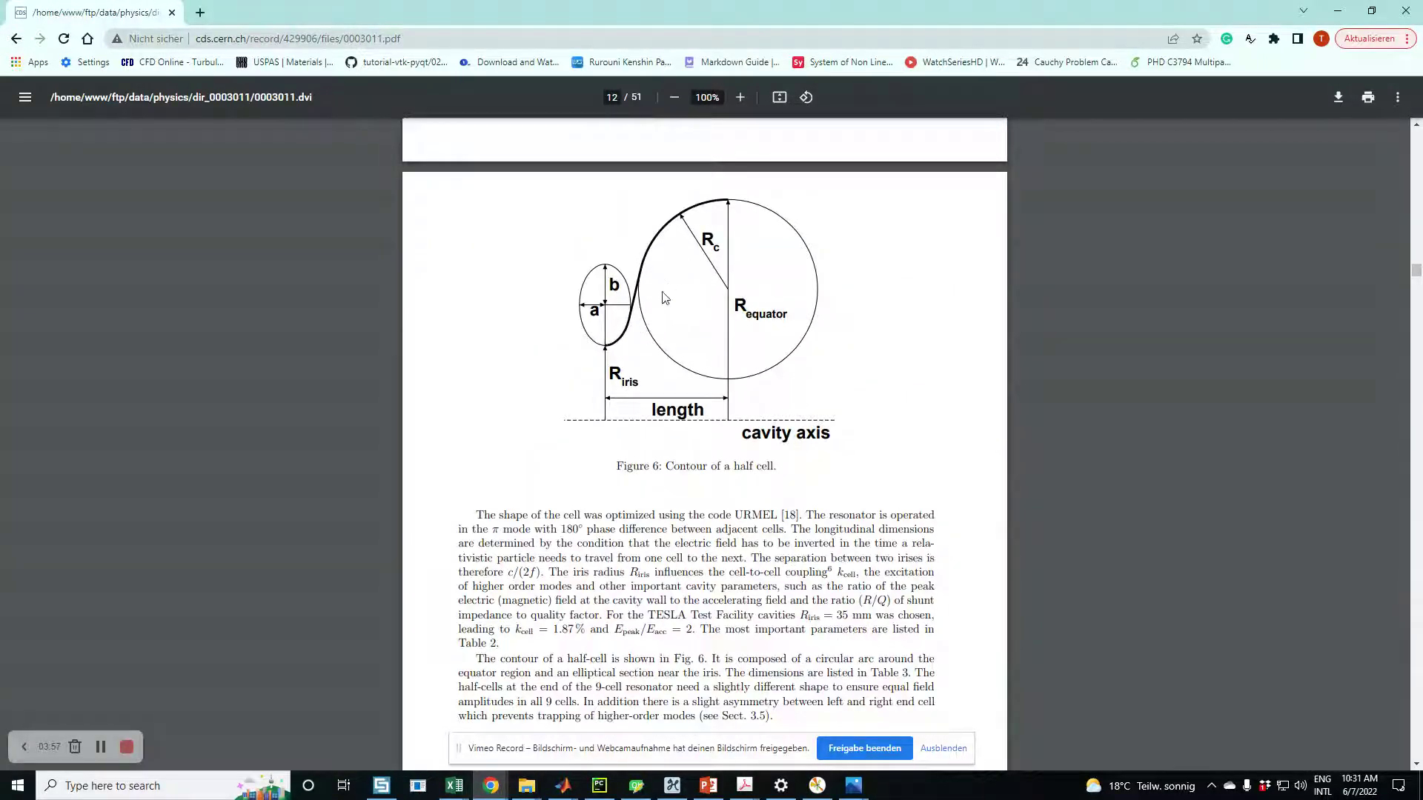
scroll(732, 334, "down", 12)
scroll(734, 306, "up", 1)
scroll(729, 300, "down", 10)
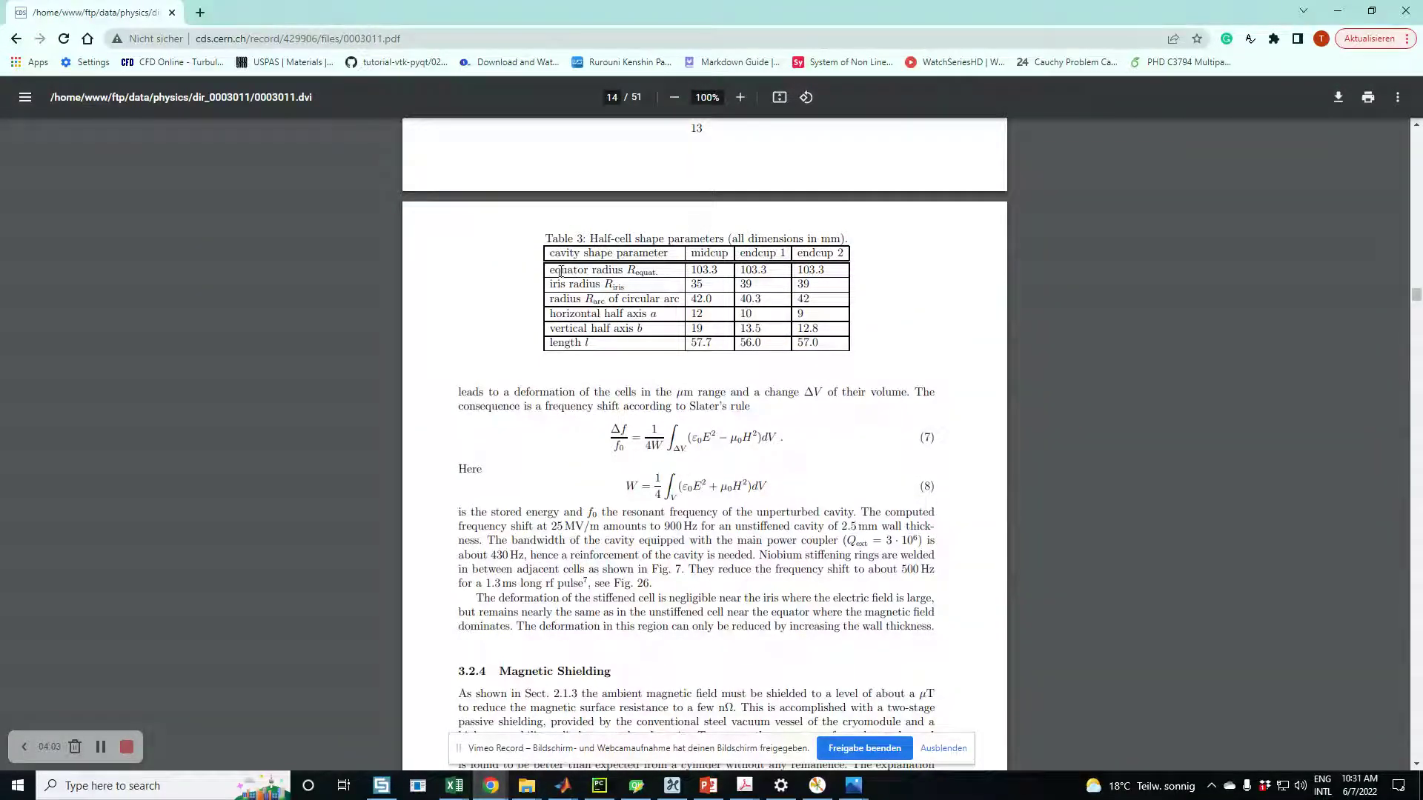
left_click_drag(657, 278, 550, 265)
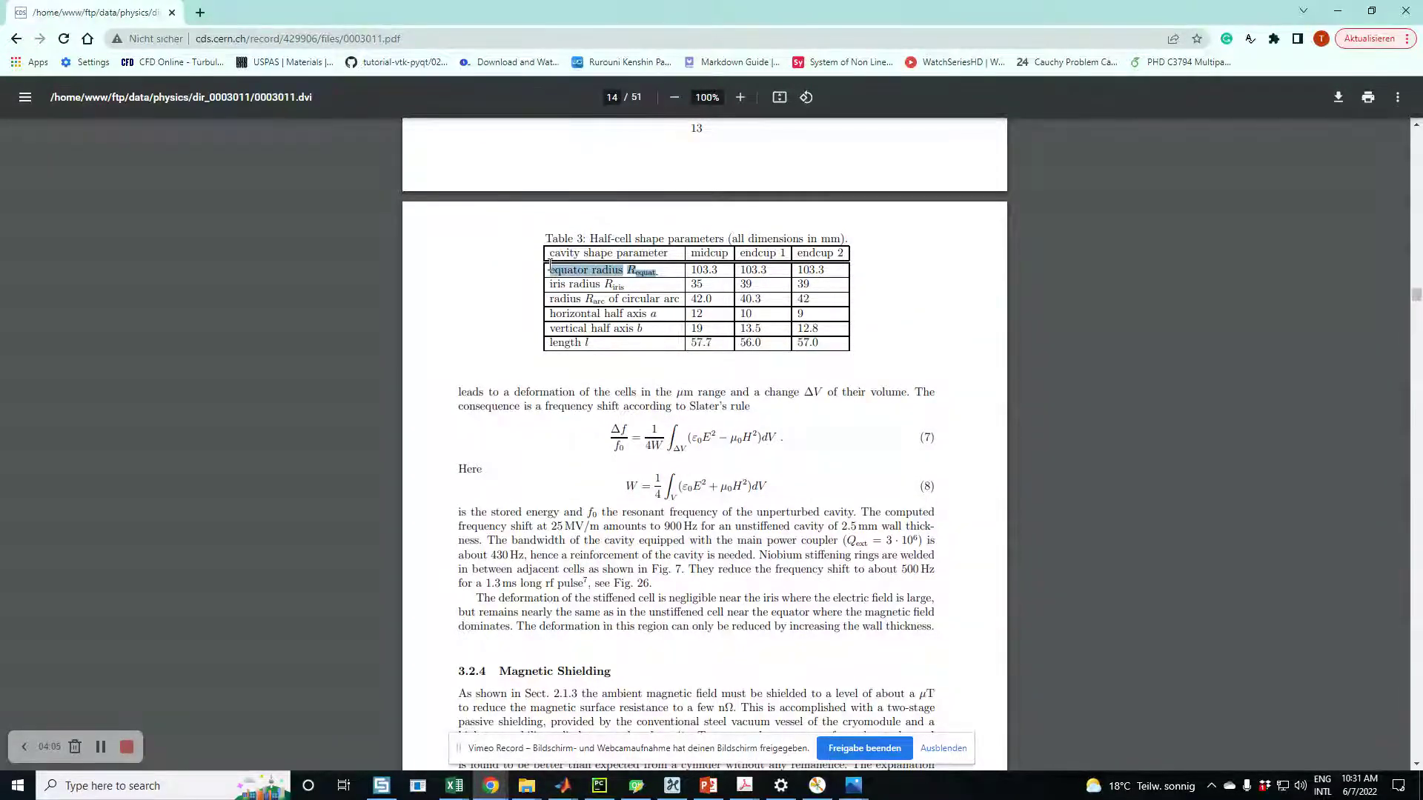
left_click_drag(650, 286, 580, 285)
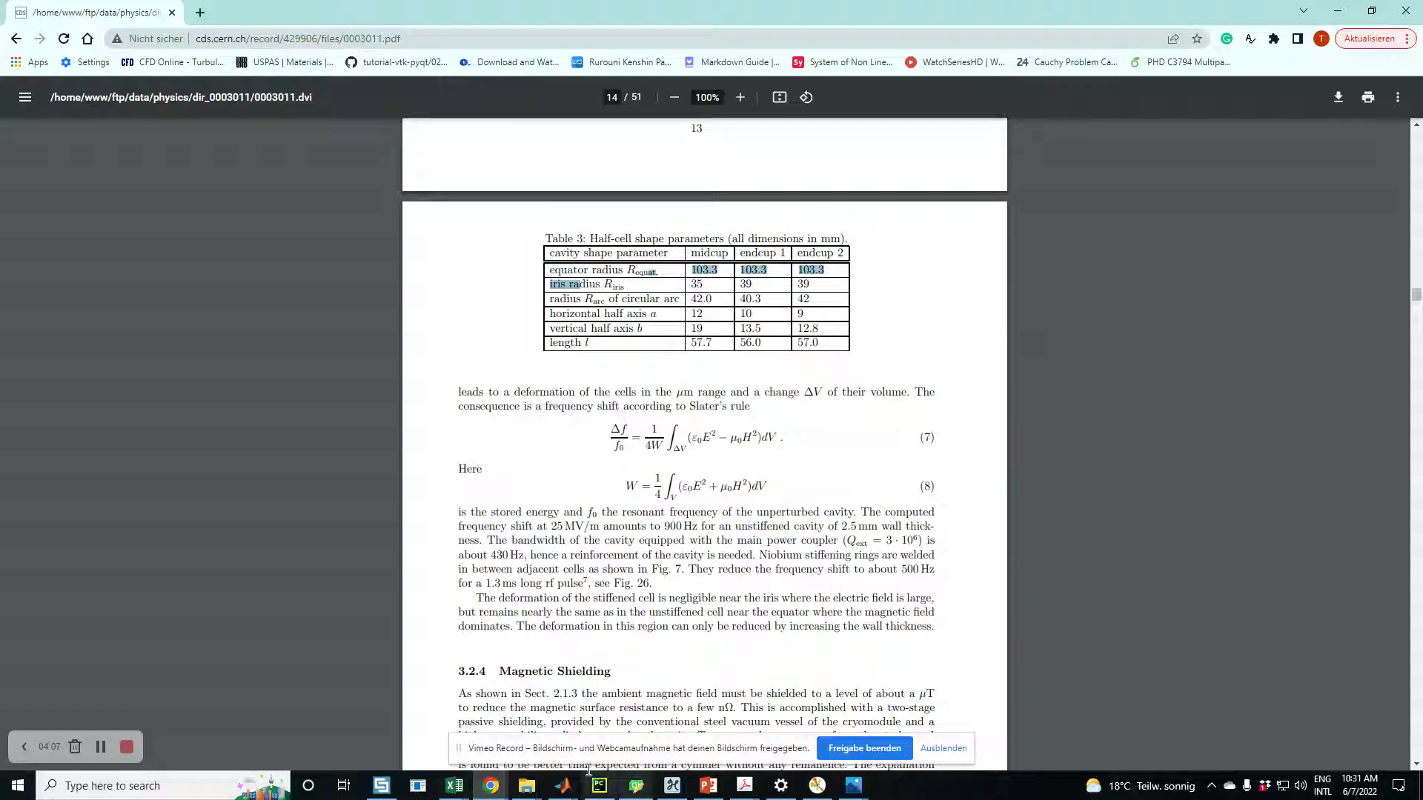
Return to CST Studio Suite and set parameter Ri to 35.
left_click(381, 786)
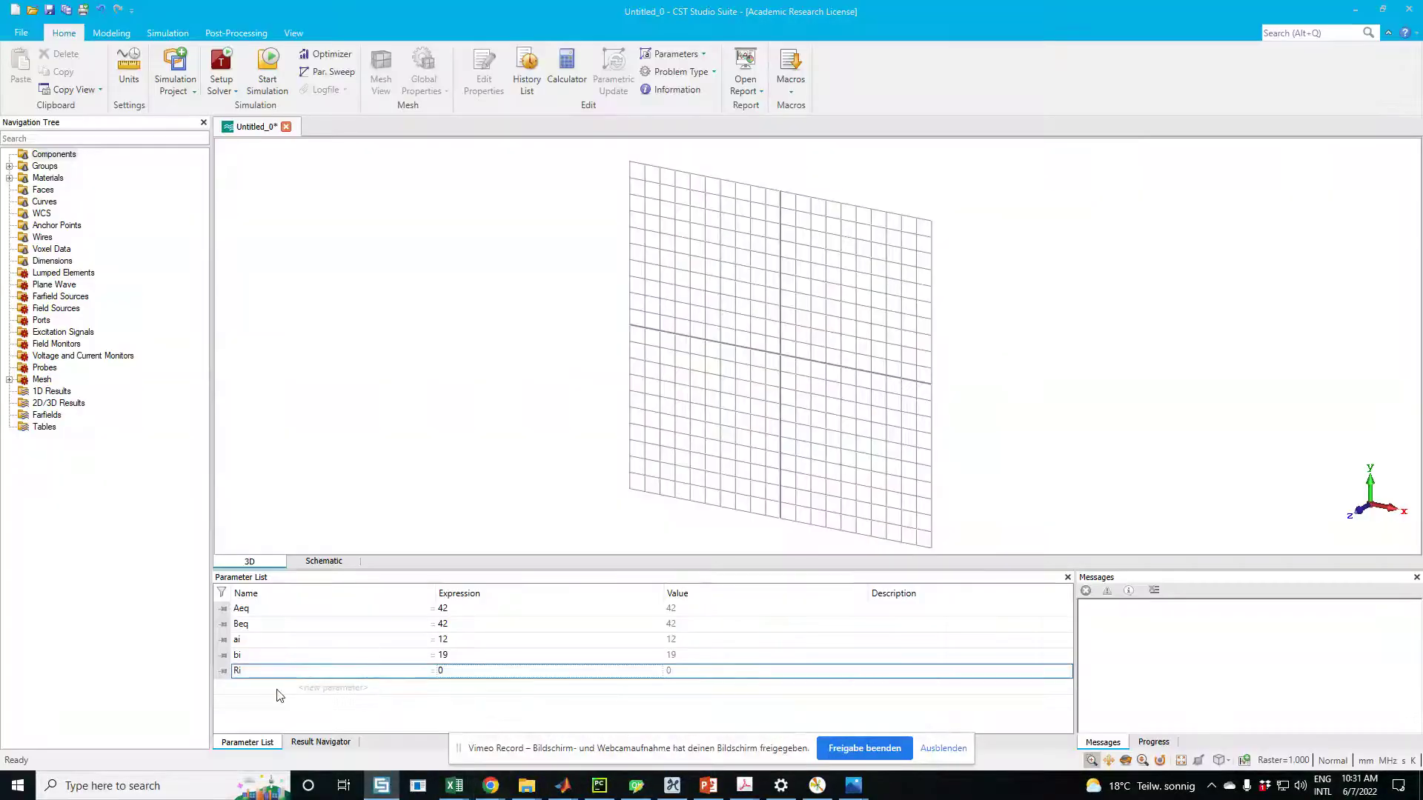
double_click(444, 670)
type("35")
key("Return")
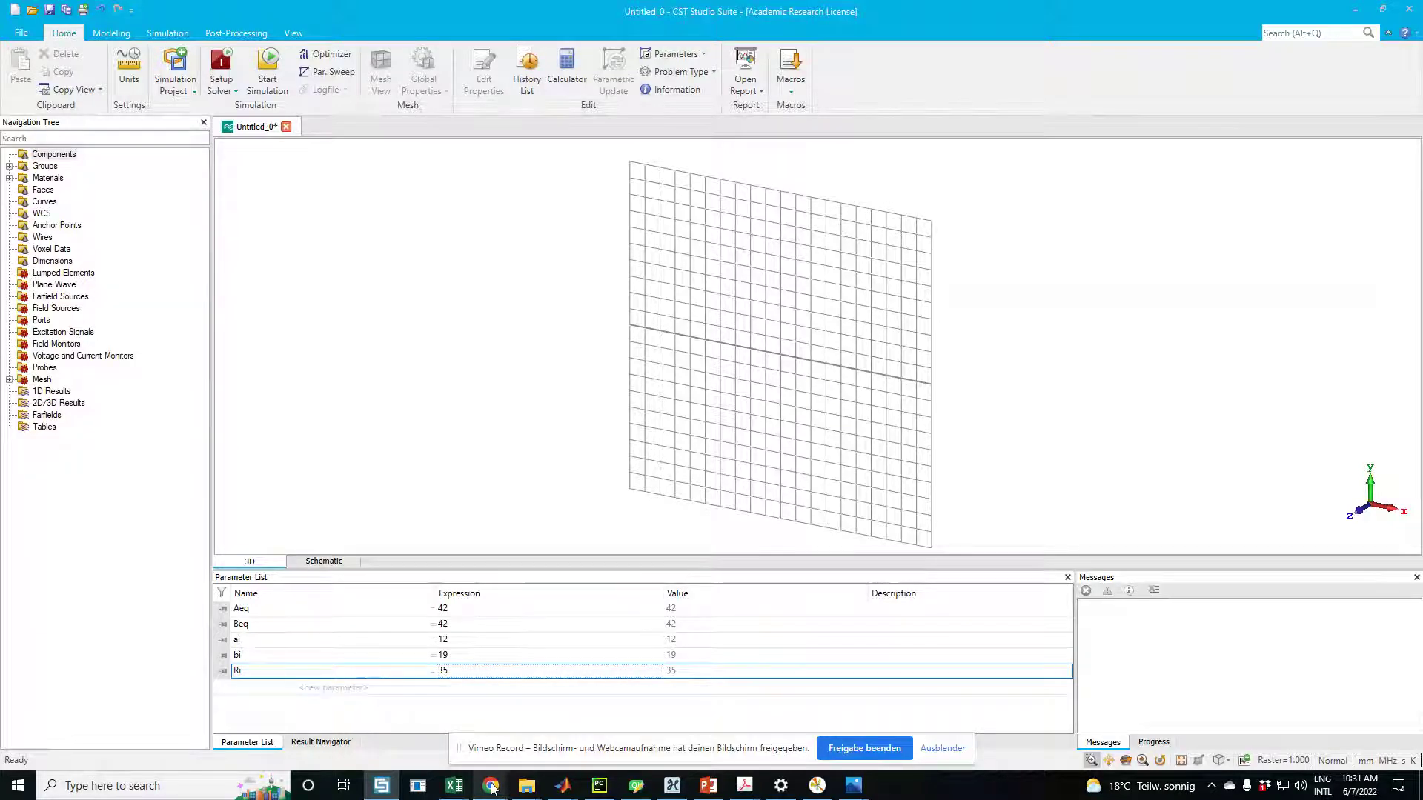
Go back to the PDF in Chrome and read the midcup arc radius, half axes and length in Table 3.
mouse_move(491, 787)
left_click(570, 711)
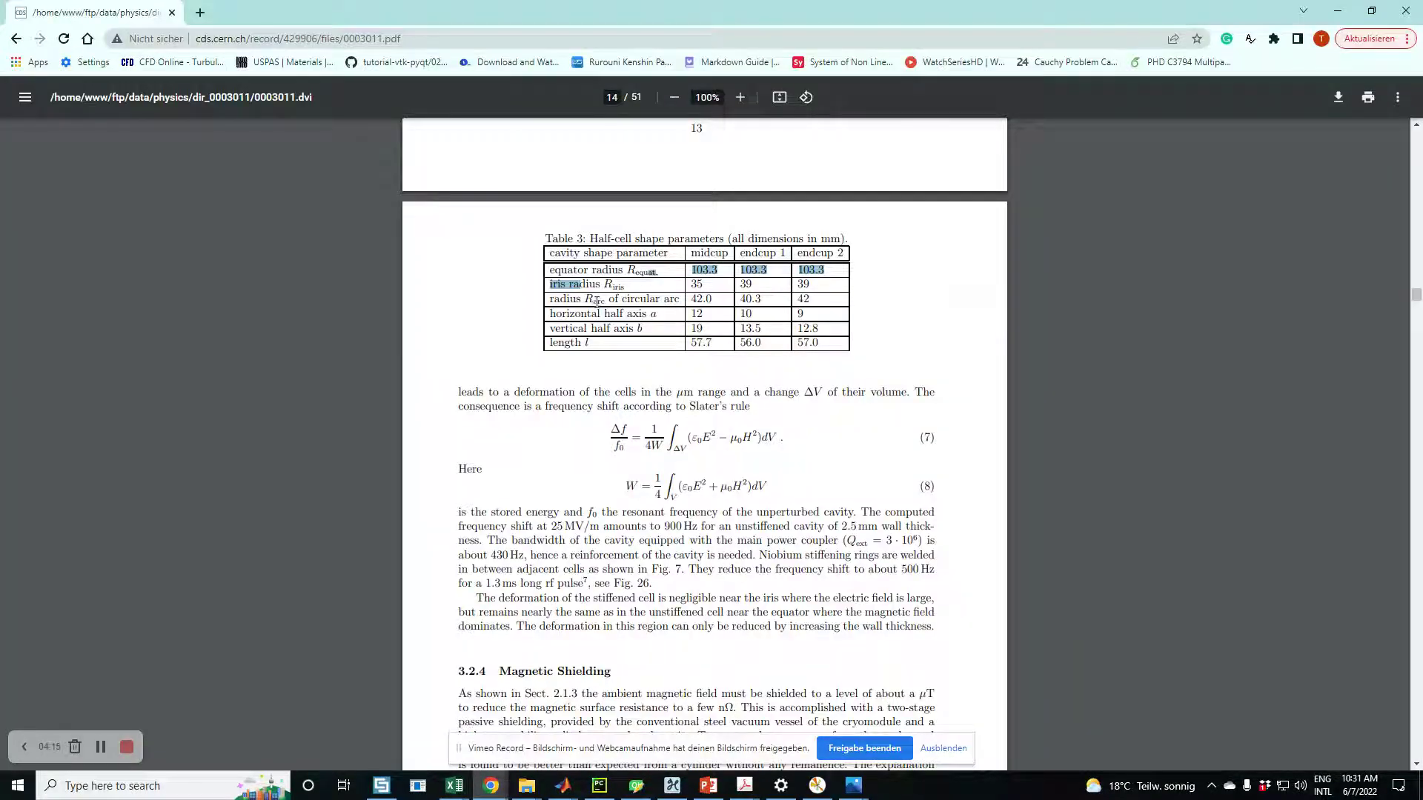
left_click(621, 302)
left_click_drag(690, 301, 715, 301)
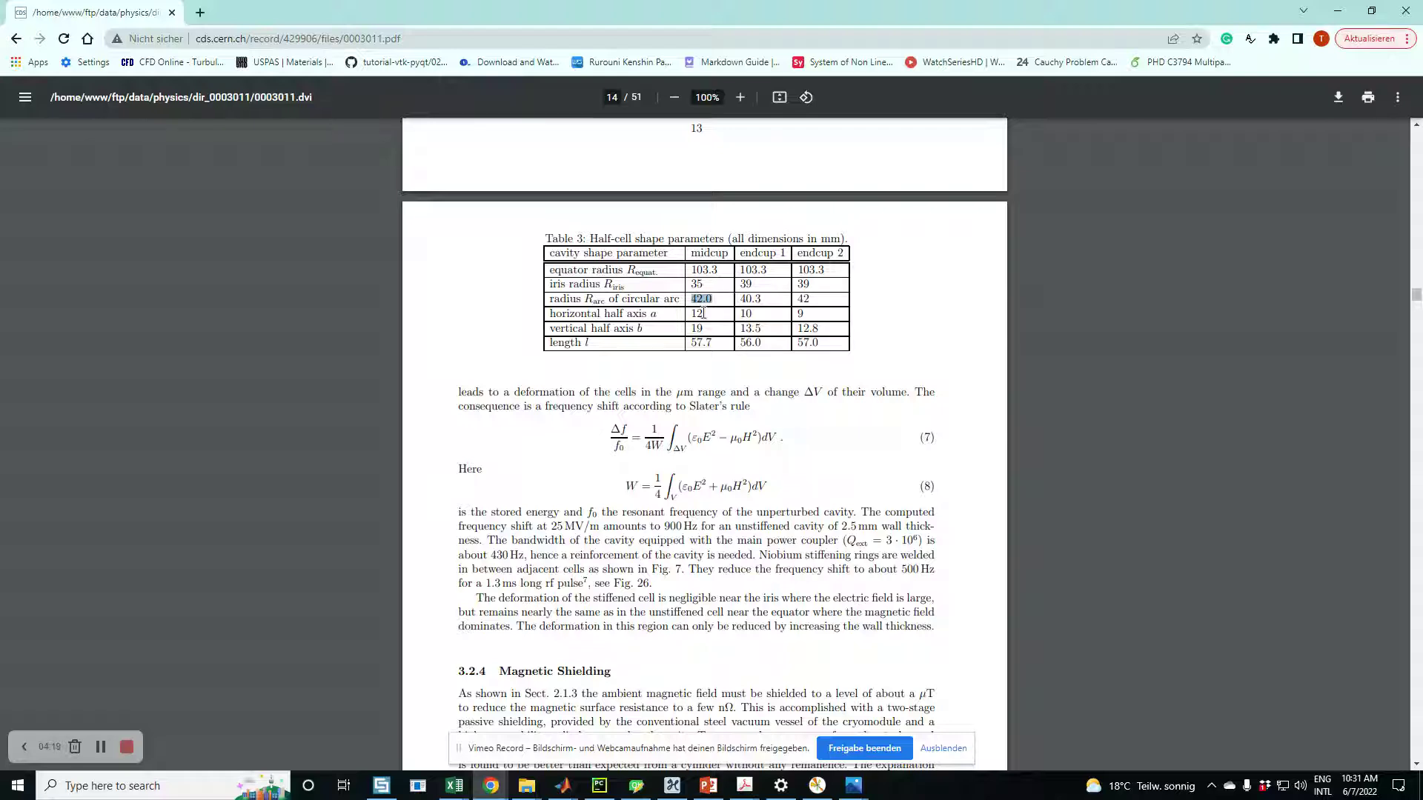
left_click_drag(700, 307, 709, 343)
left_click(696, 324)
left_click(714, 346)
Return to CST Studio Suite and add a parameter L with the value 57.7.
left_click(1336, 17)
left_click(322, 684)
type("L")
key("Tab")
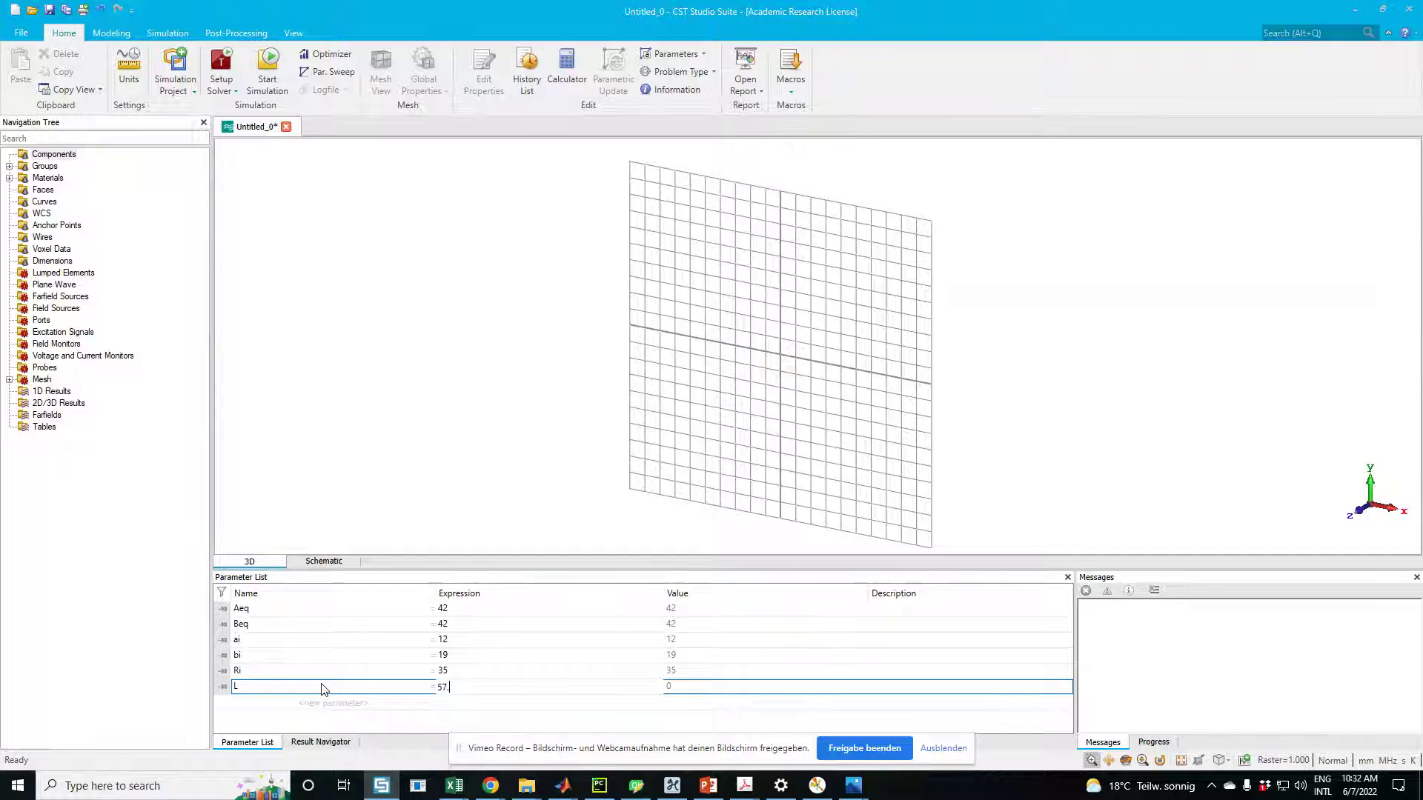
type("57.7")
key("Return")
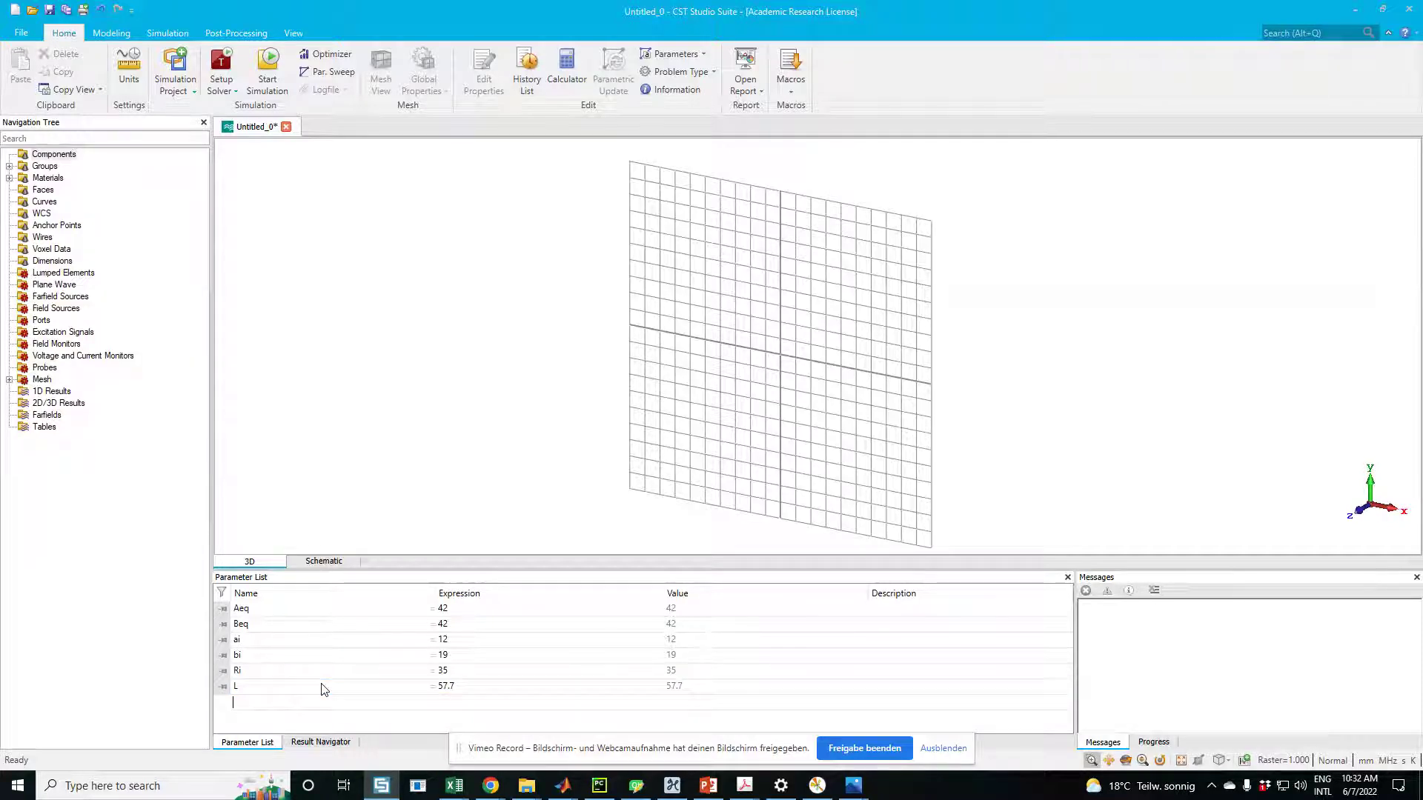
Add a parameter Req with the value 103.3.
type("Req")
key("Tab")
type("10")
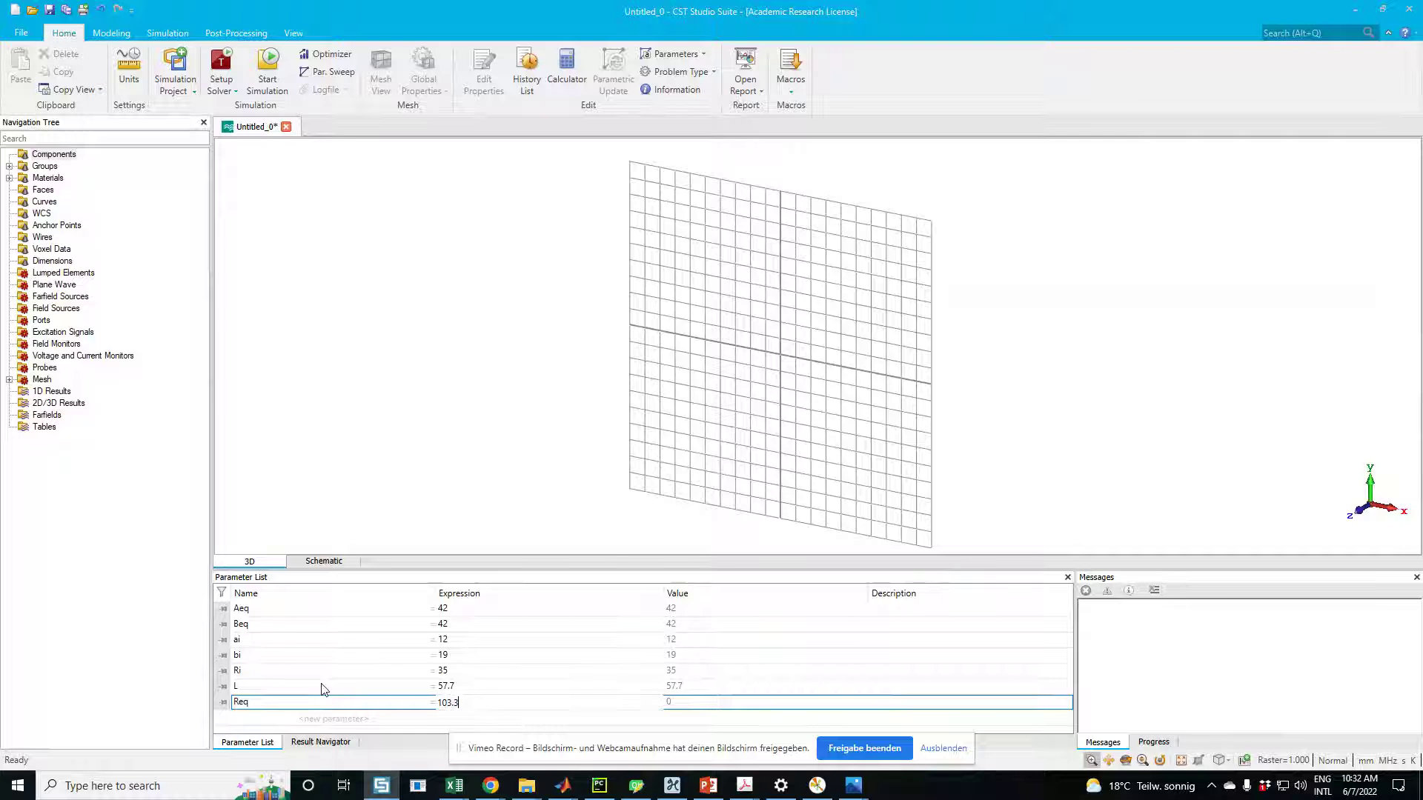
key("Return")
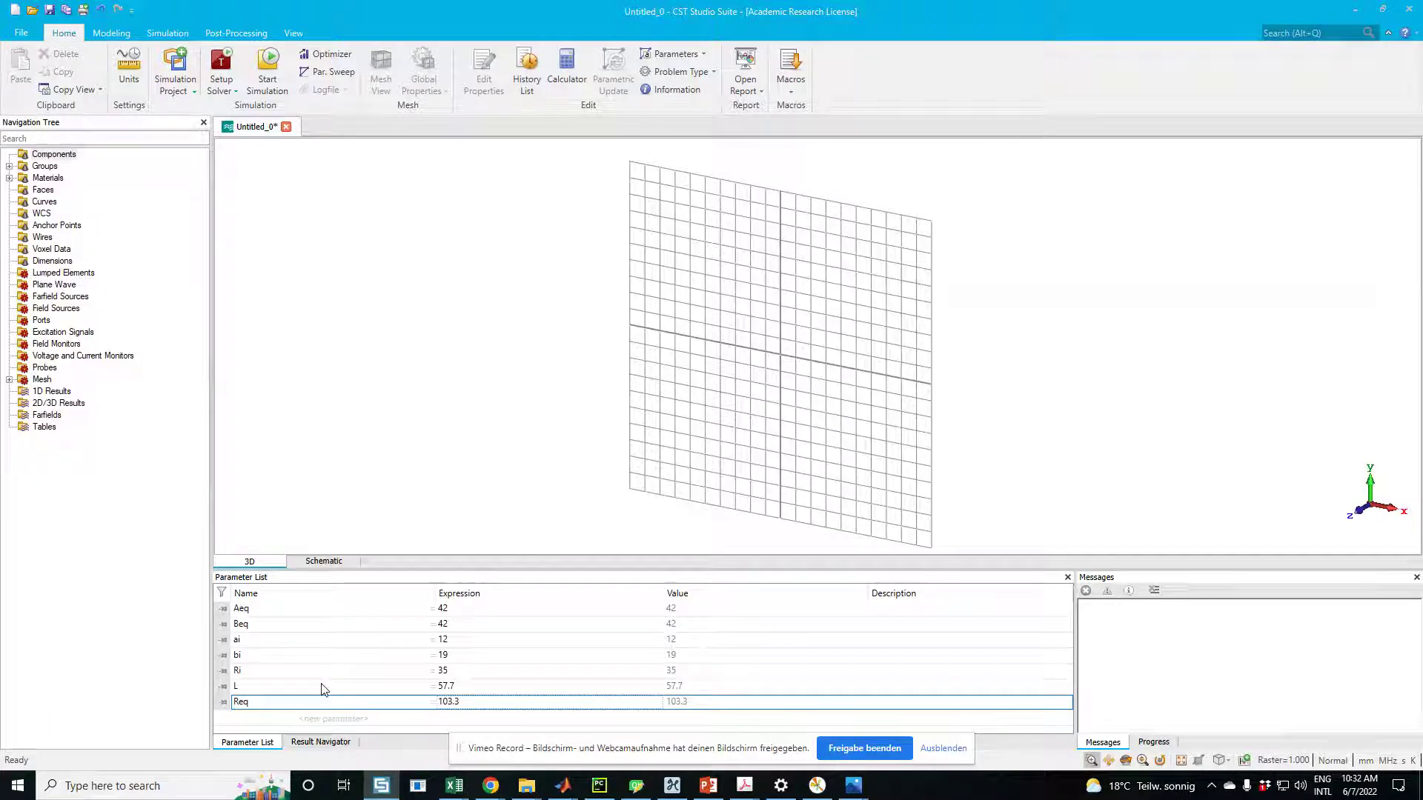
Switch to Photos to review the parameter labels in Cavity_dimensioned.jpg, and return to CST Studio Suite.
mouse_move(856, 790)
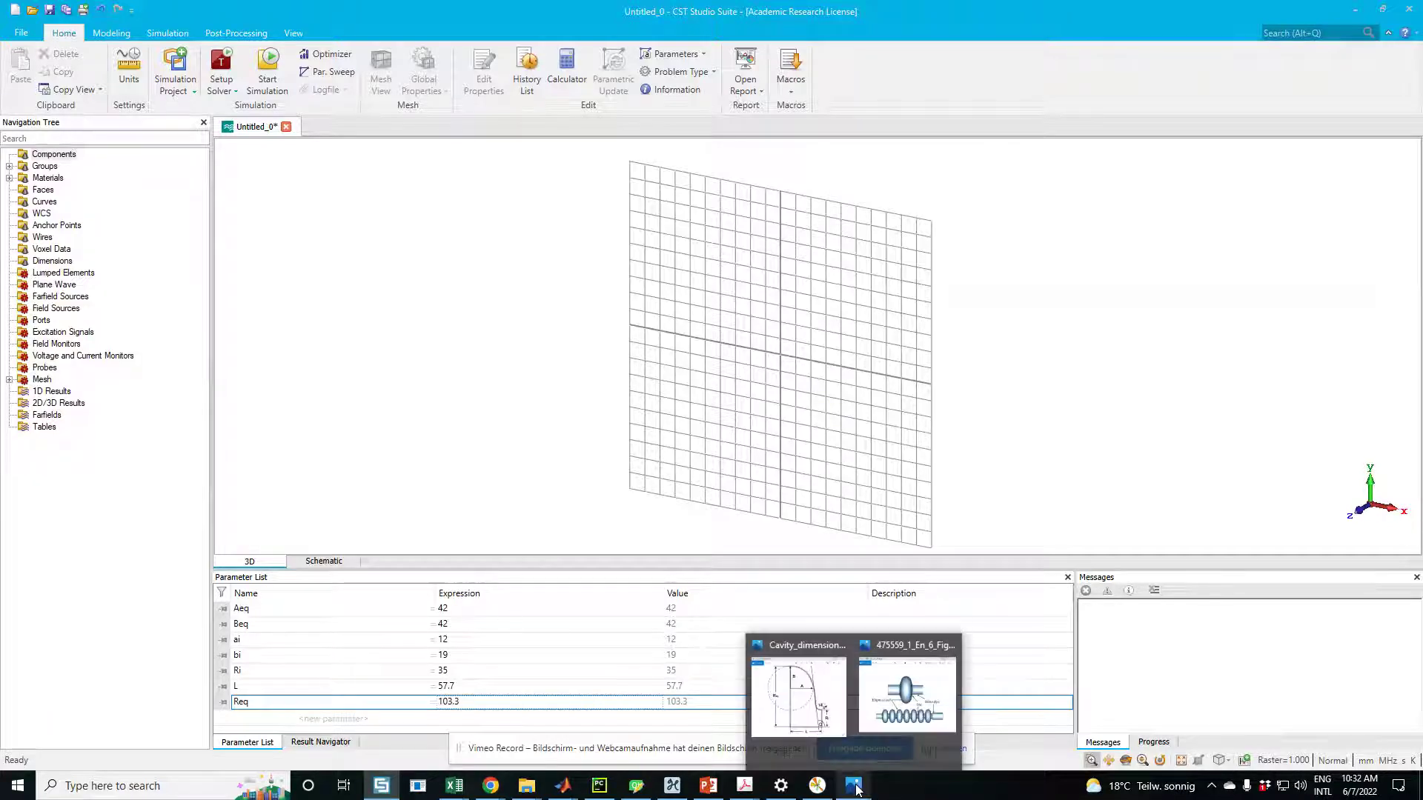
left_click(801, 689)
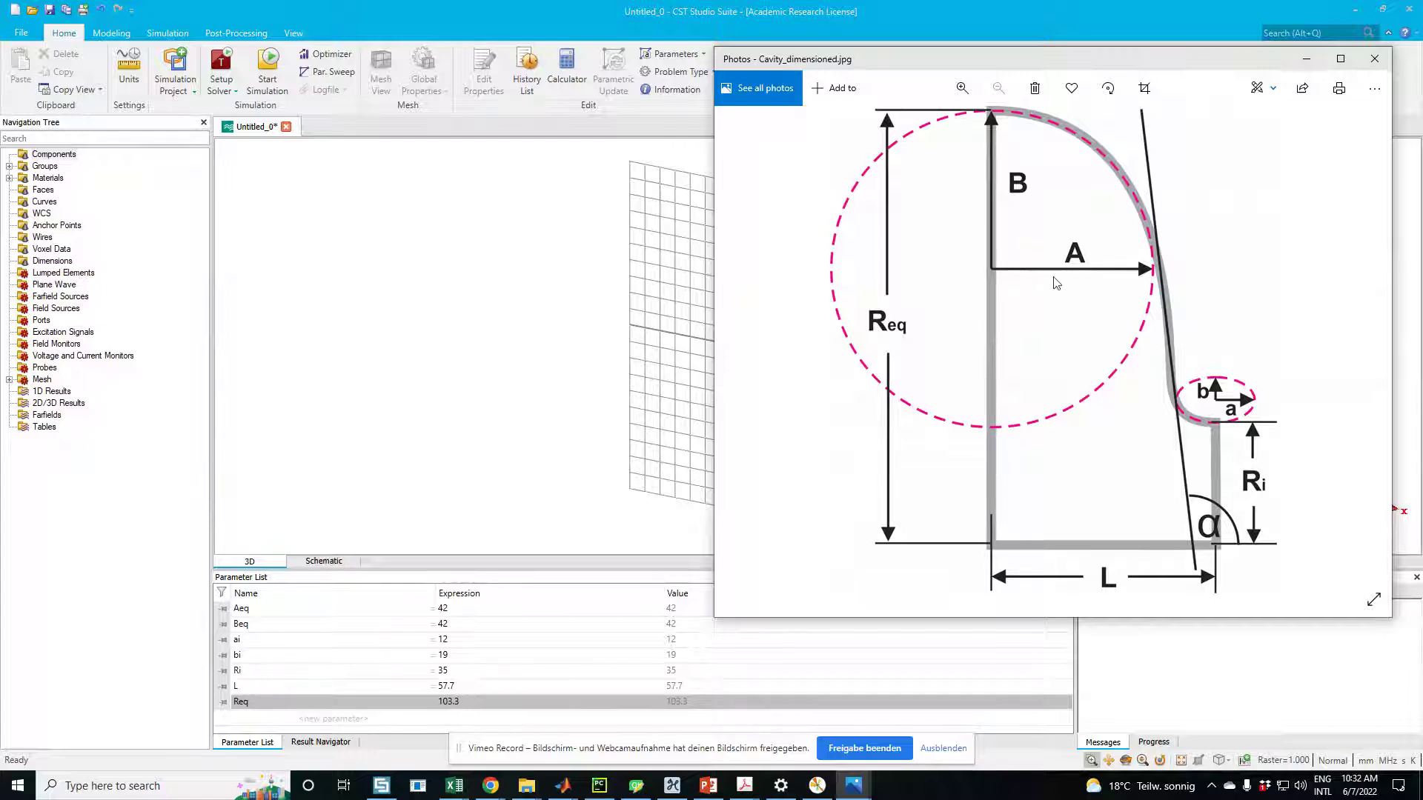
left_click(1306, 59)
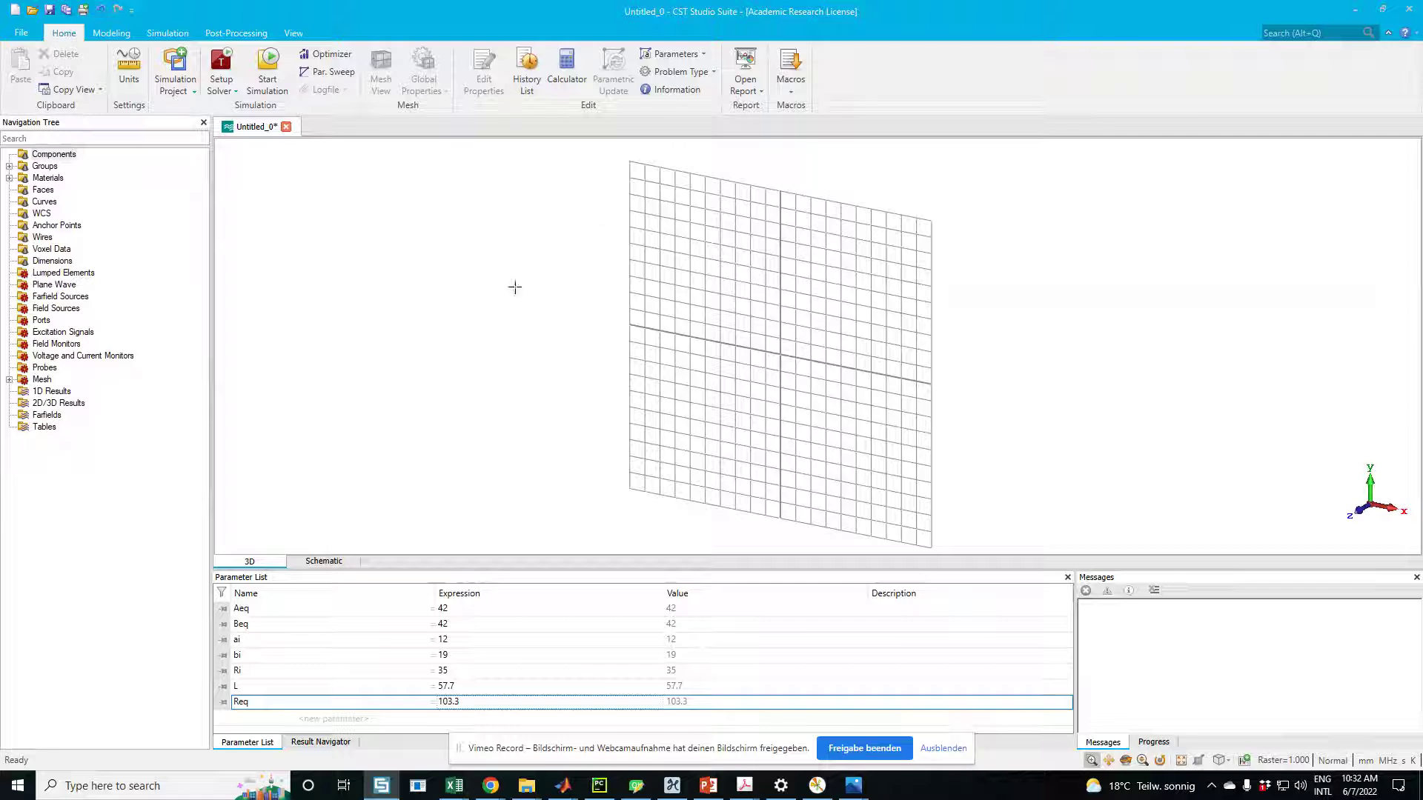
Start the Superconducting Cavity part construction macro and move its half-cell dialog clear of the workspace centre.
left_click(795, 86)
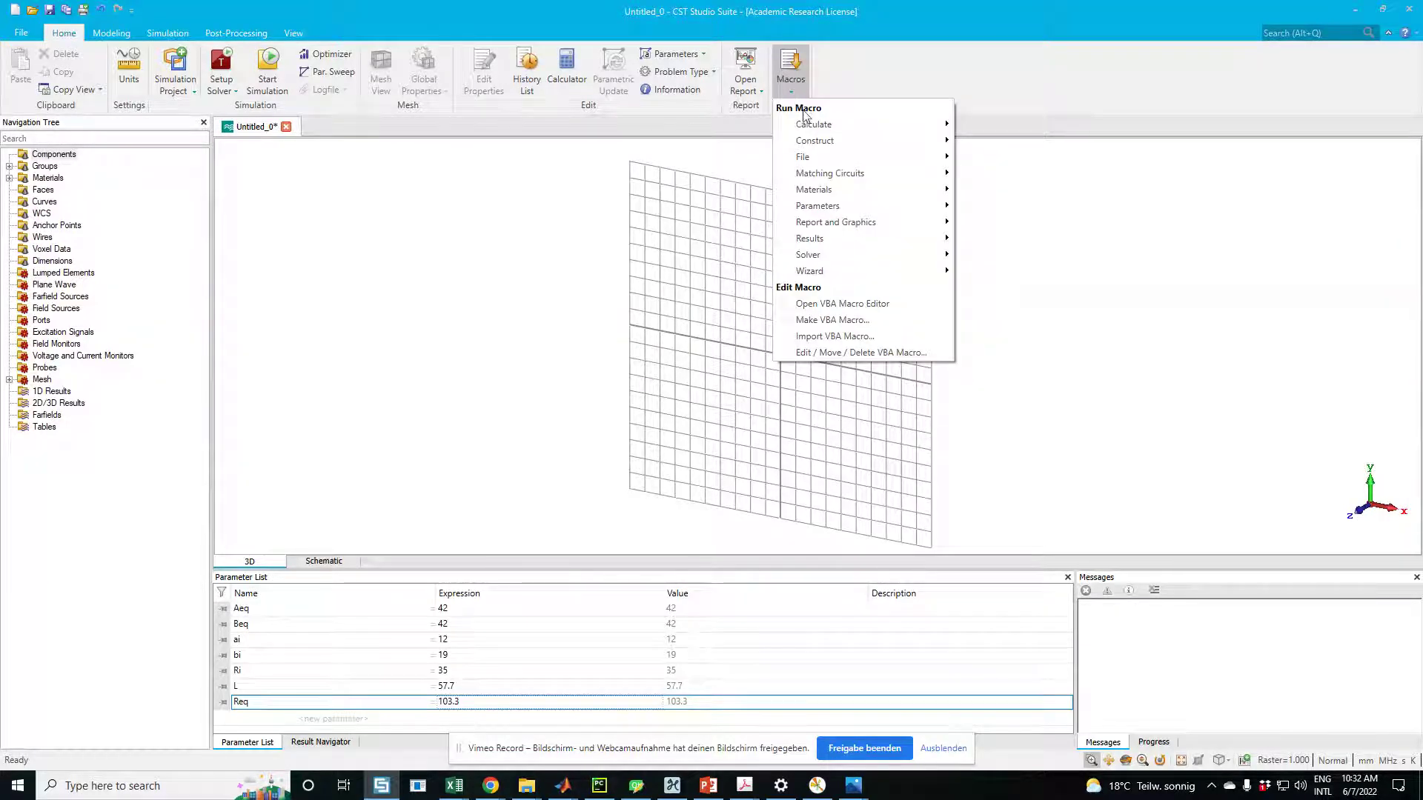
mouse_move(819, 145)
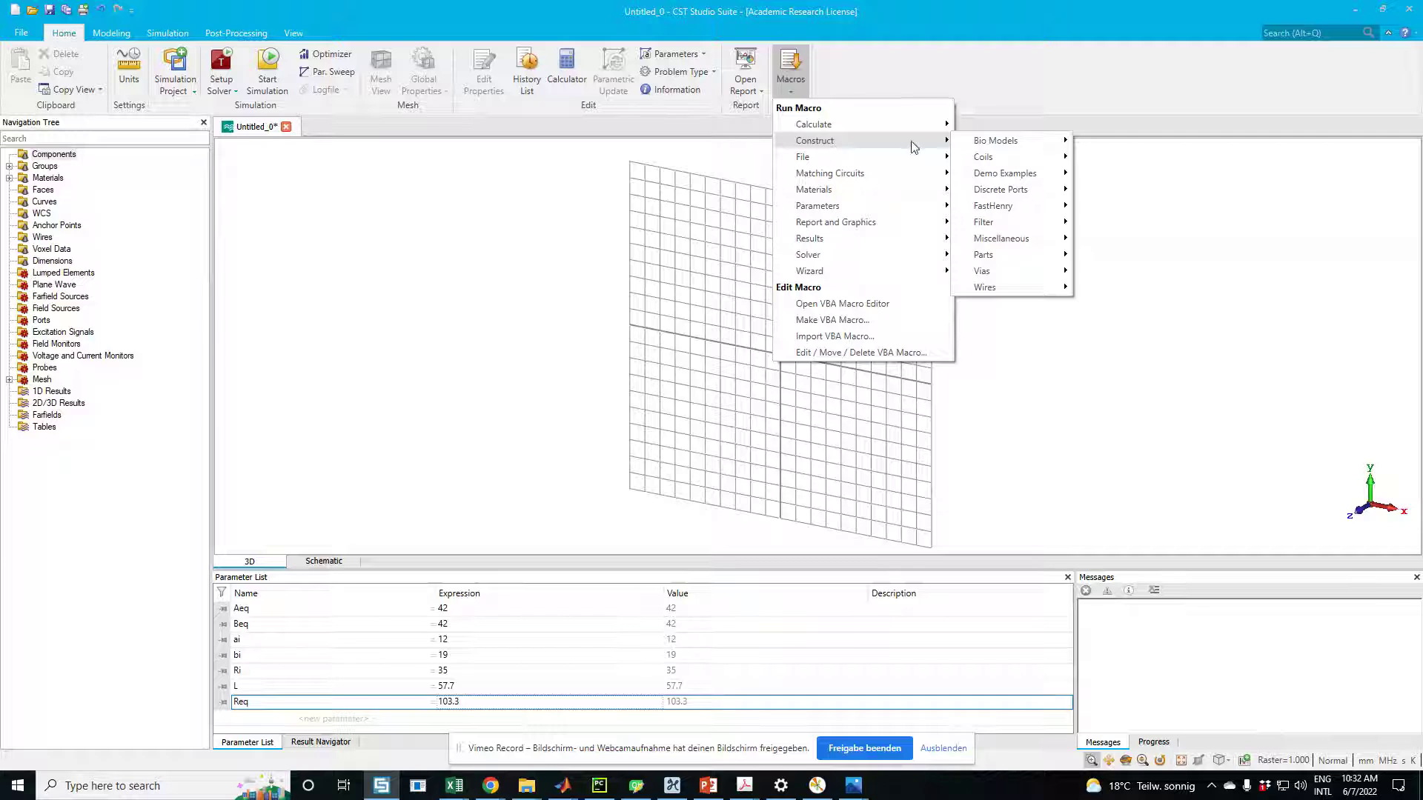
mouse_move(1001, 264)
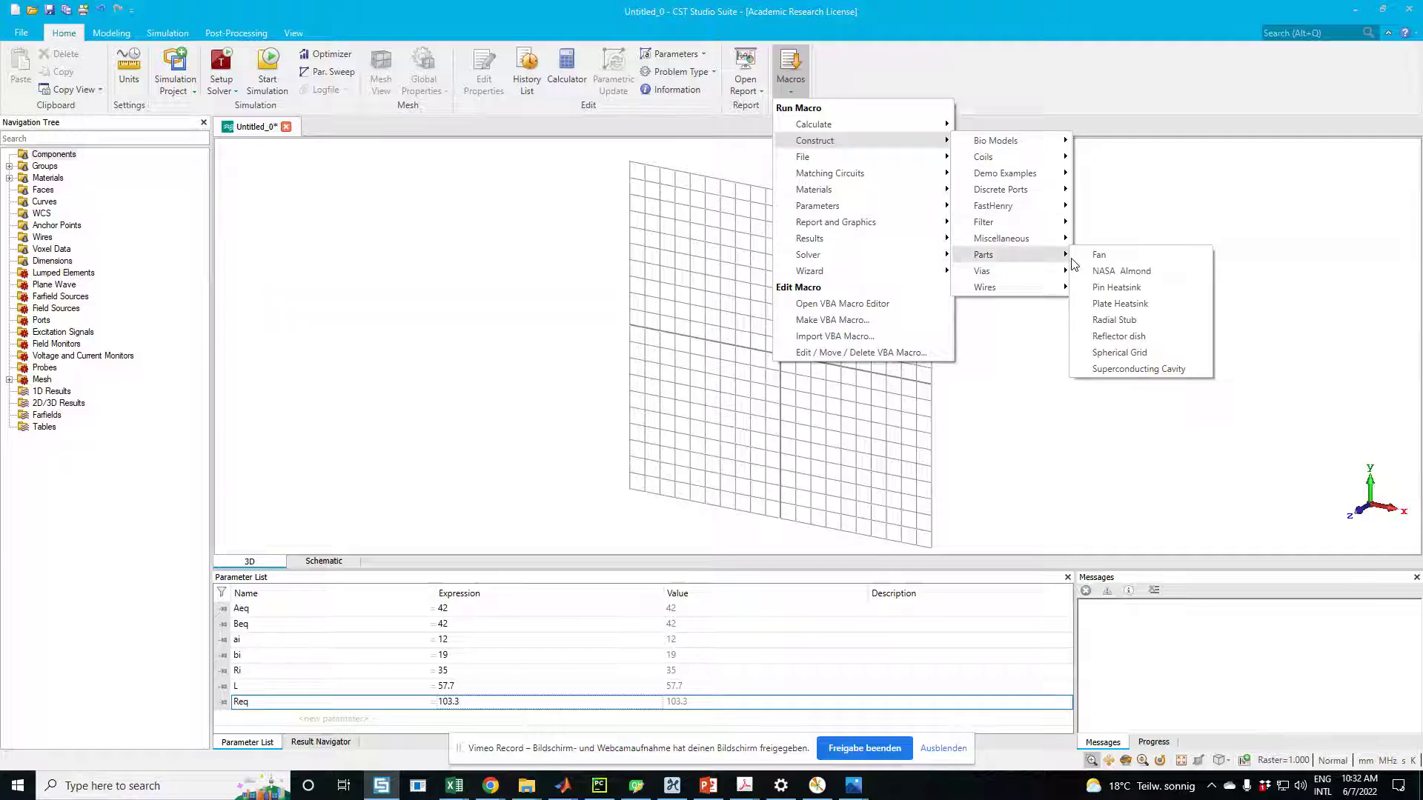
left_click(1161, 374)
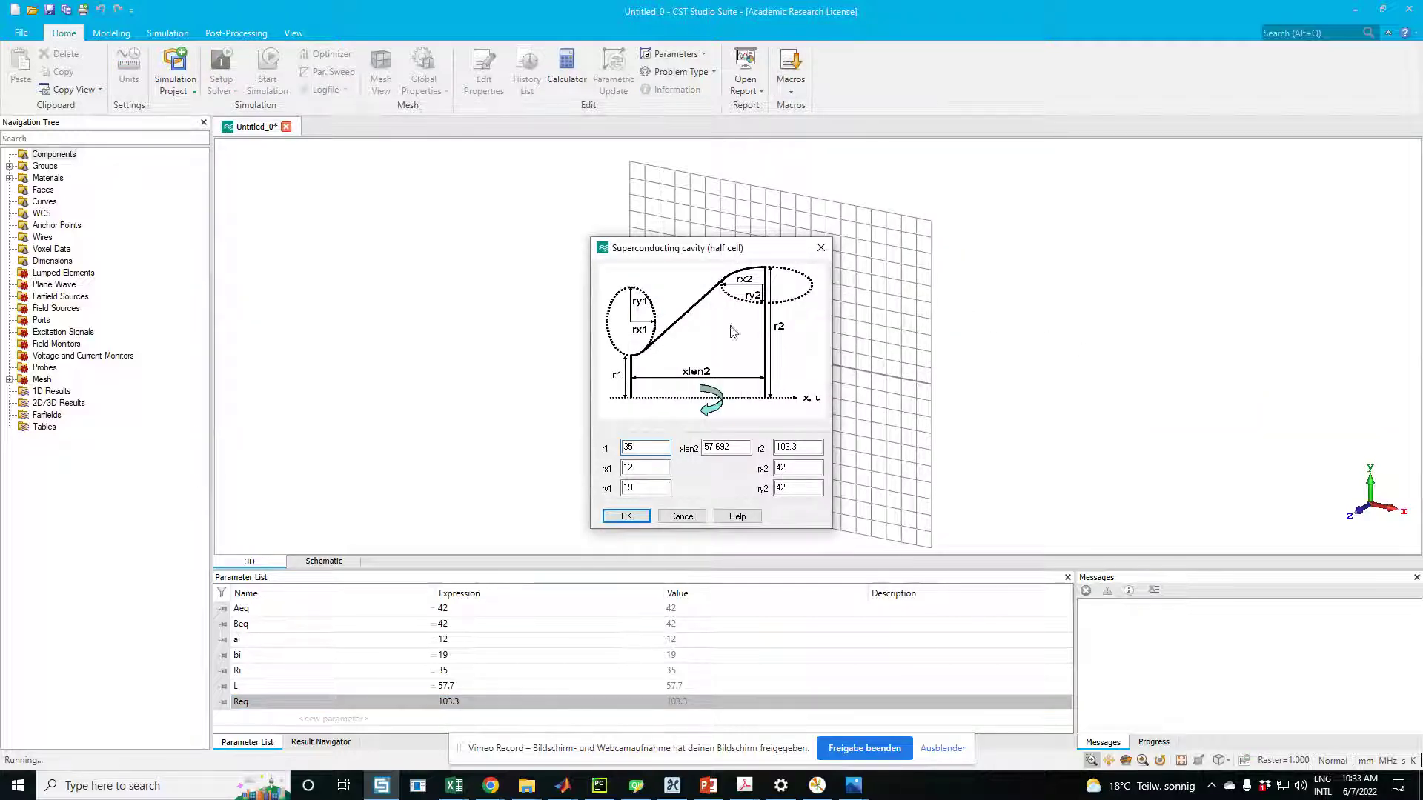
left_click_drag(639, 258, 603, 212)
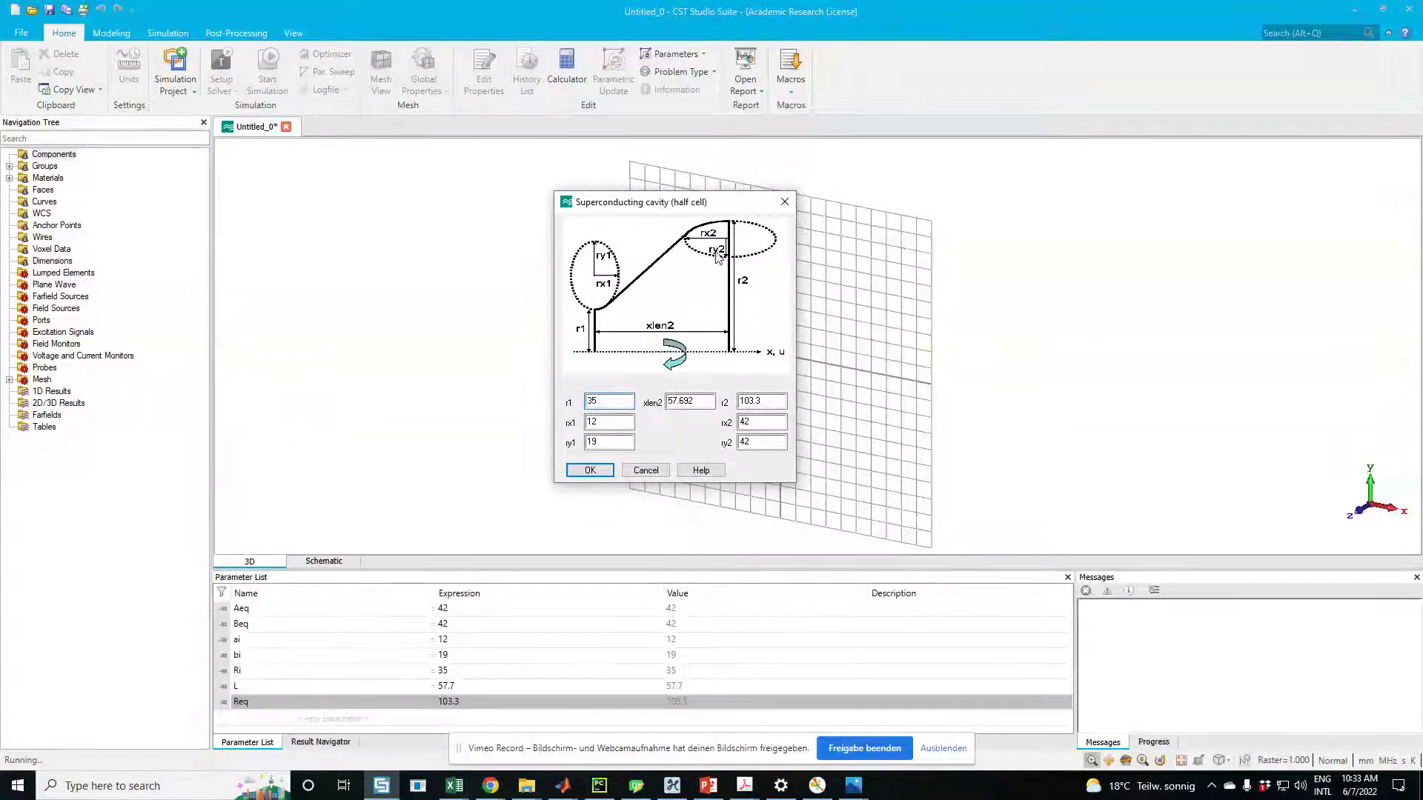
Place Cavity_dimensioned.jpg from Photos beside the half-cell dialog, compare the dimension labels, and close the image.
mouse_move(853, 786)
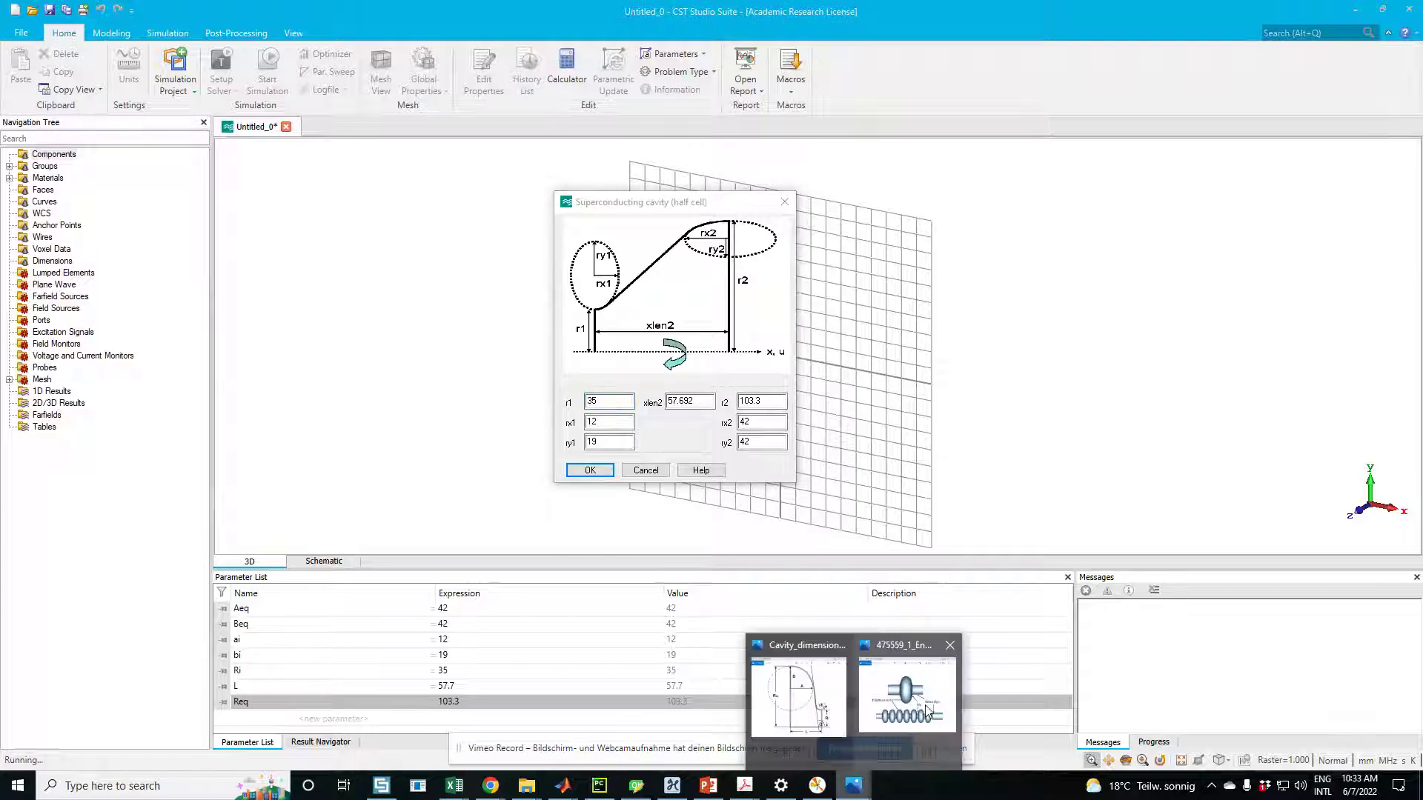
left_click(844, 712)
left_click_drag(859, 59, 890, 73)
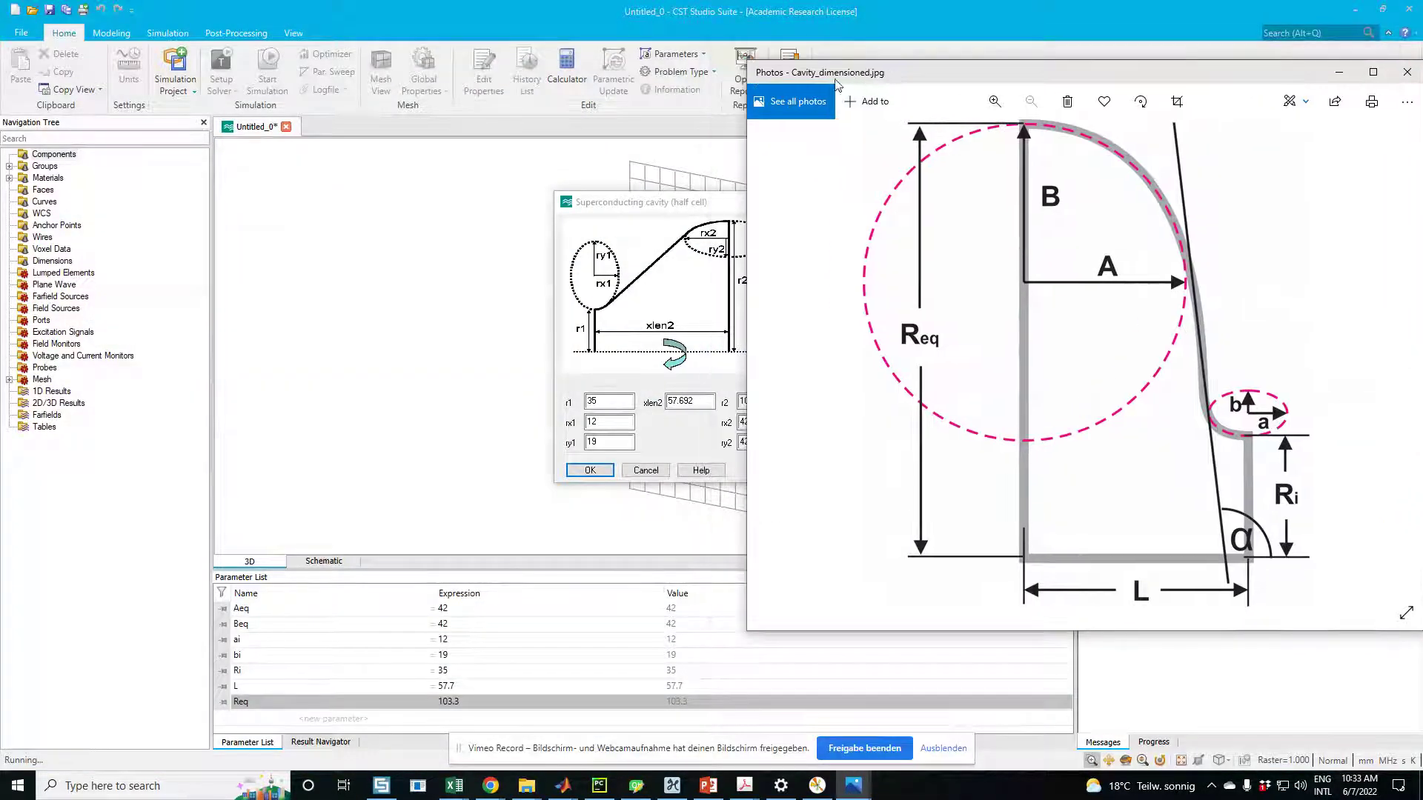
left_click_drag(747, 63, 936, 167)
left_click_drag(1033, 182, 905, 164)
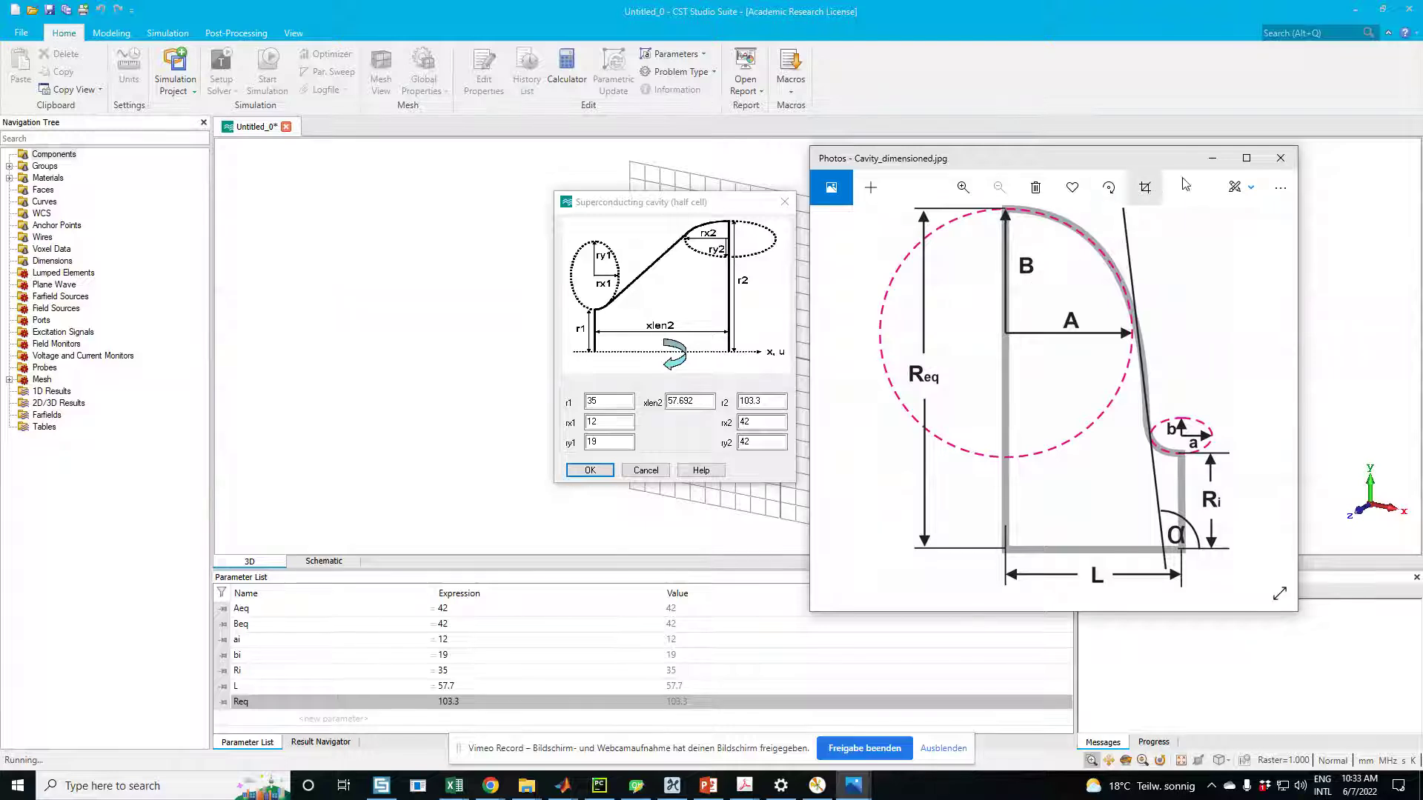
left_click(1280, 157)
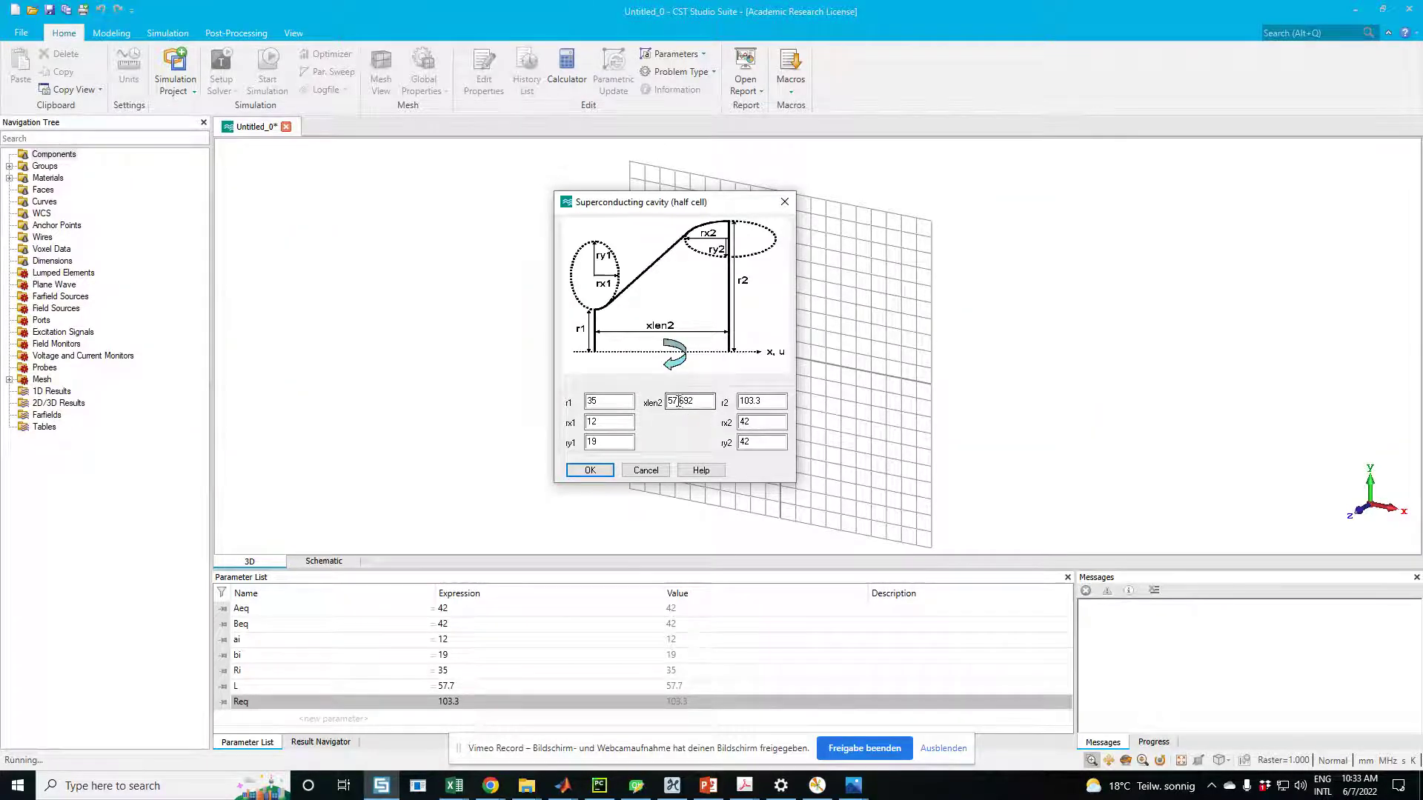
Set the half cell's r1 to Ri, xlen2 to L and r2 to Req.
double_click(606, 401)
left_click_drag(615, 203, 594, 181)
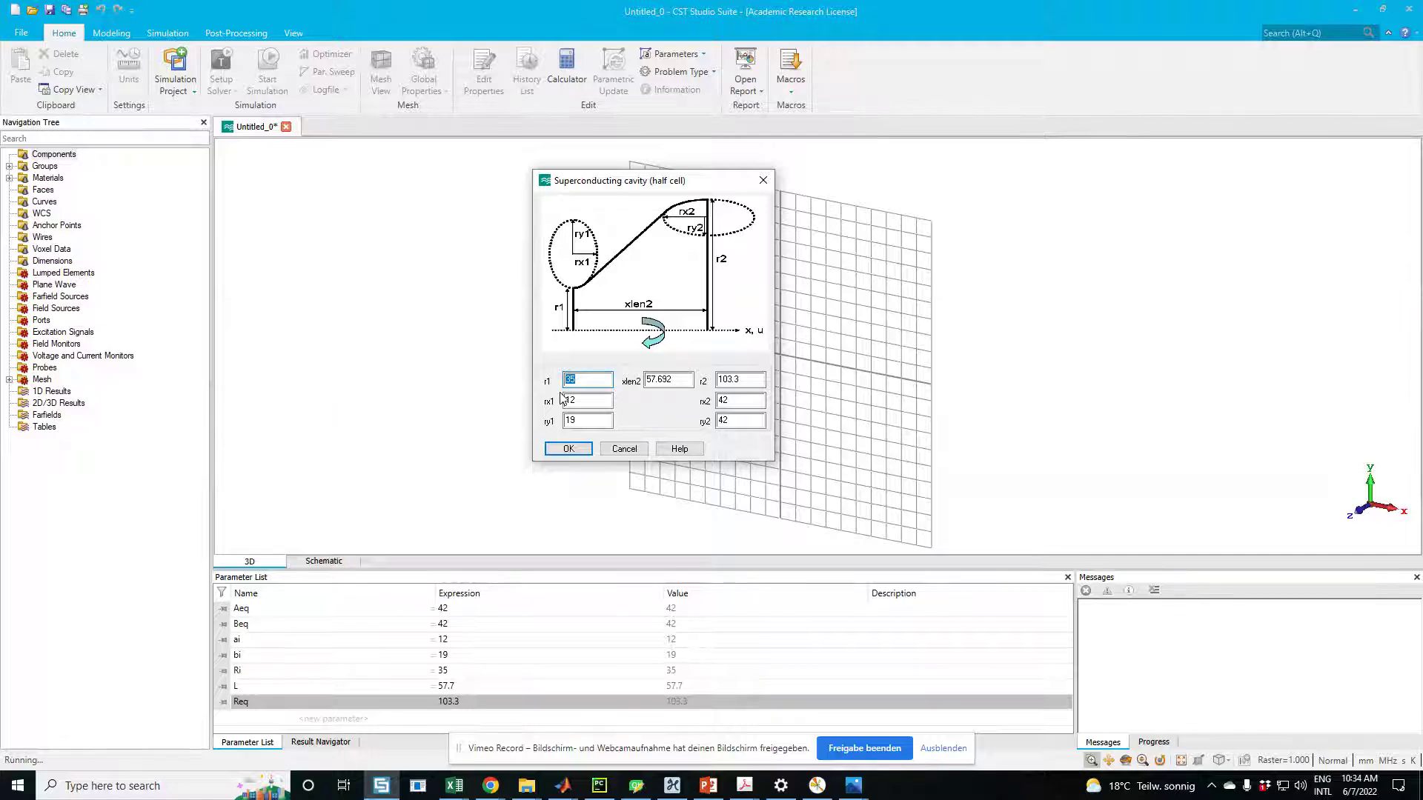
type("Ri")
key("Tab")
type("L")
key("Tab")
type("Re")
Set rx1 to Aeq, ry1 to Beq and rx2 to ai, and generate the half cell.
type("Aeq")
key("Tab")
type("Be")
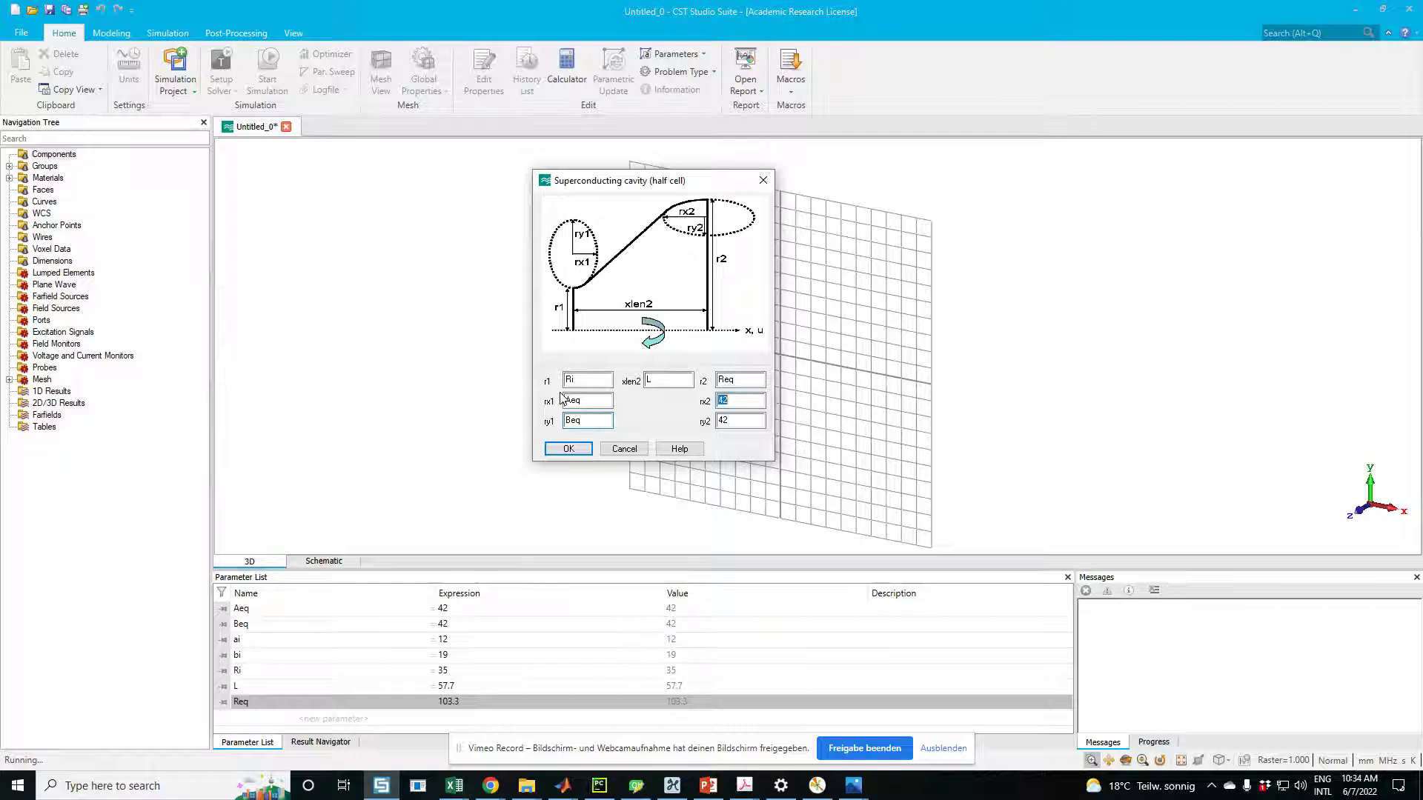
type("a")
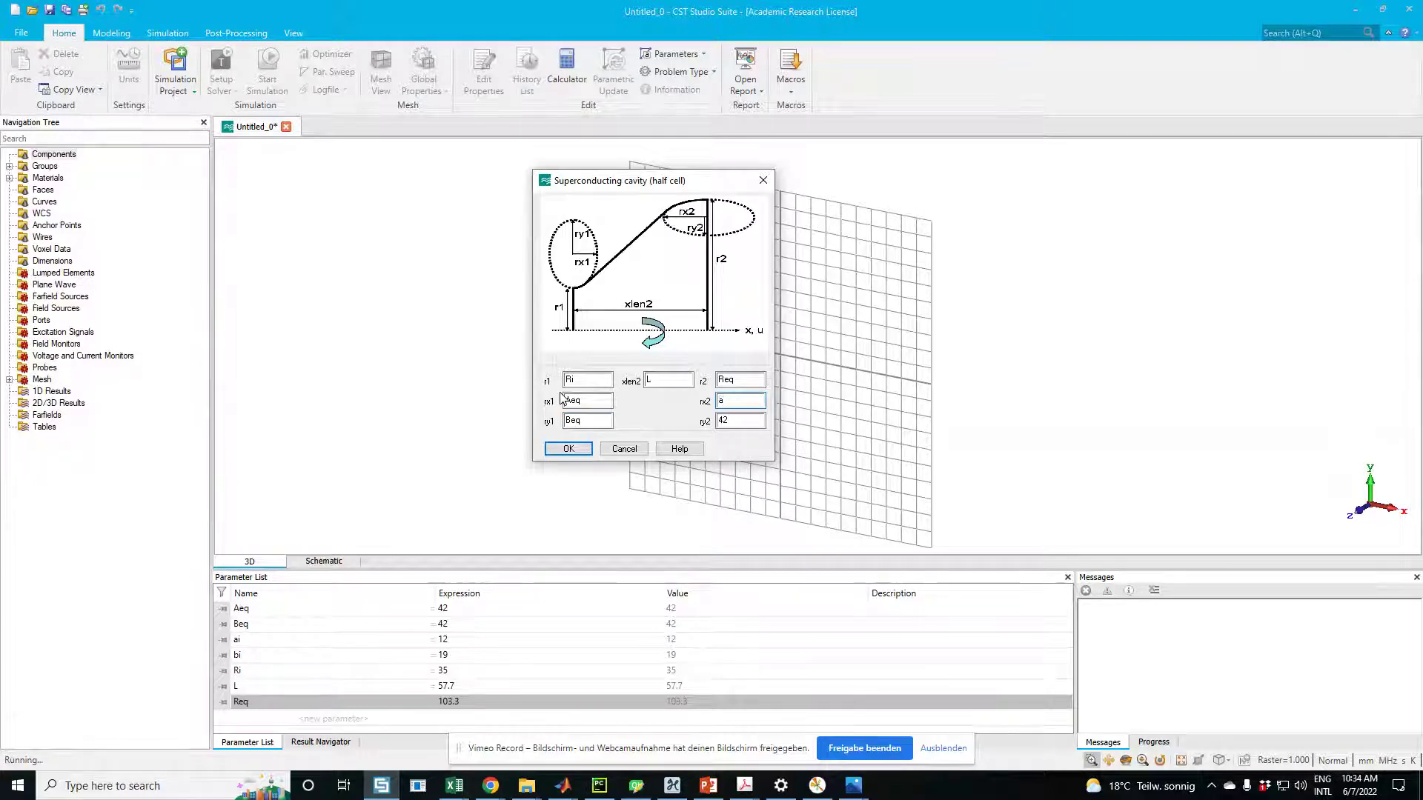
type("i")
key("Tab")
left_click(569, 449)
Examine the generated half cell's profile and its iris and equator ends from several angles.
scroll(702, 289, "up", 5)
scroll(743, 345, "down", 5)
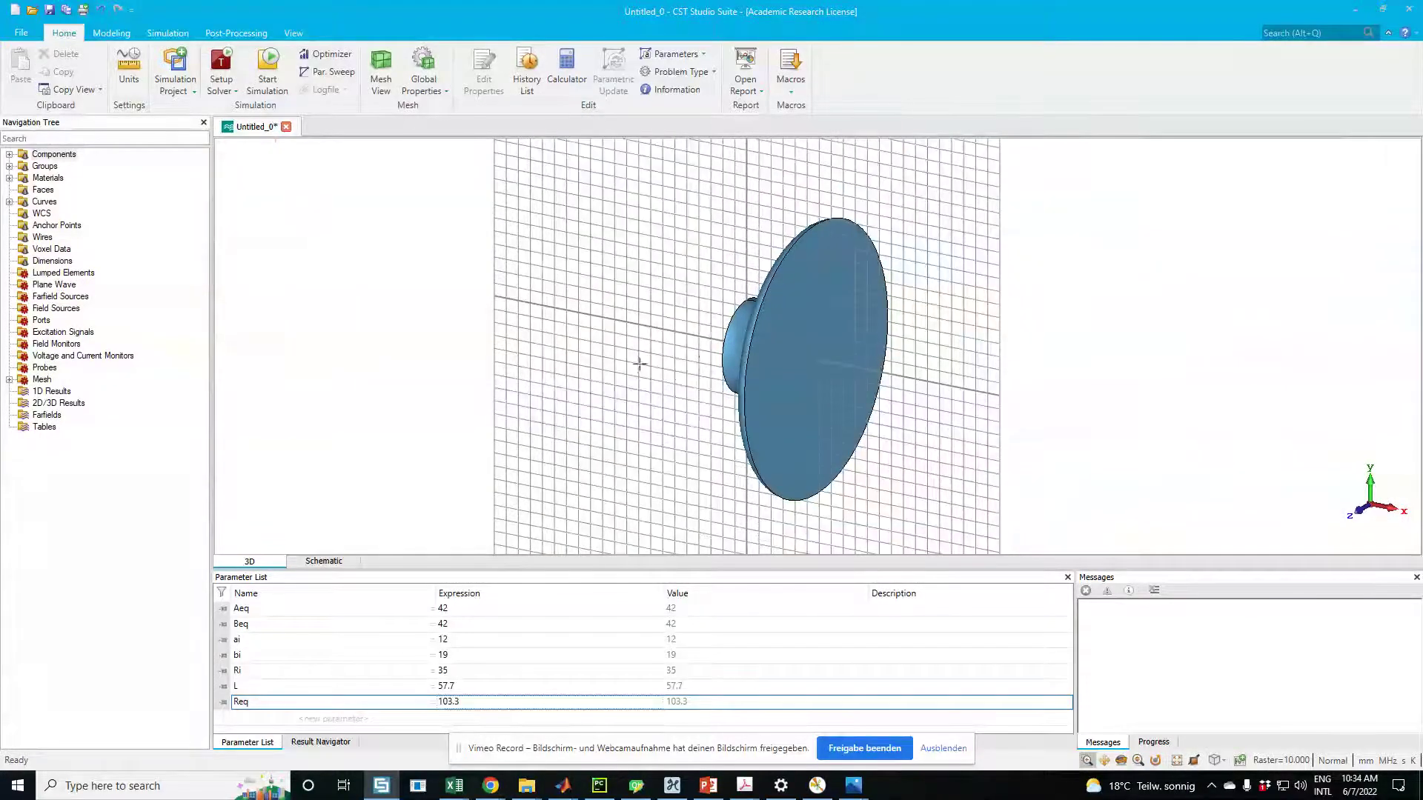
left_click_drag(640, 355, 753, 271)
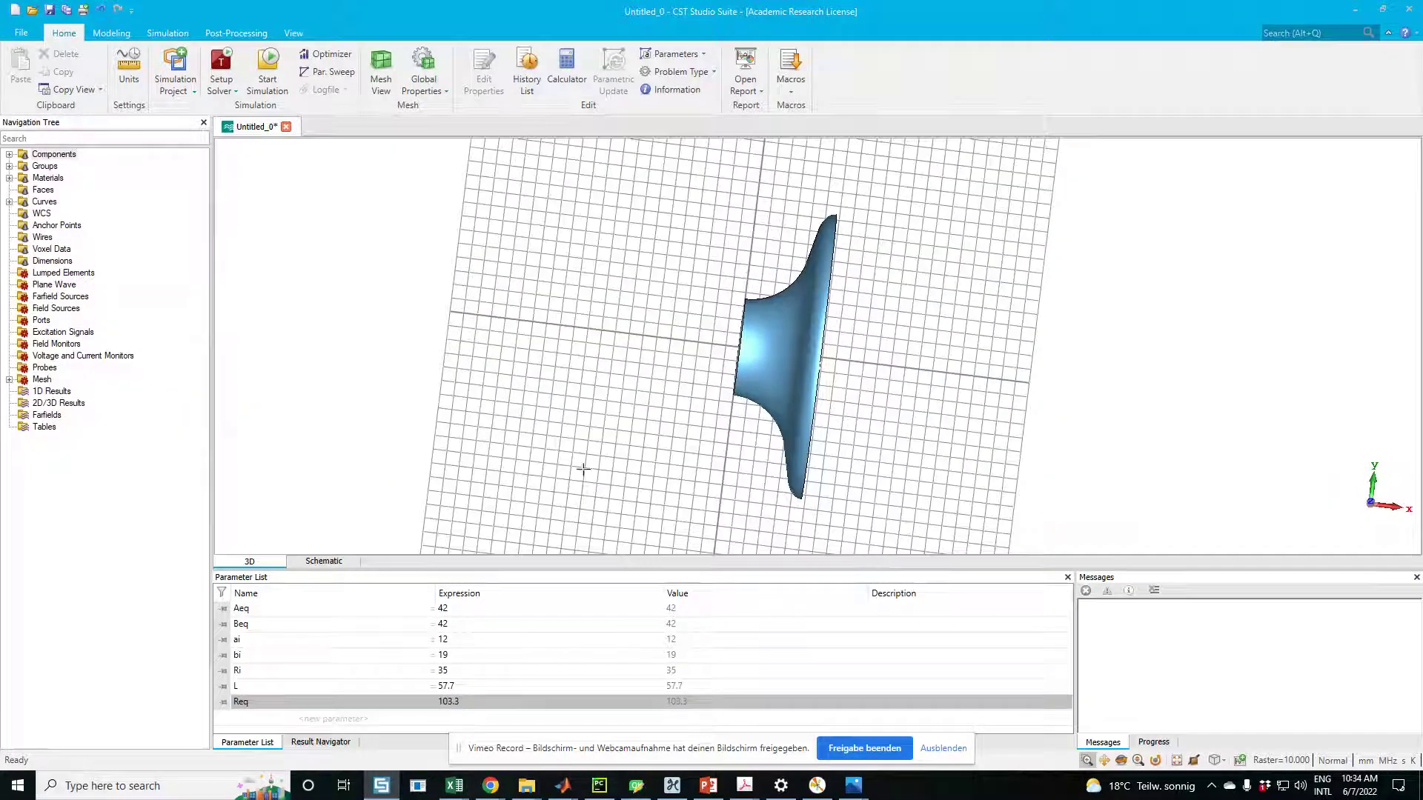
left_click_drag(738, 367, 744, 415)
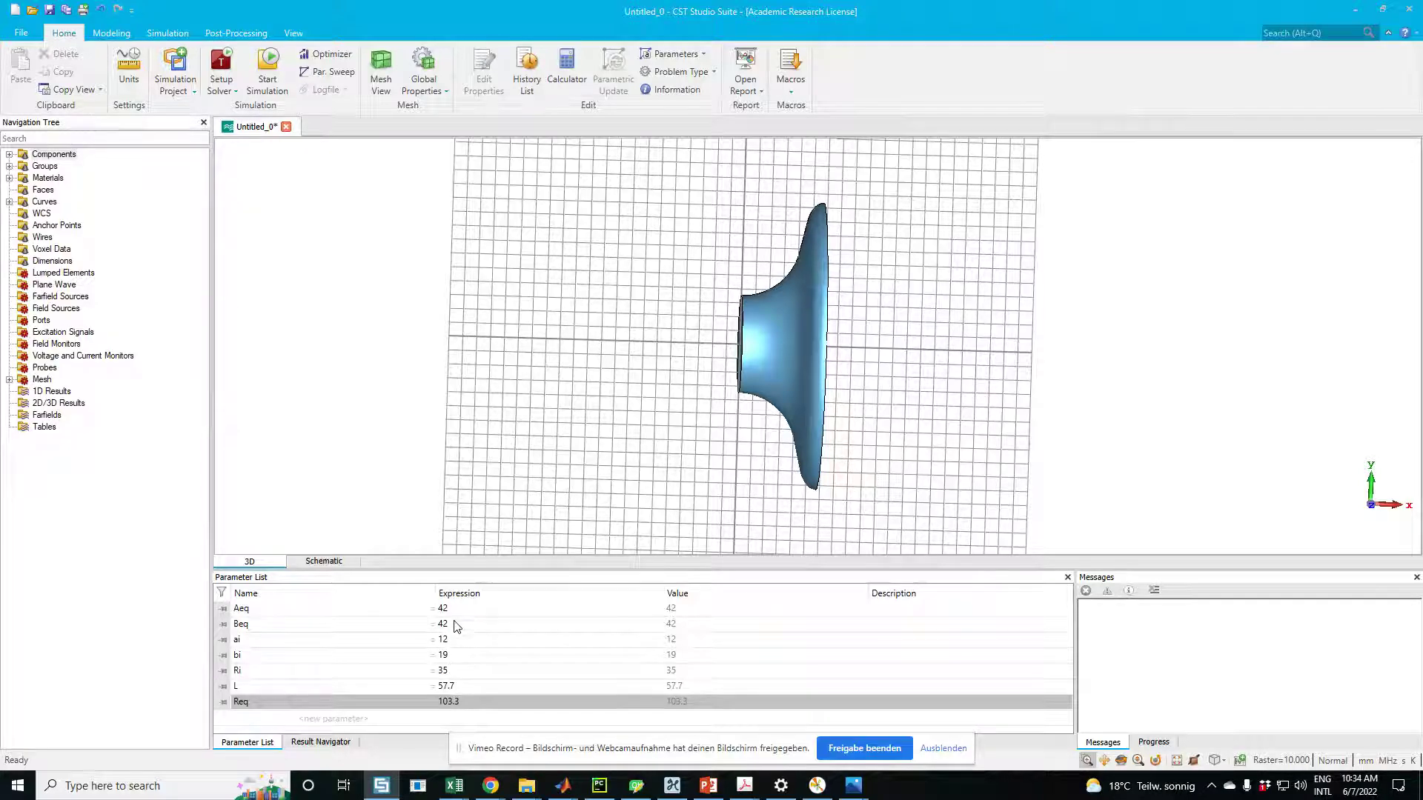
left_click_drag(714, 380, 745, 363)
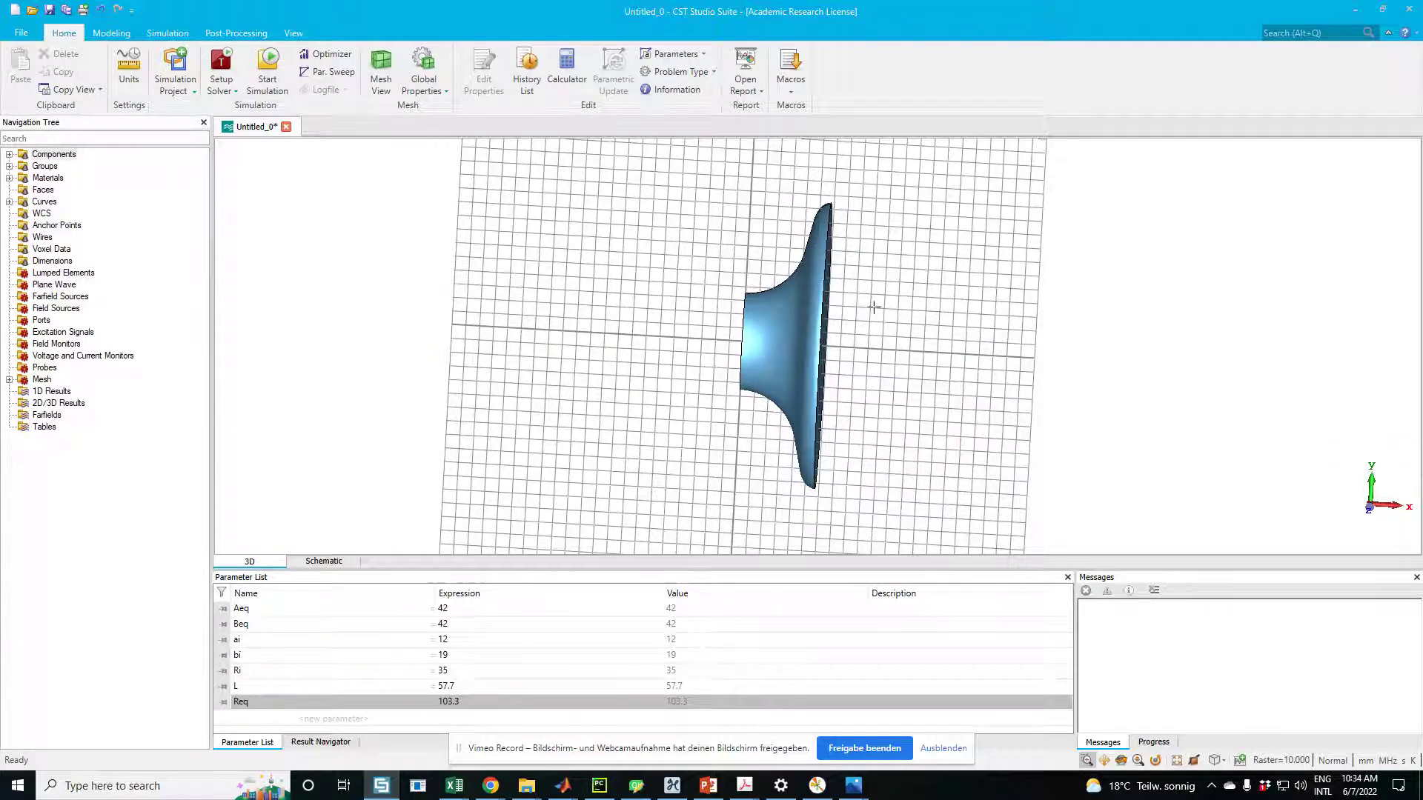
left_click_drag(778, 334, 771, 404)
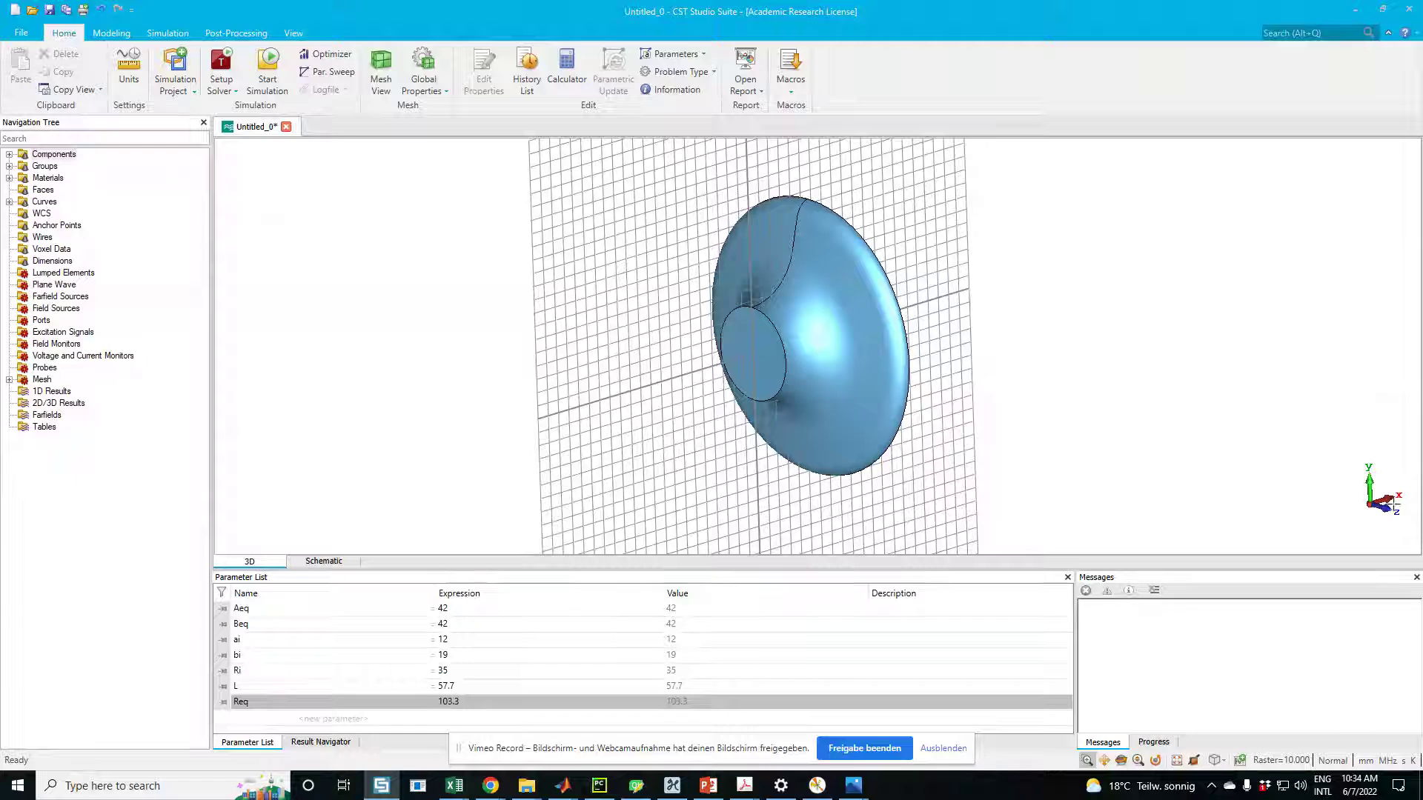
left_click_drag(712, 333, 822, 392)
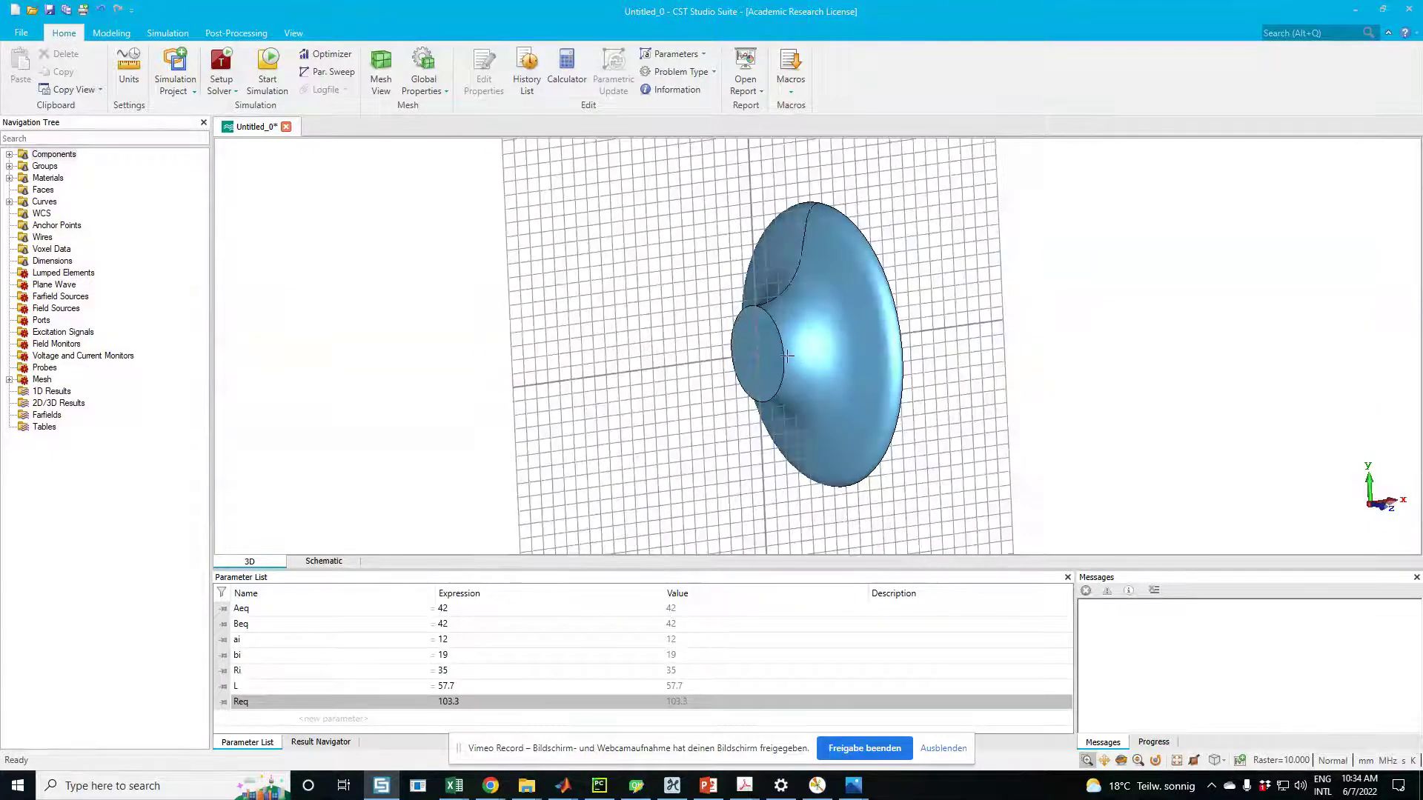
left_click_drag(953, 402, 800, 337)
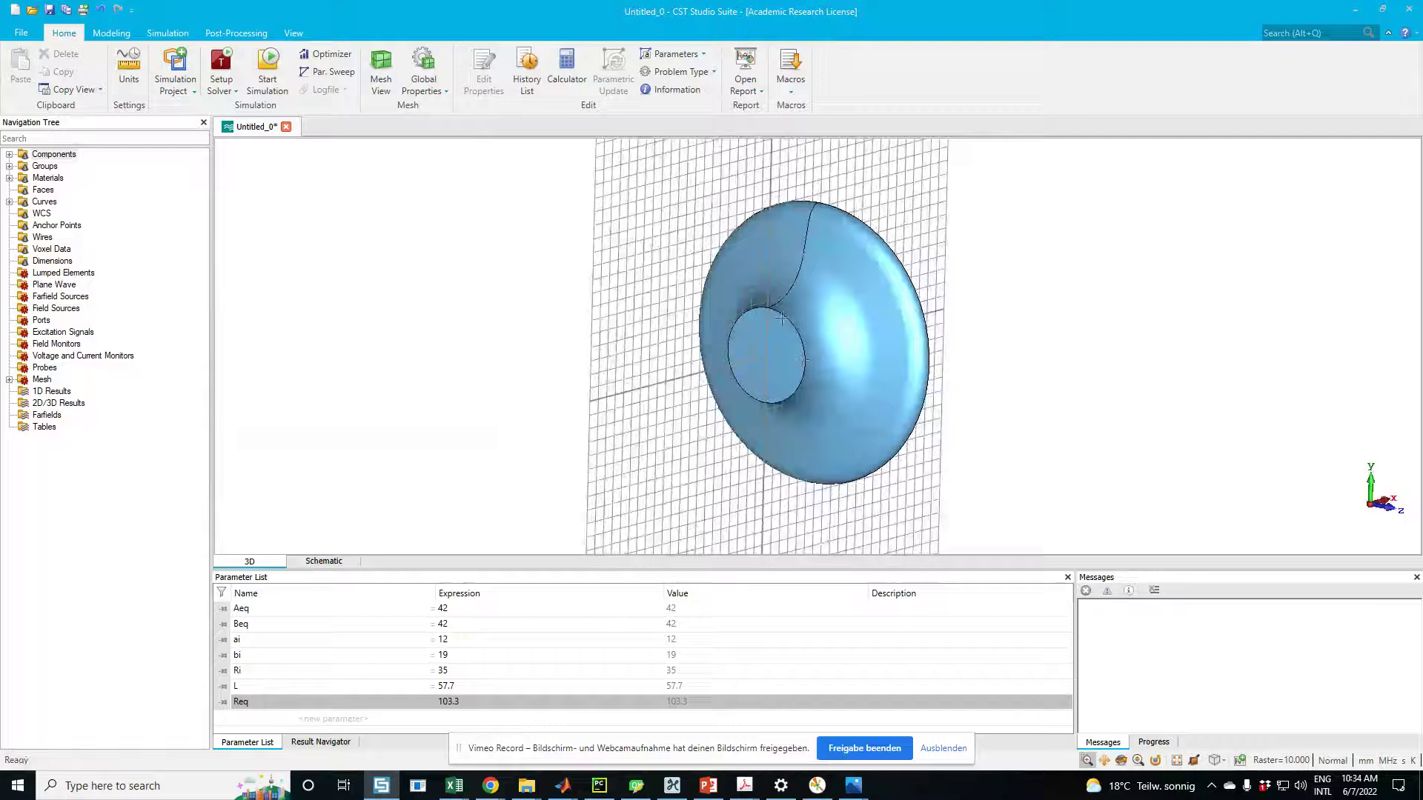
Expand the model's components down to the solids of component1 and select solid2, ready for modelling operations.
left_click(112, 33)
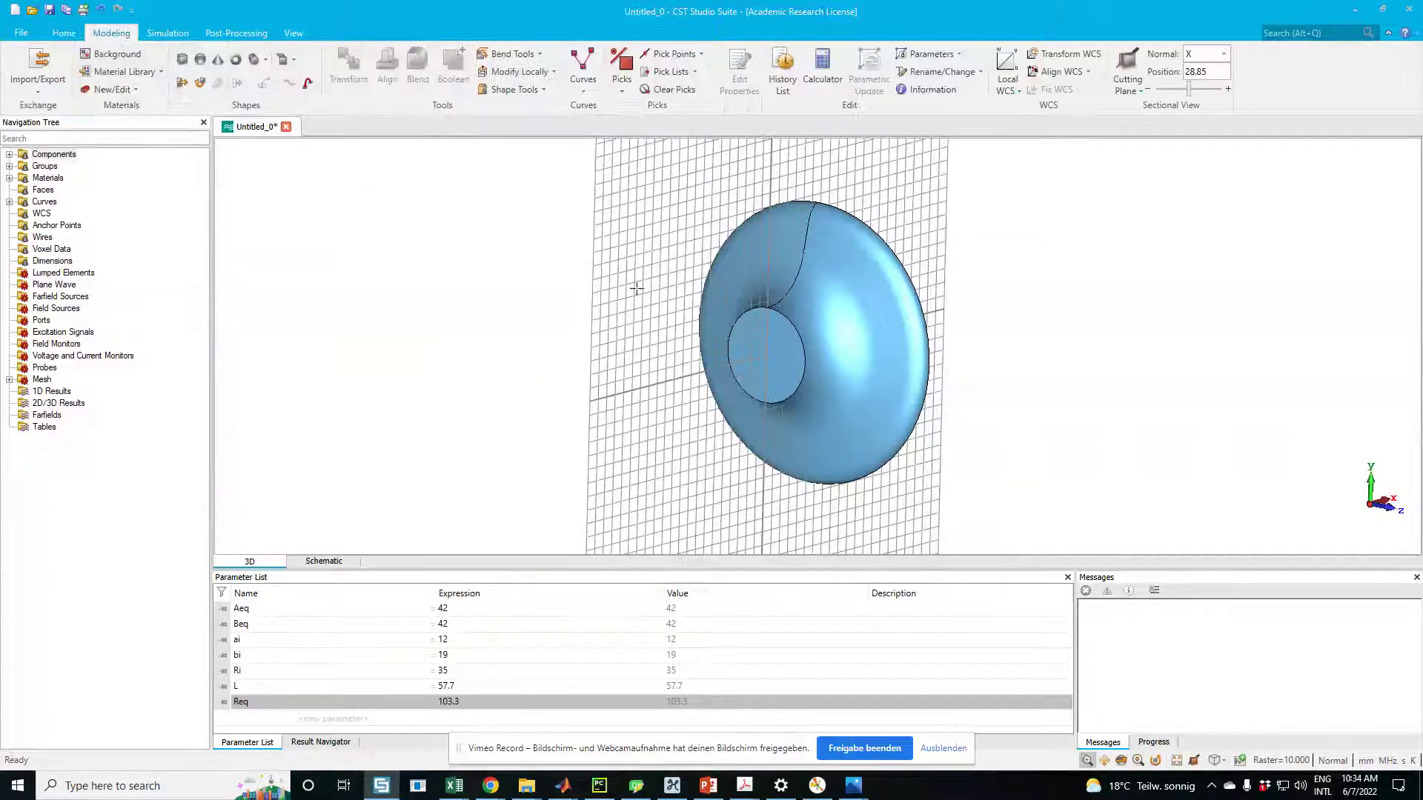
left_click(9, 154)
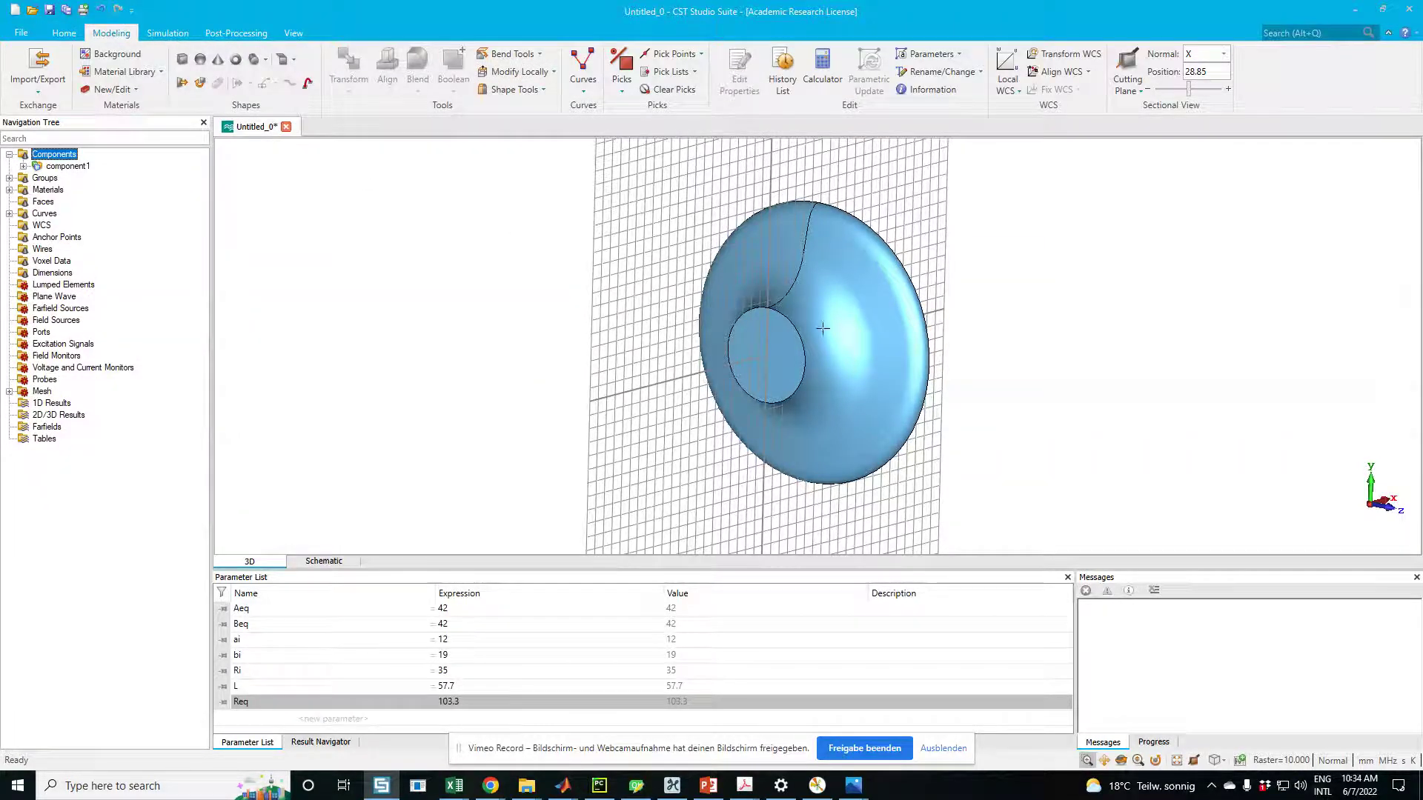
left_click_drag(819, 309, 815, 306)
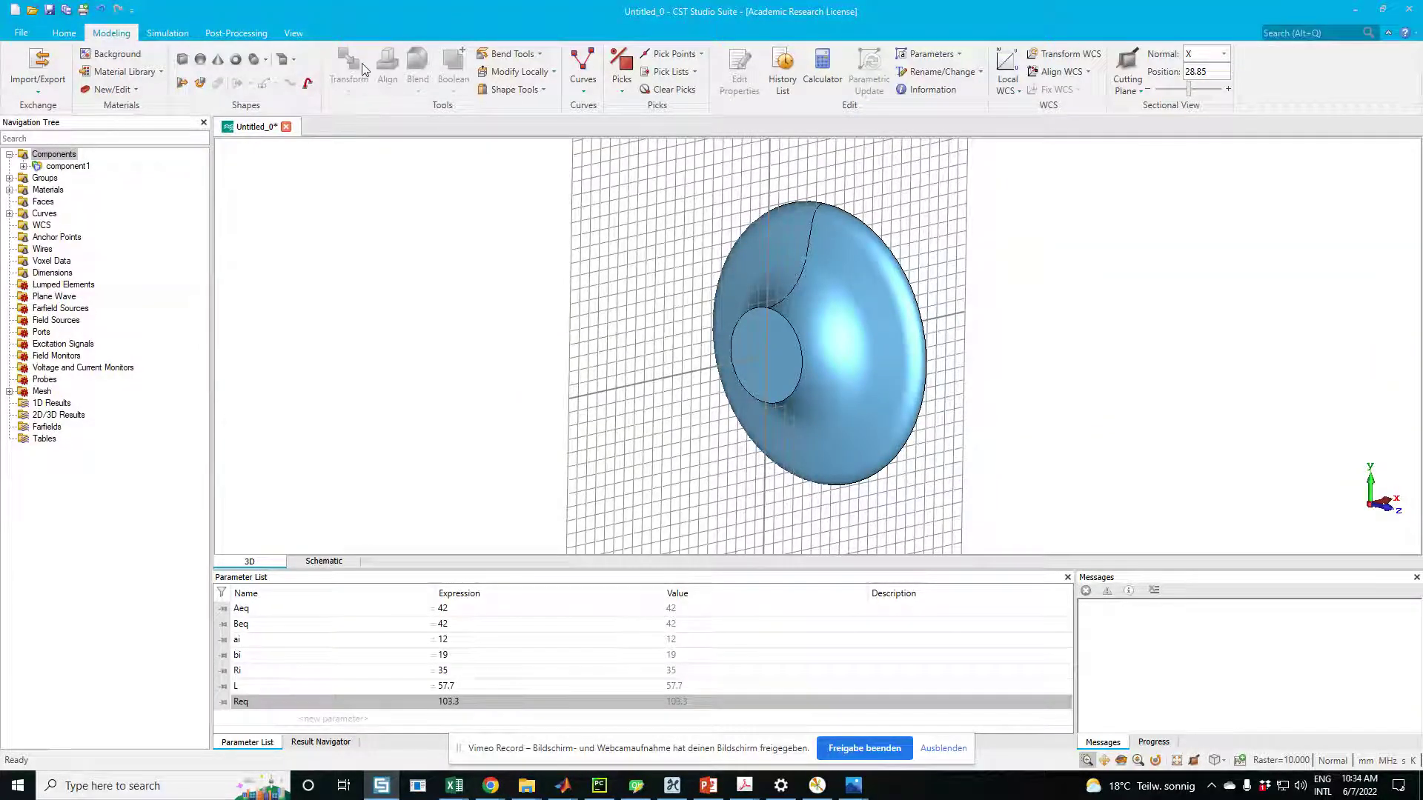
left_click(48, 167)
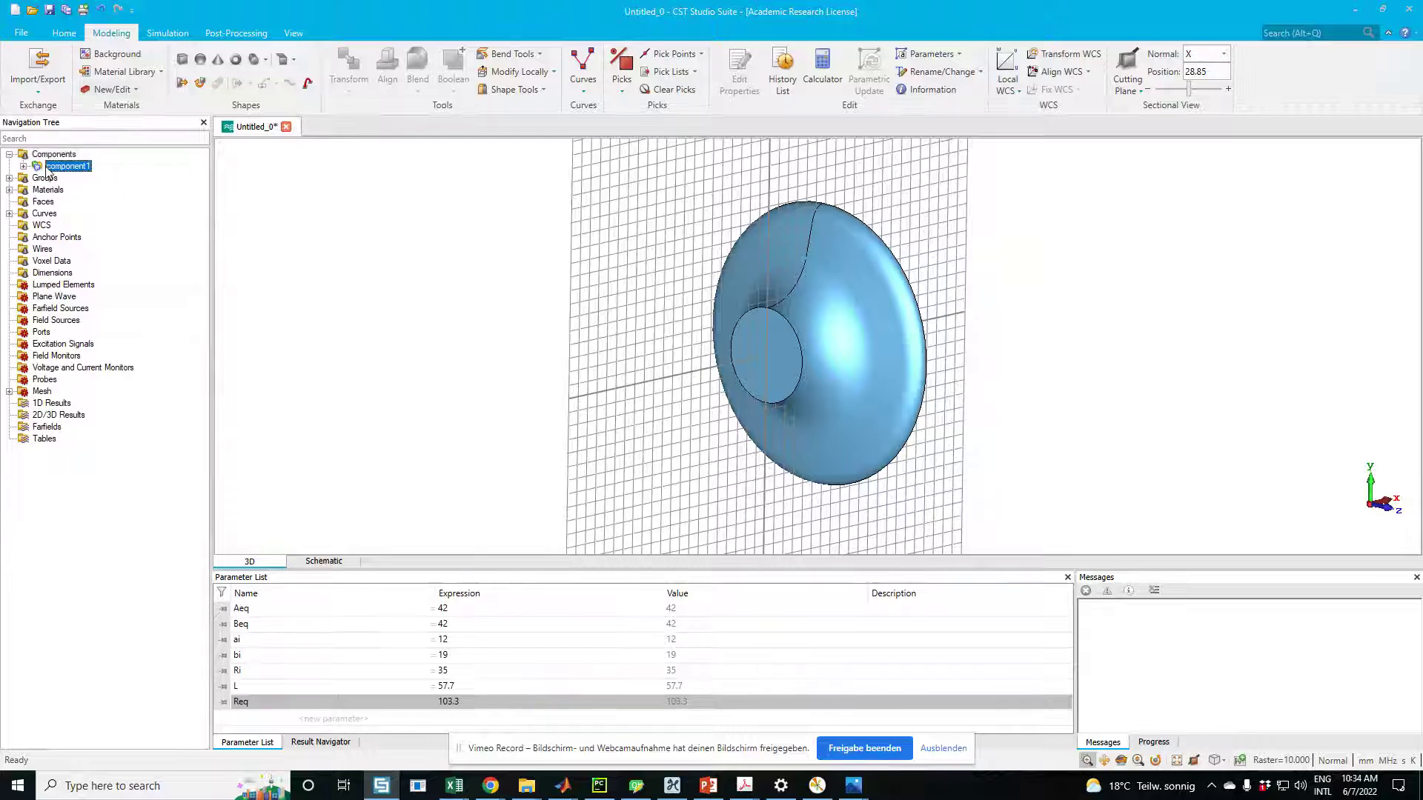
left_click(23, 166)
left_click(68, 167)
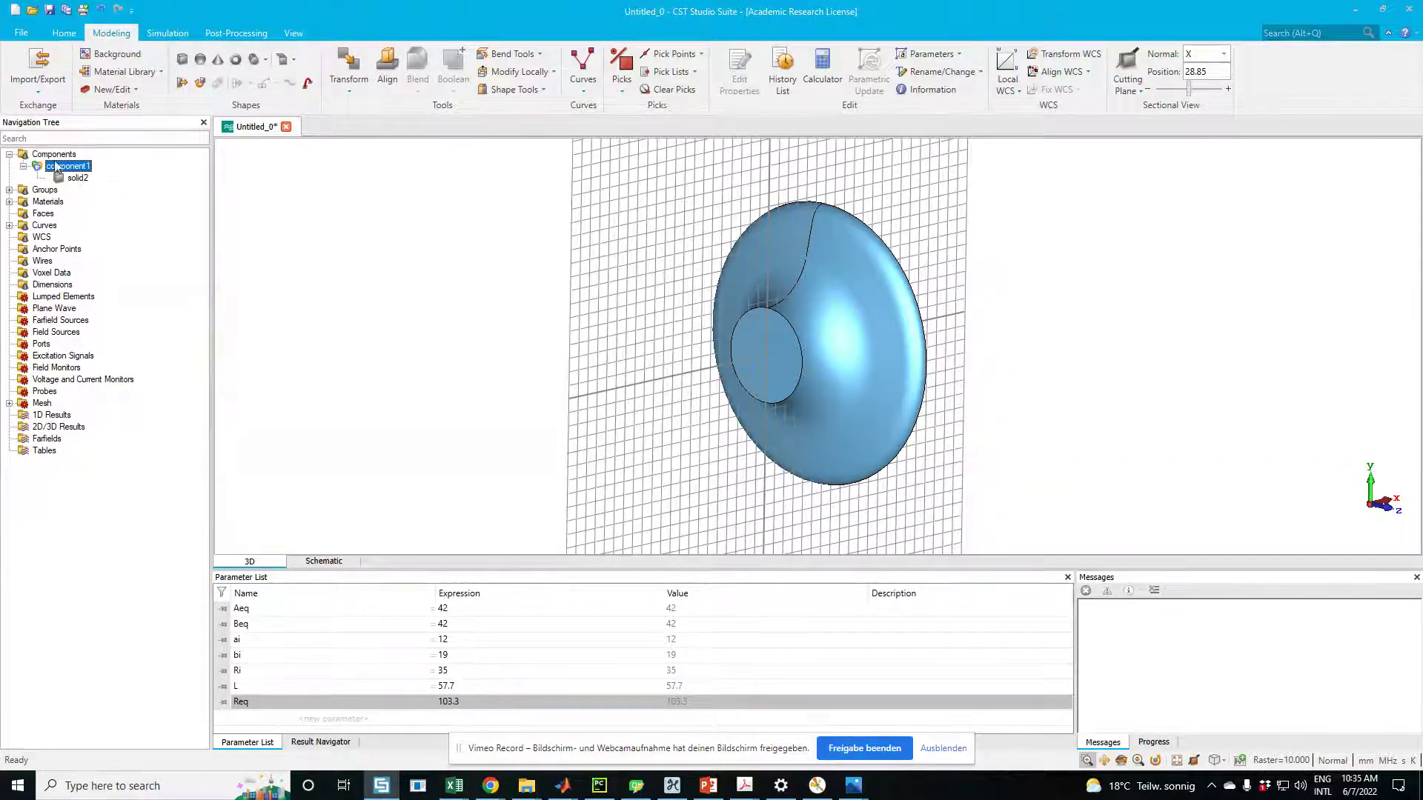
double_click(68, 166)
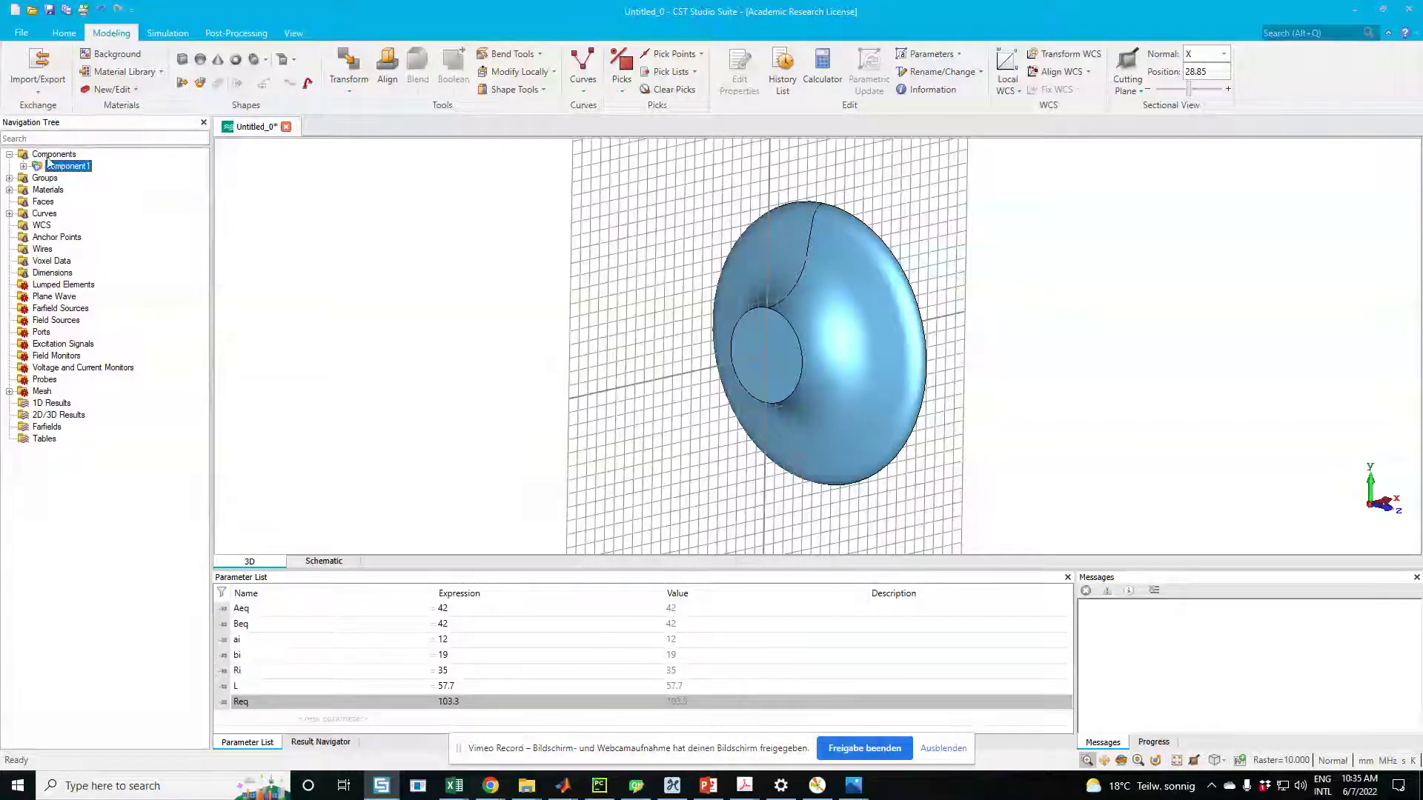
left_click(23, 167)
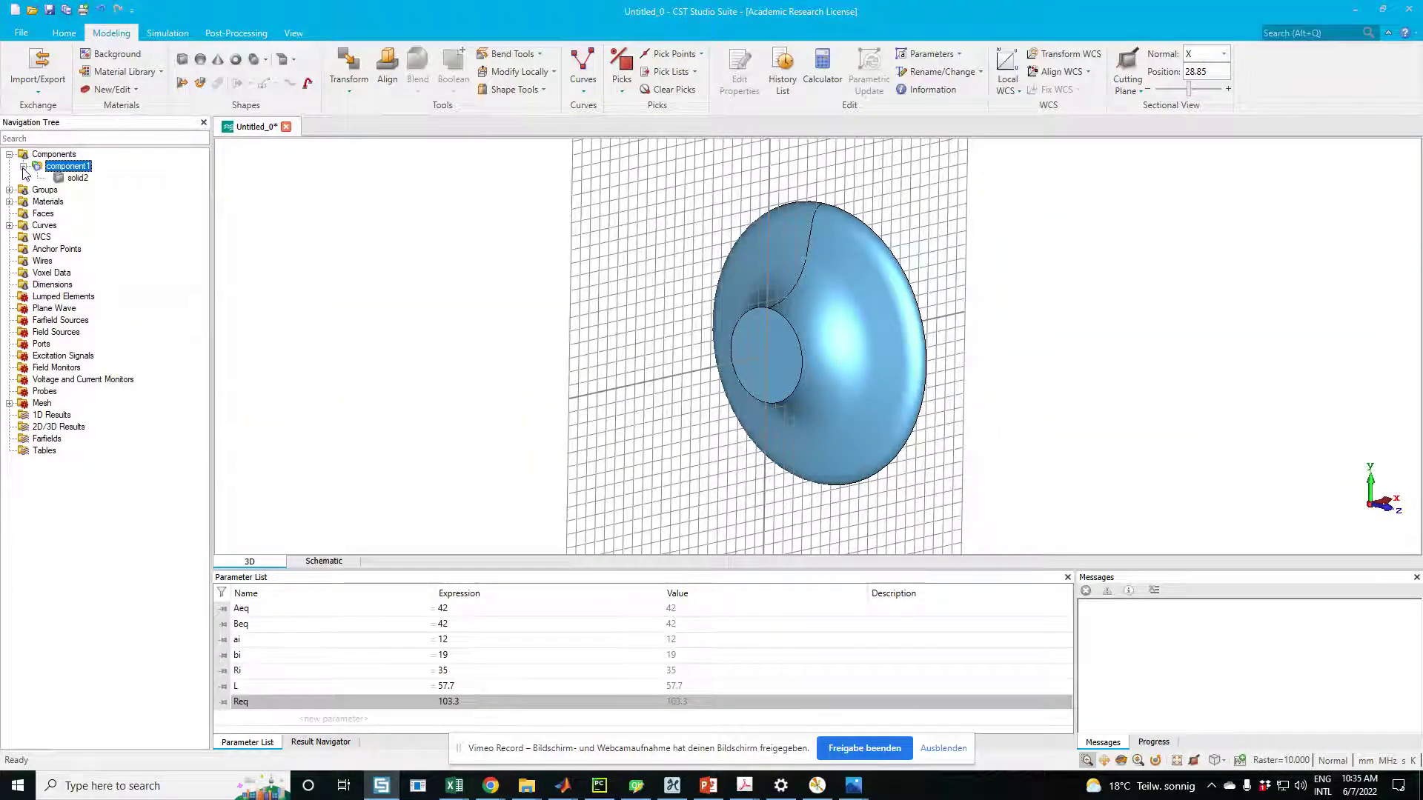
left_click(78, 179)
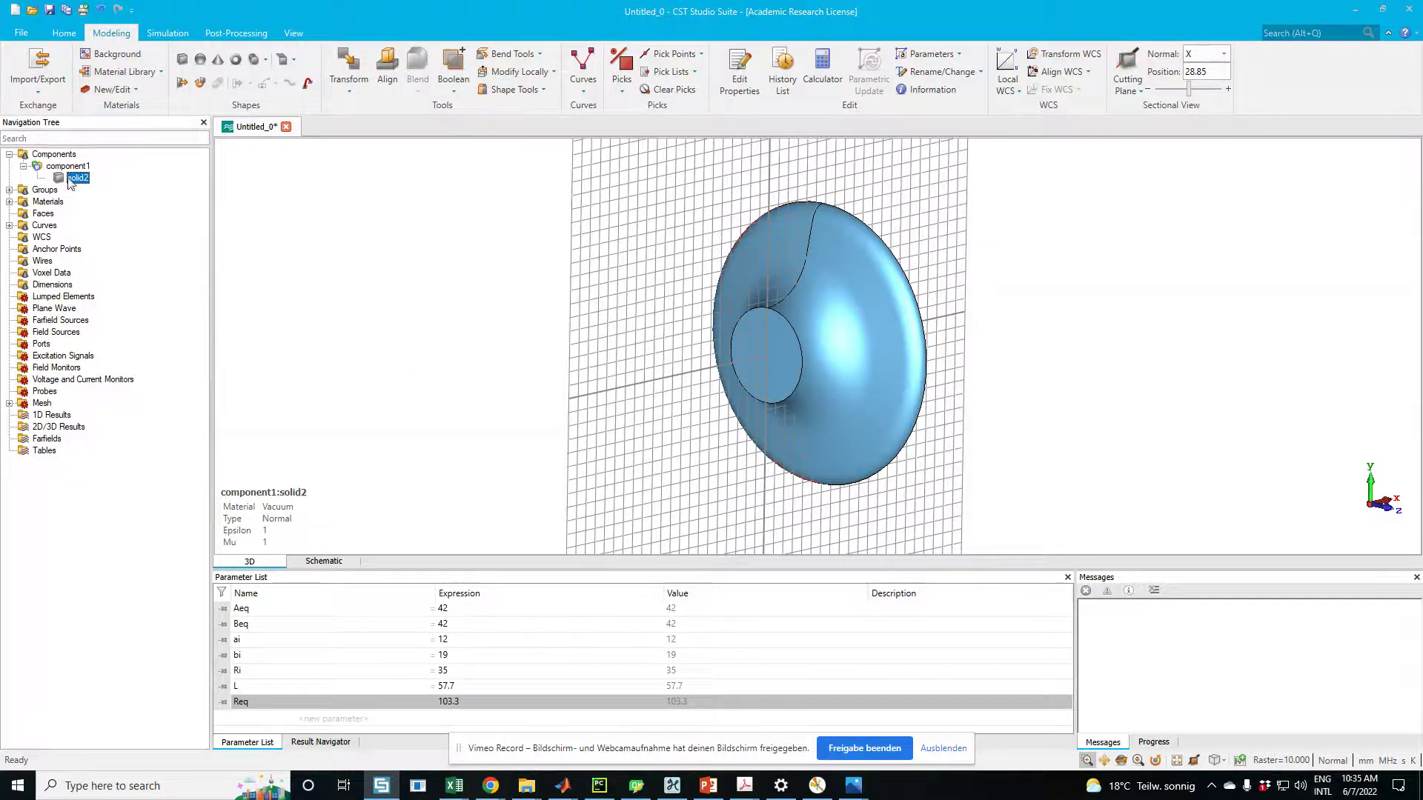
Compare selecting the whole component1 with selecting only its half-cell solid, and leave solid2 selected.
left_click(66, 167)
left_click(79, 178)
left_click(65, 167)
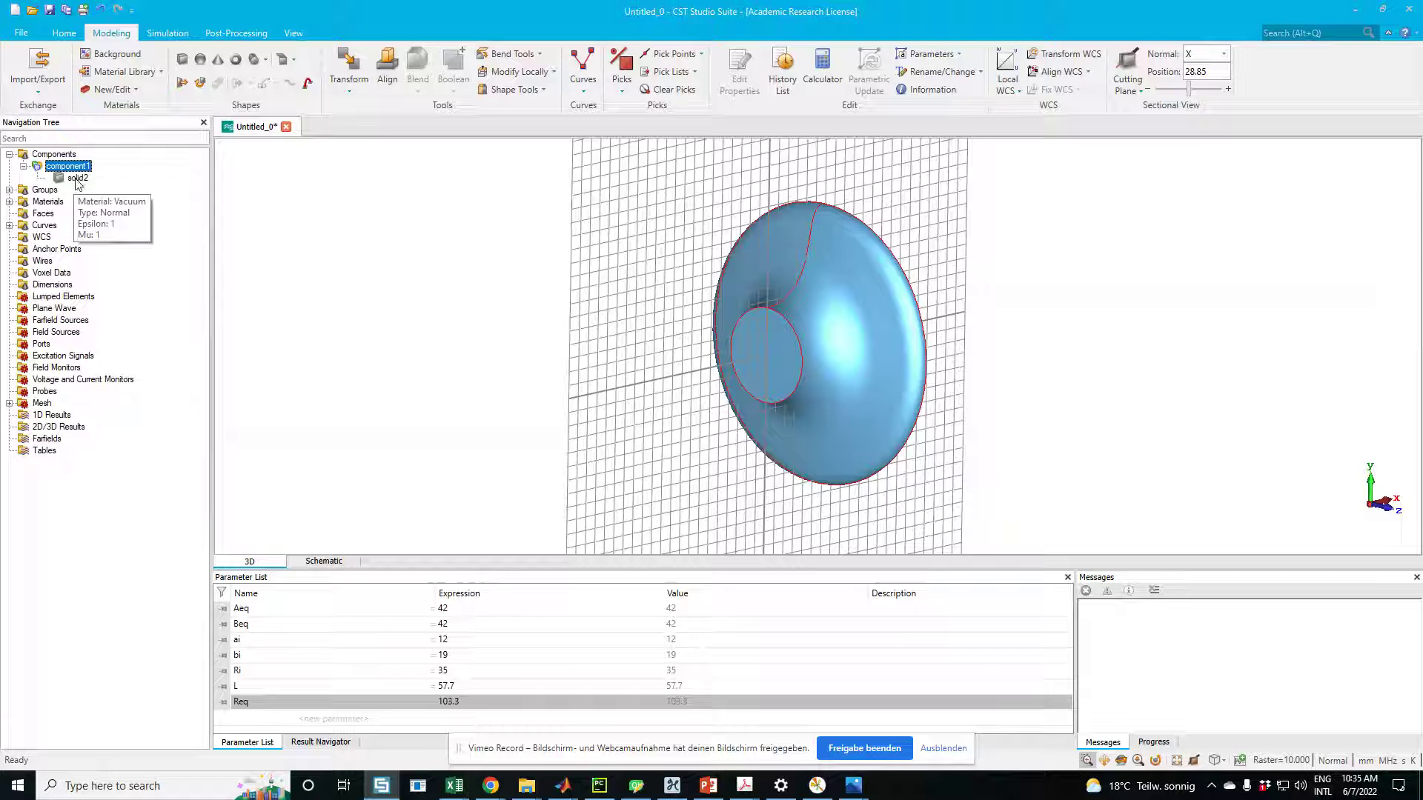
mouse_move(80, 181)
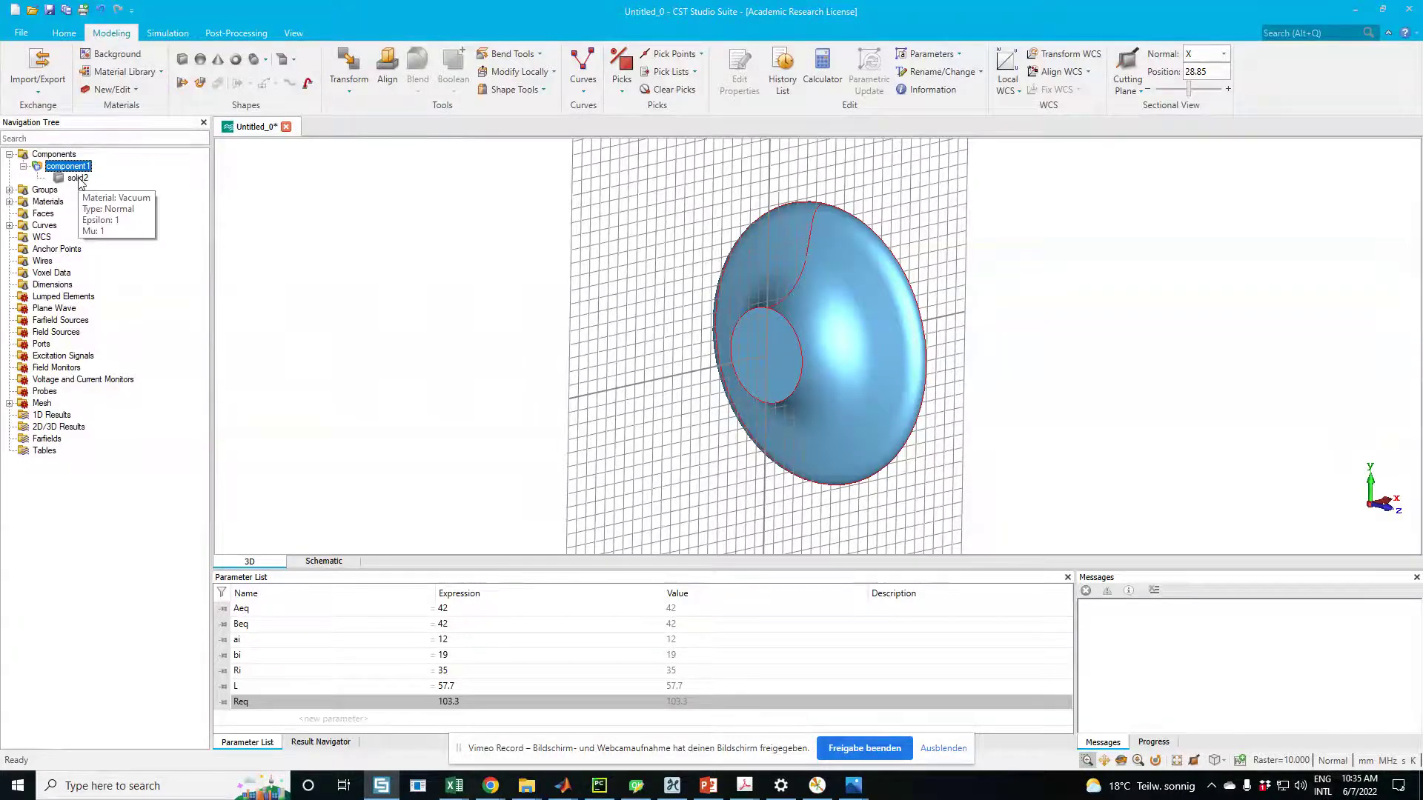
left_click(77, 179)
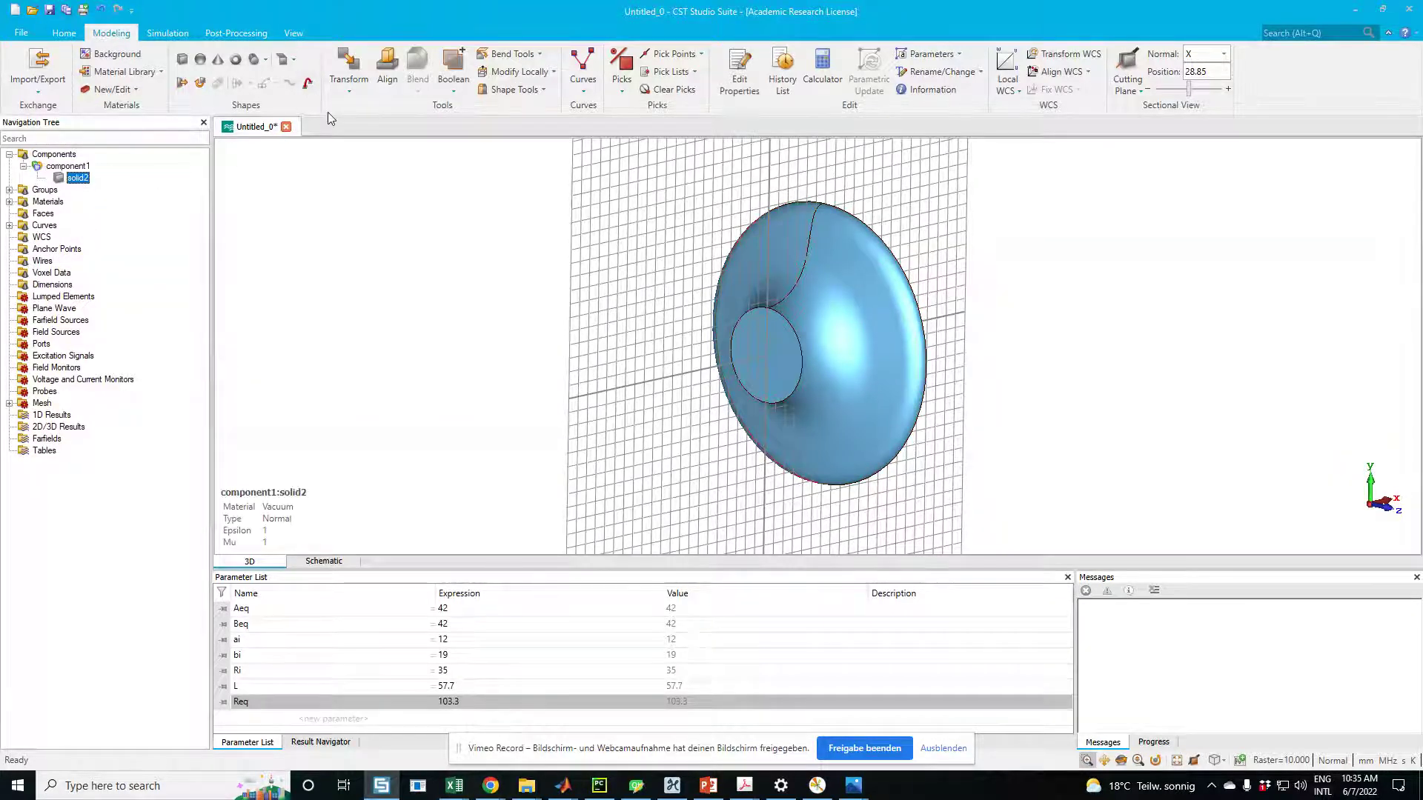
Rotate the half-cell solid 90 degrees about the Y axis, previewing its new orientation against the z axis before applying.
left_click(351, 95)
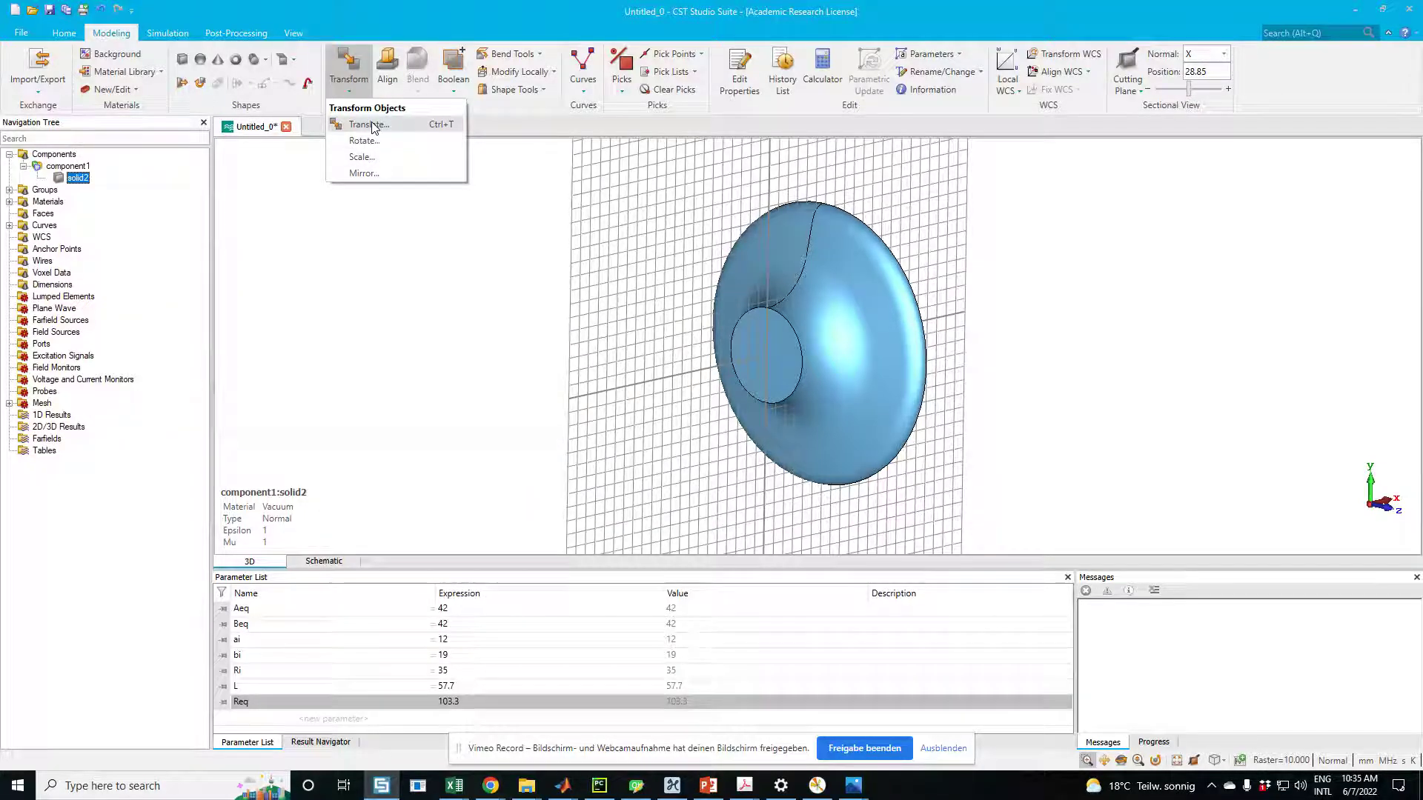
left_click(364, 140)
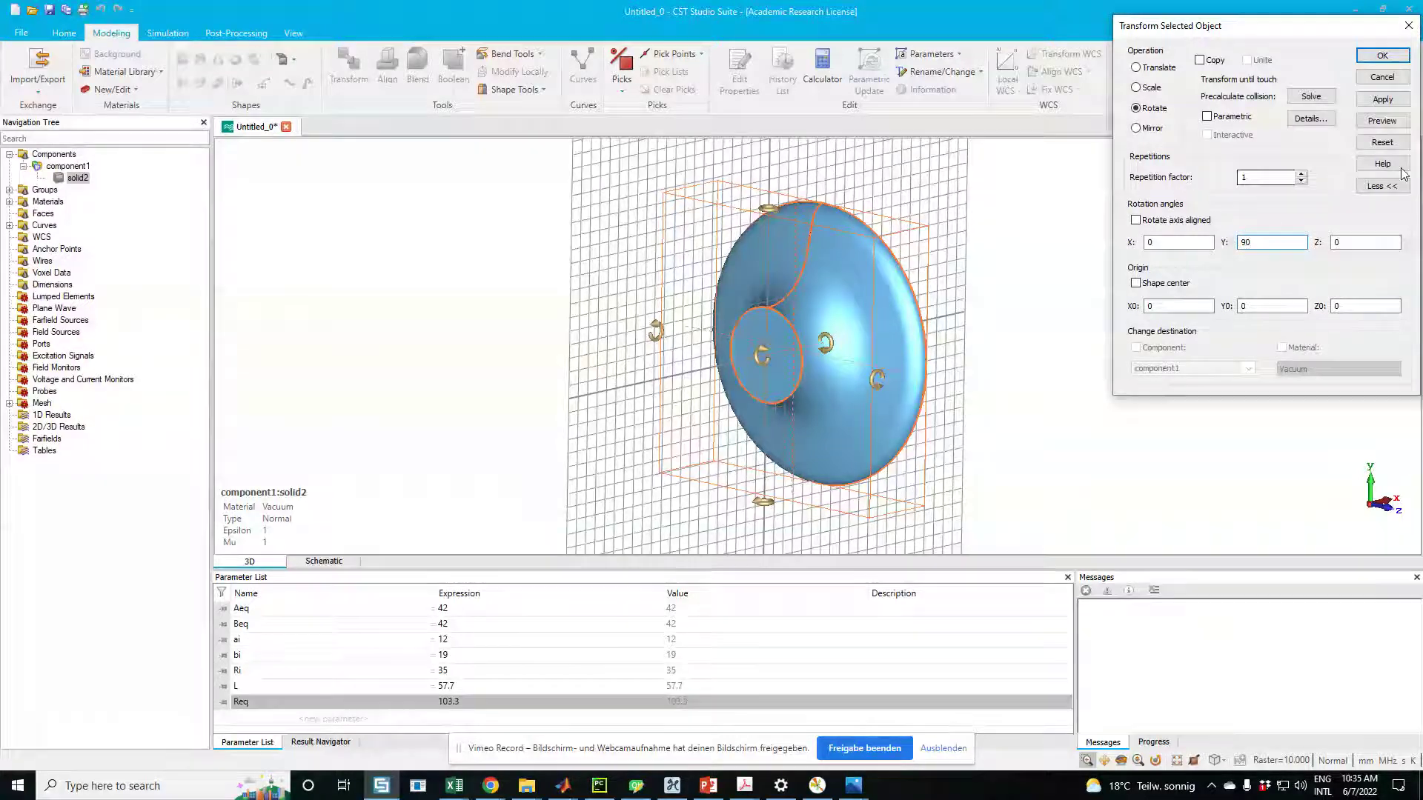
left_click(1381, 122)
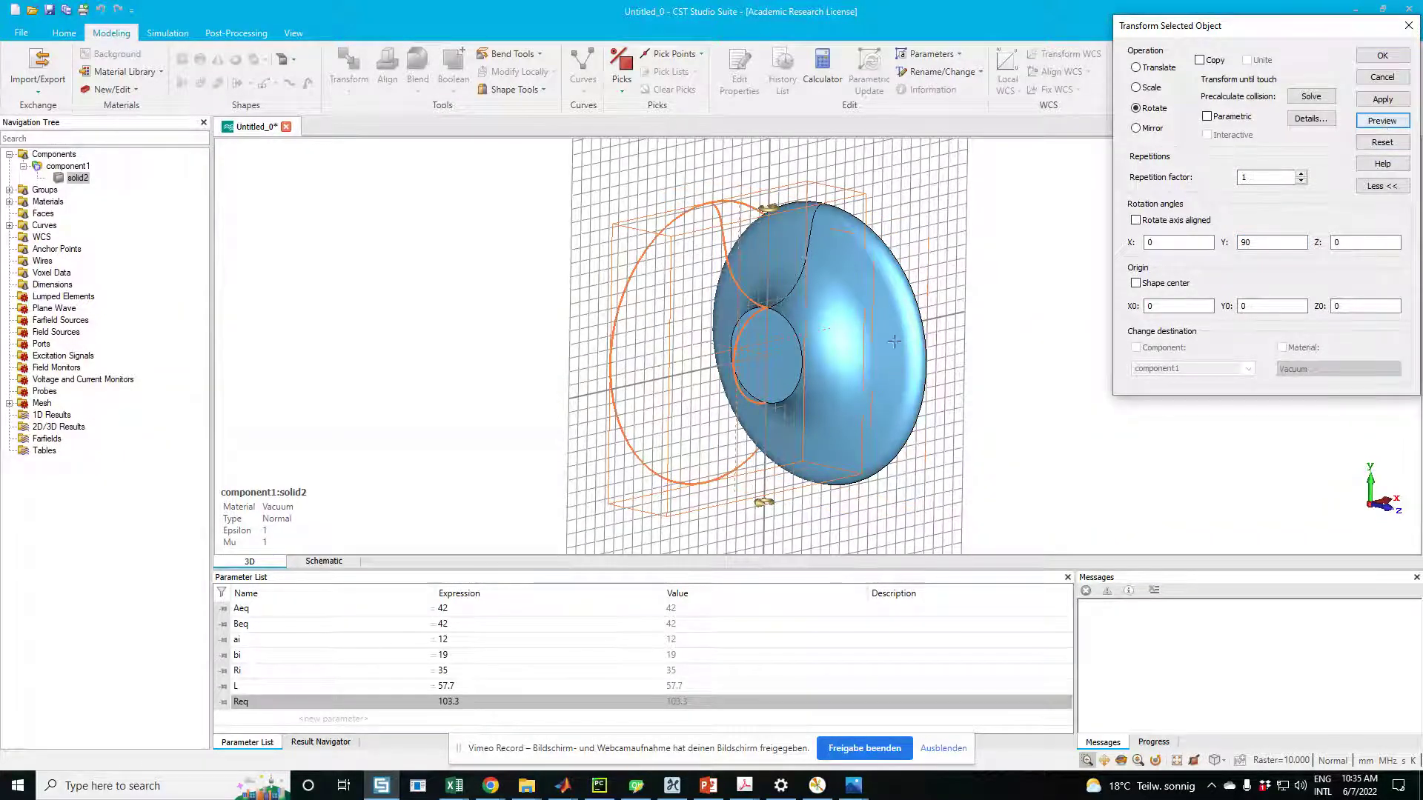
left_click_drag(1003, 295, 698, 314)
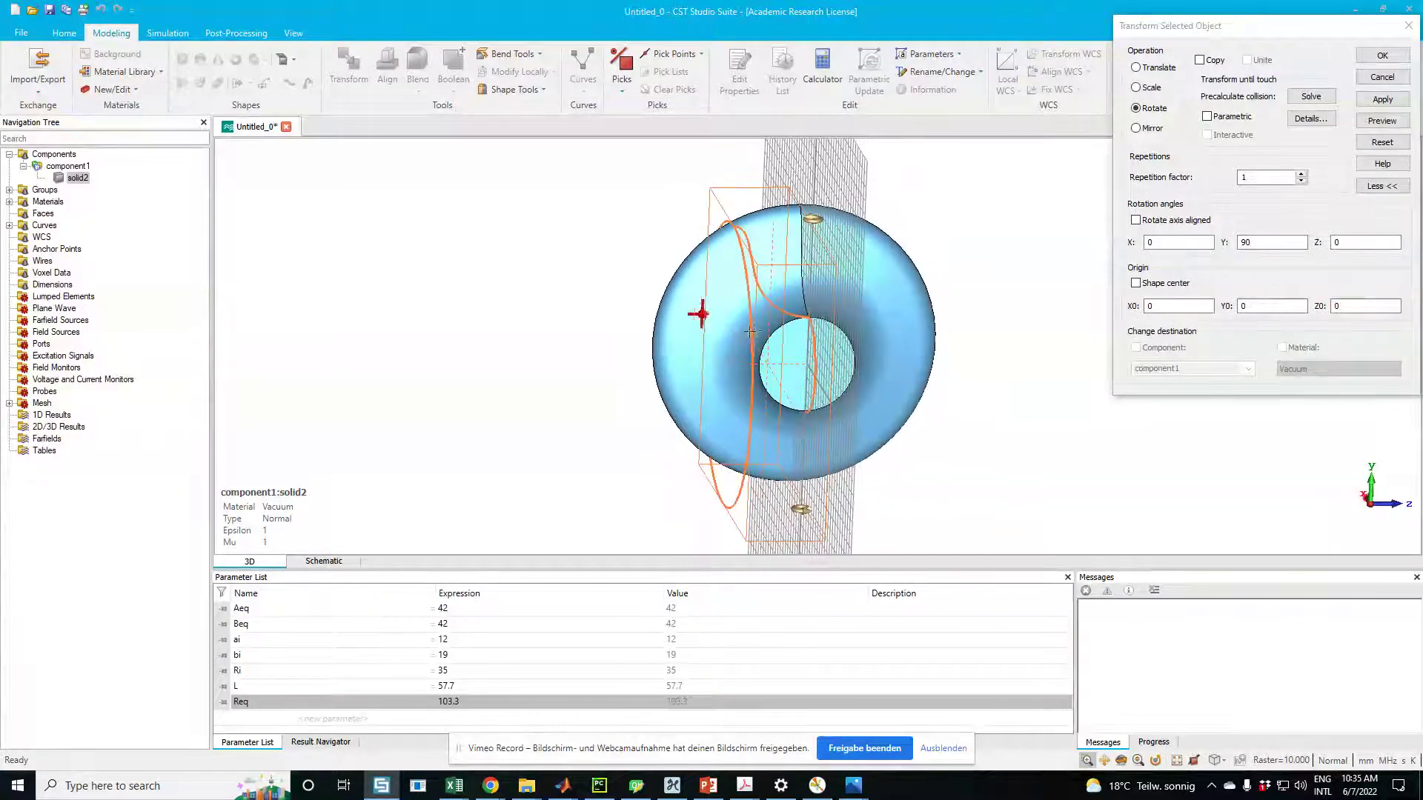
mouse_move(854, 321)
left_mouse_down()
mouse_move(884, 299)
mouse_move(849, 334)
mouse_move(741, 301)
left_mouse_up()
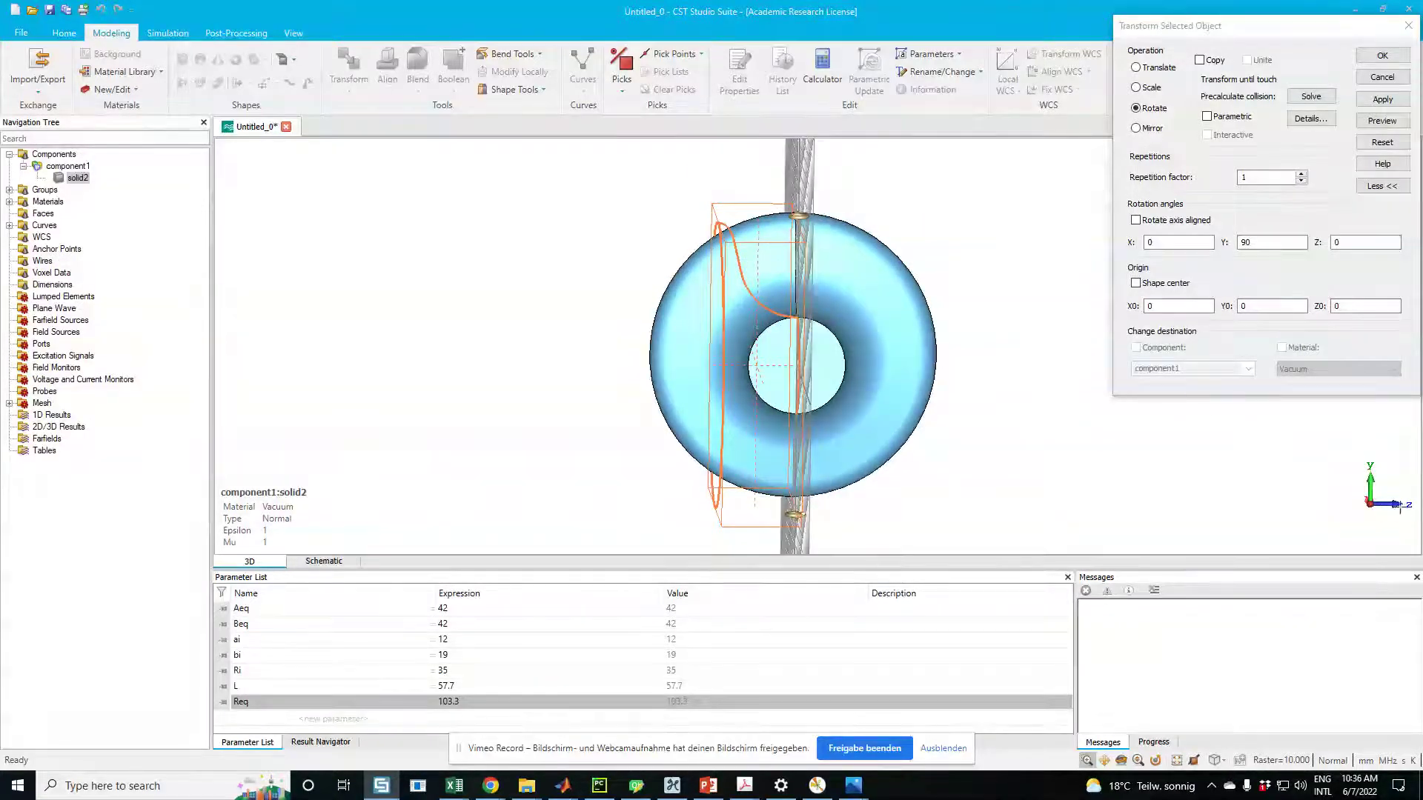
left_click_drag(882, 358, 886, 360)
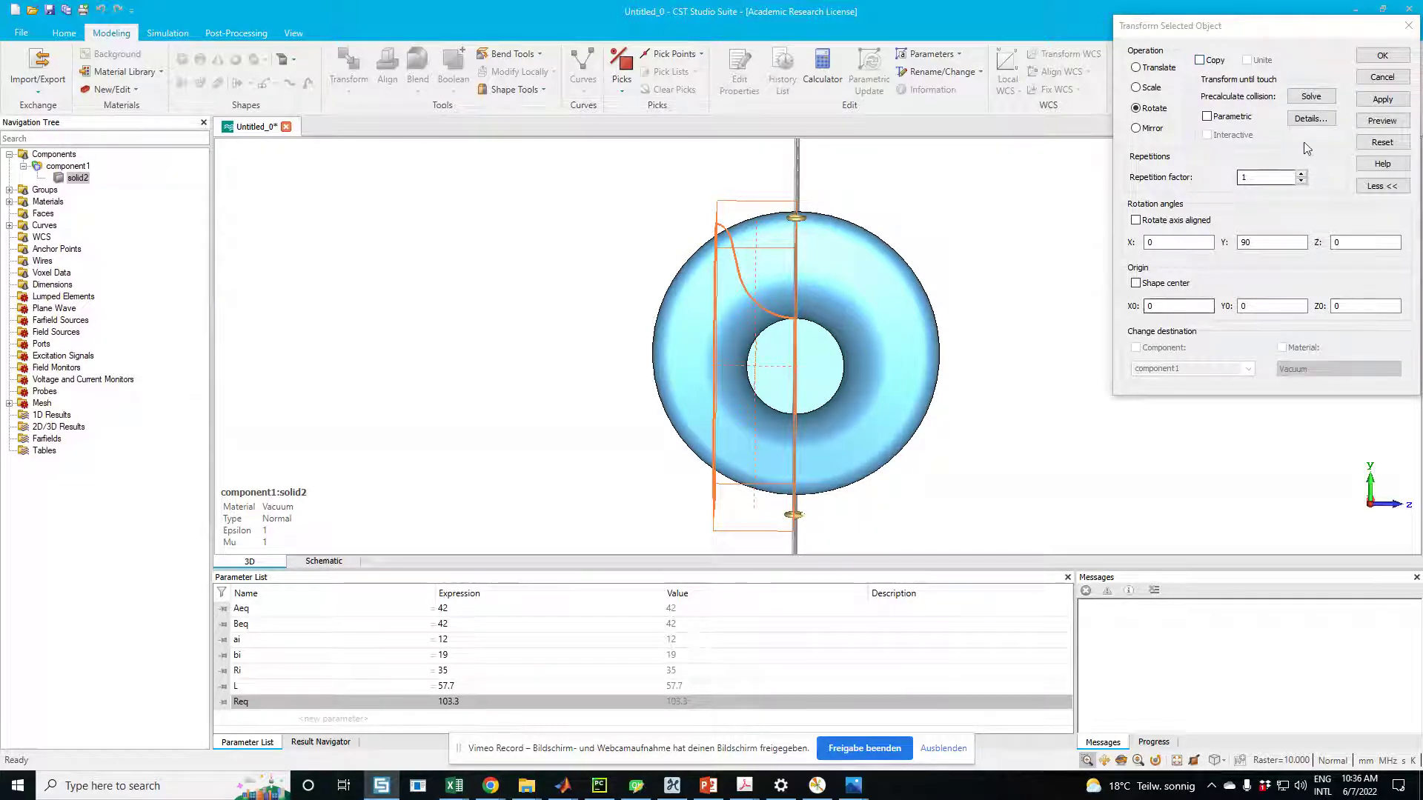
left_click(1383, 101)
Examine the rotated half cell's position relative to the z axis and the working plane from several angles.
mouse_move(692, 332)
left_mouse_down()
mouse_move(737, 330)
mouse_move(693, 327)
mouse_move(704, 337)
left_mouse_up()
left_click_drag(817, 331, 730, 335)
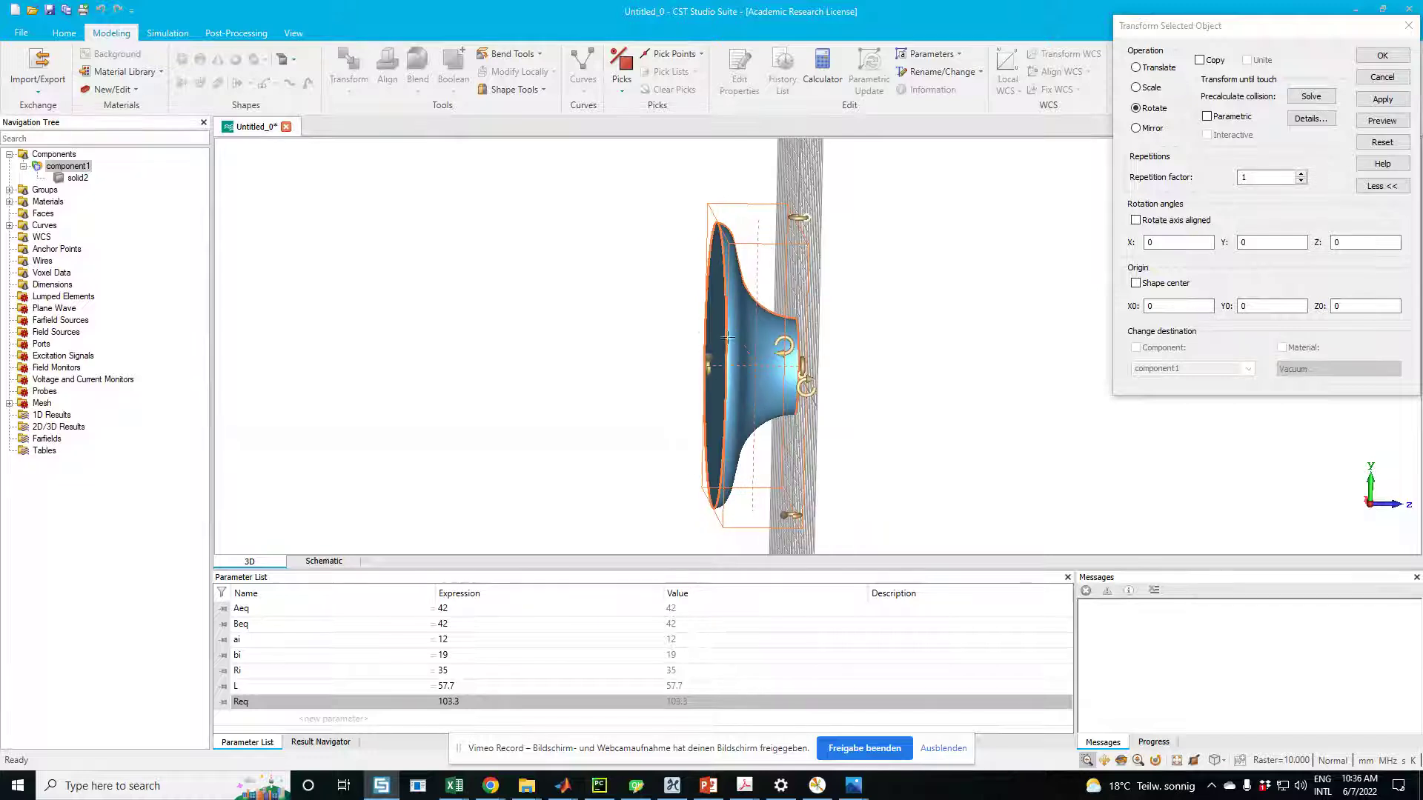
left_click_drag(841, 333, 728, 340)
left_click_drag(834, 329, 845, 361)
left_click_drag(780, 315, 781, 309)
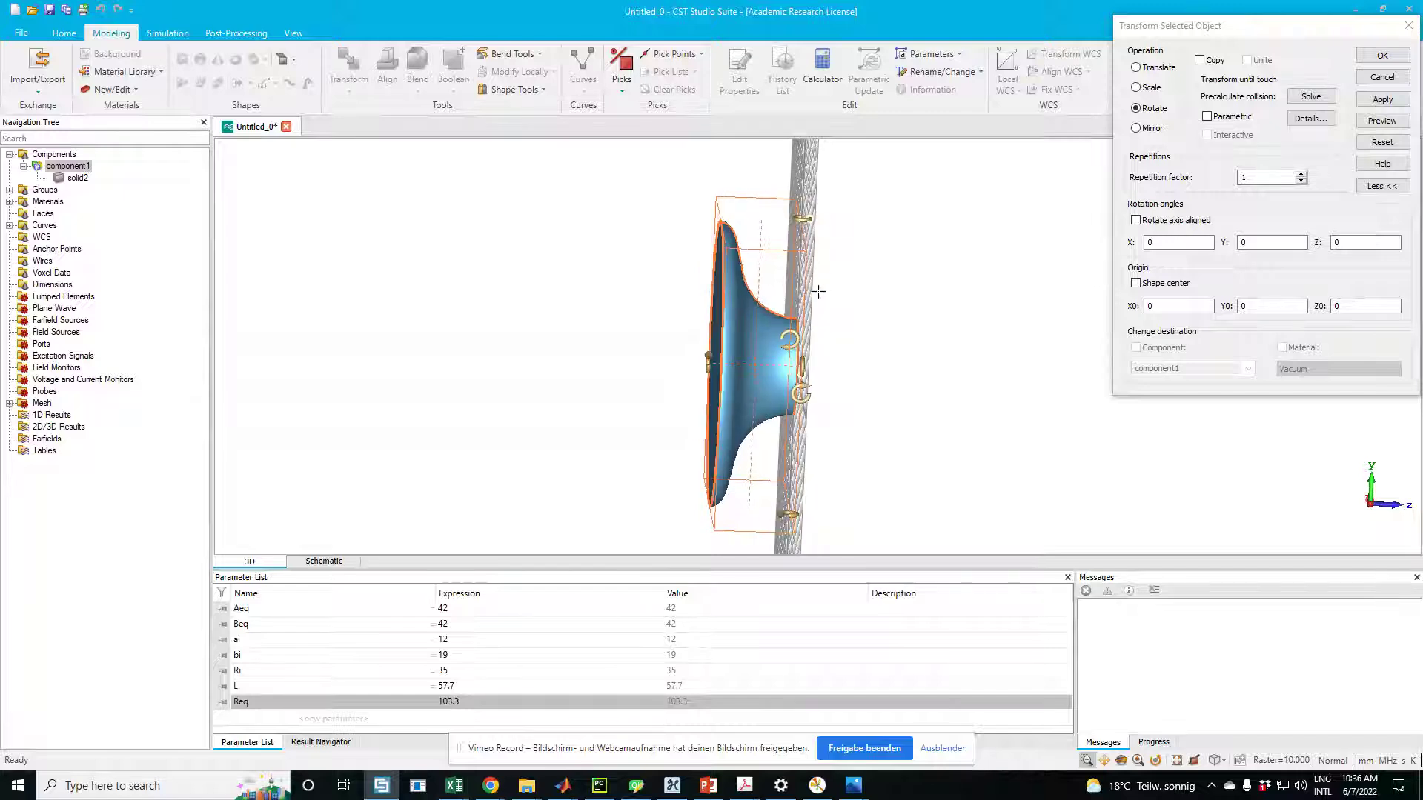
left_click_drag(813, 332, 828, 284)
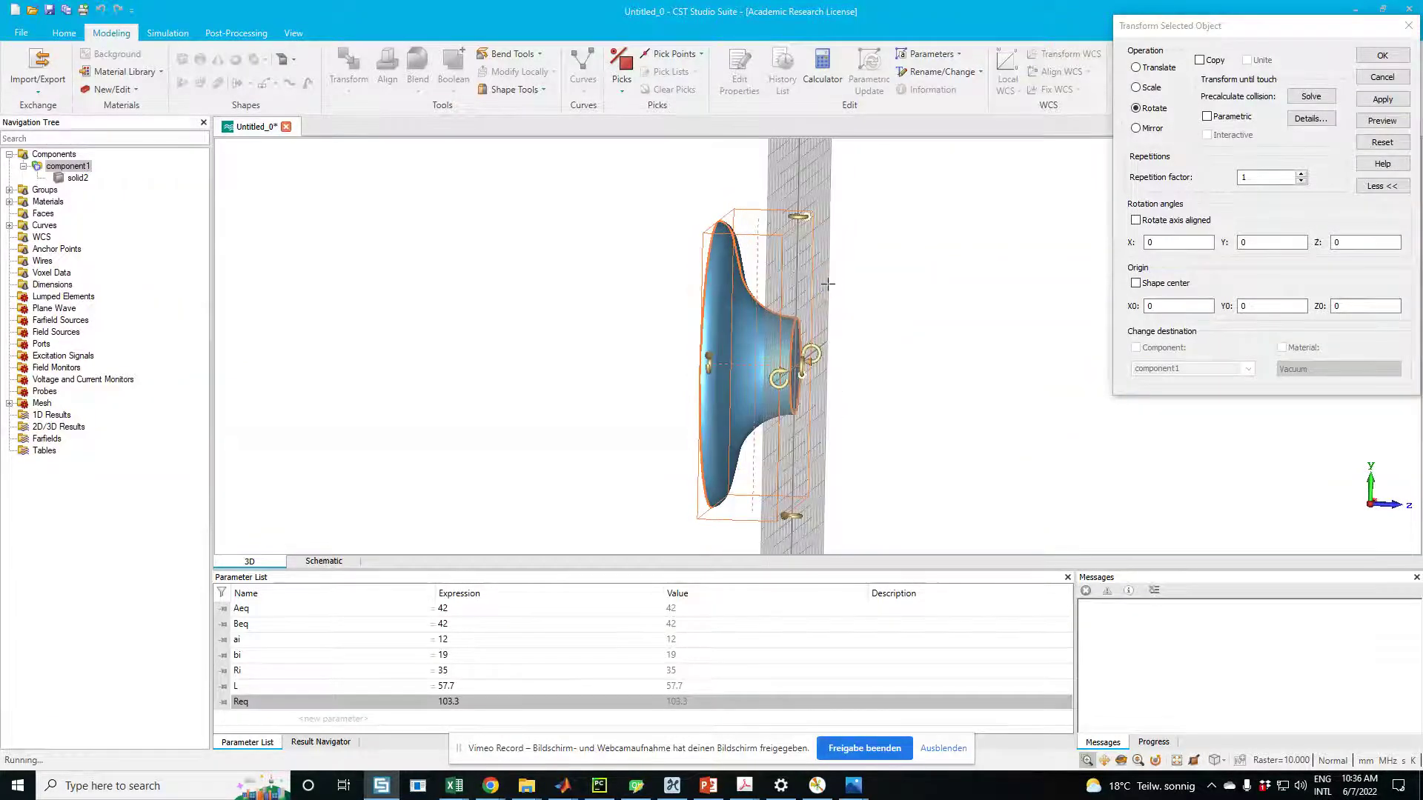
left_click_drag(718, 305, 790, 291)
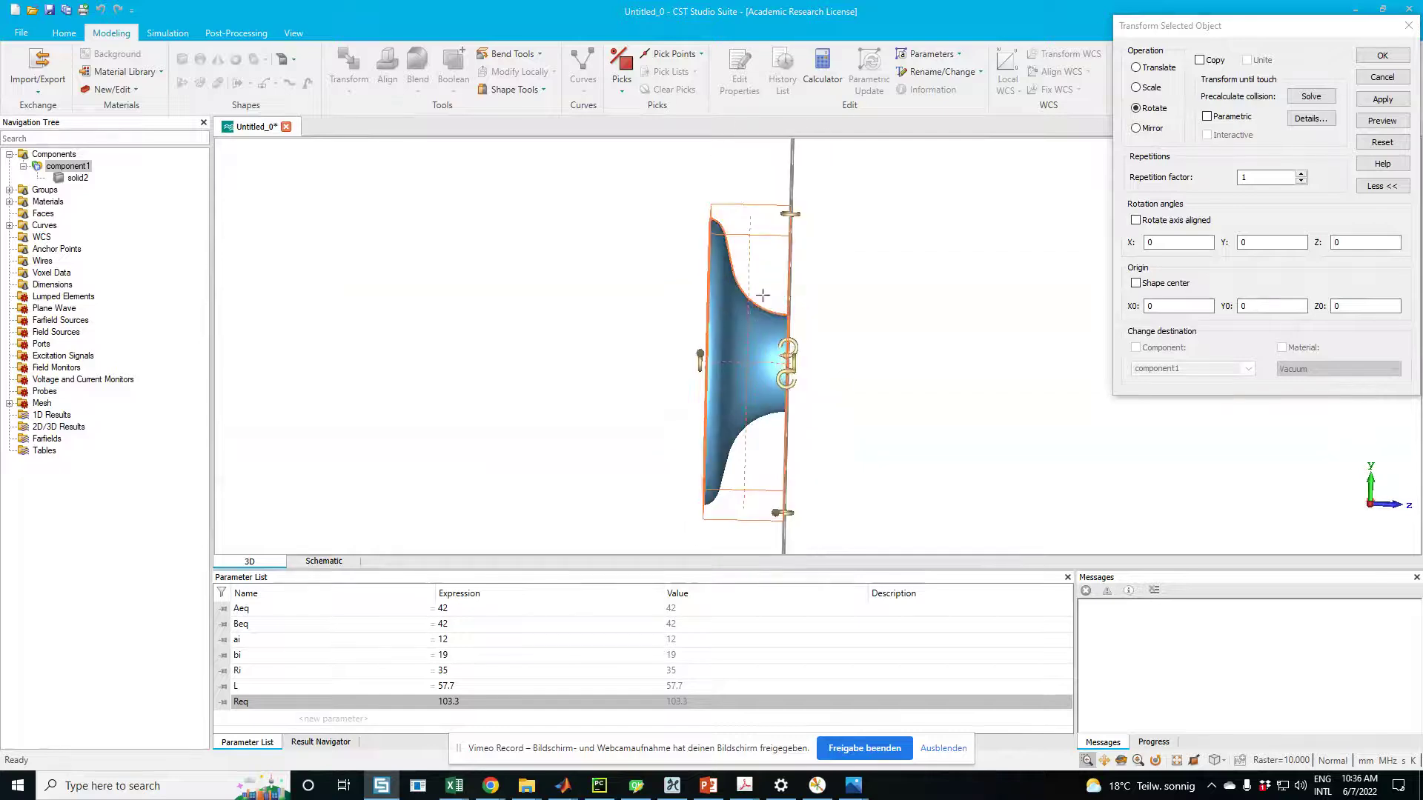
left_click_drag(792, 231, 786, 294)
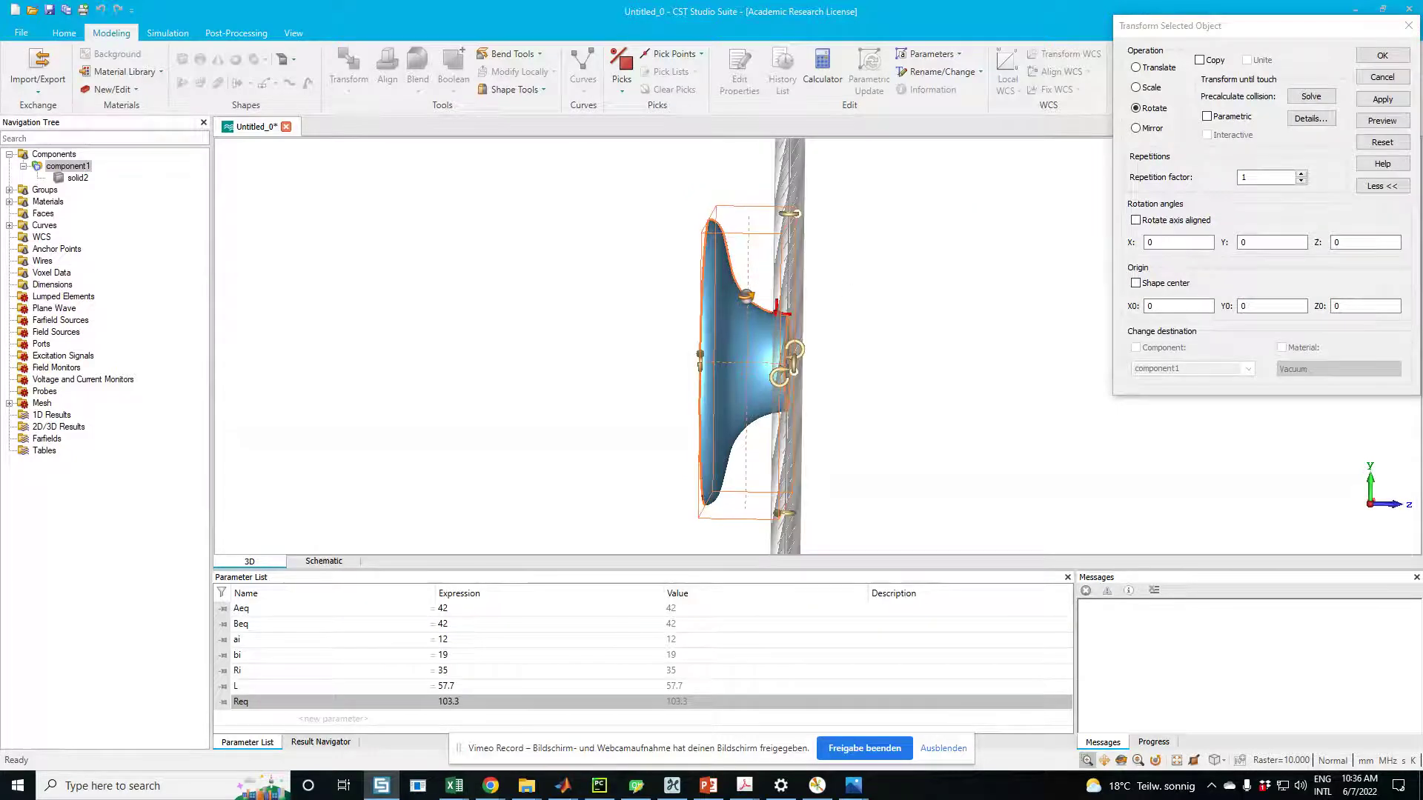
left_click_drag(776, 315, 913, 321)
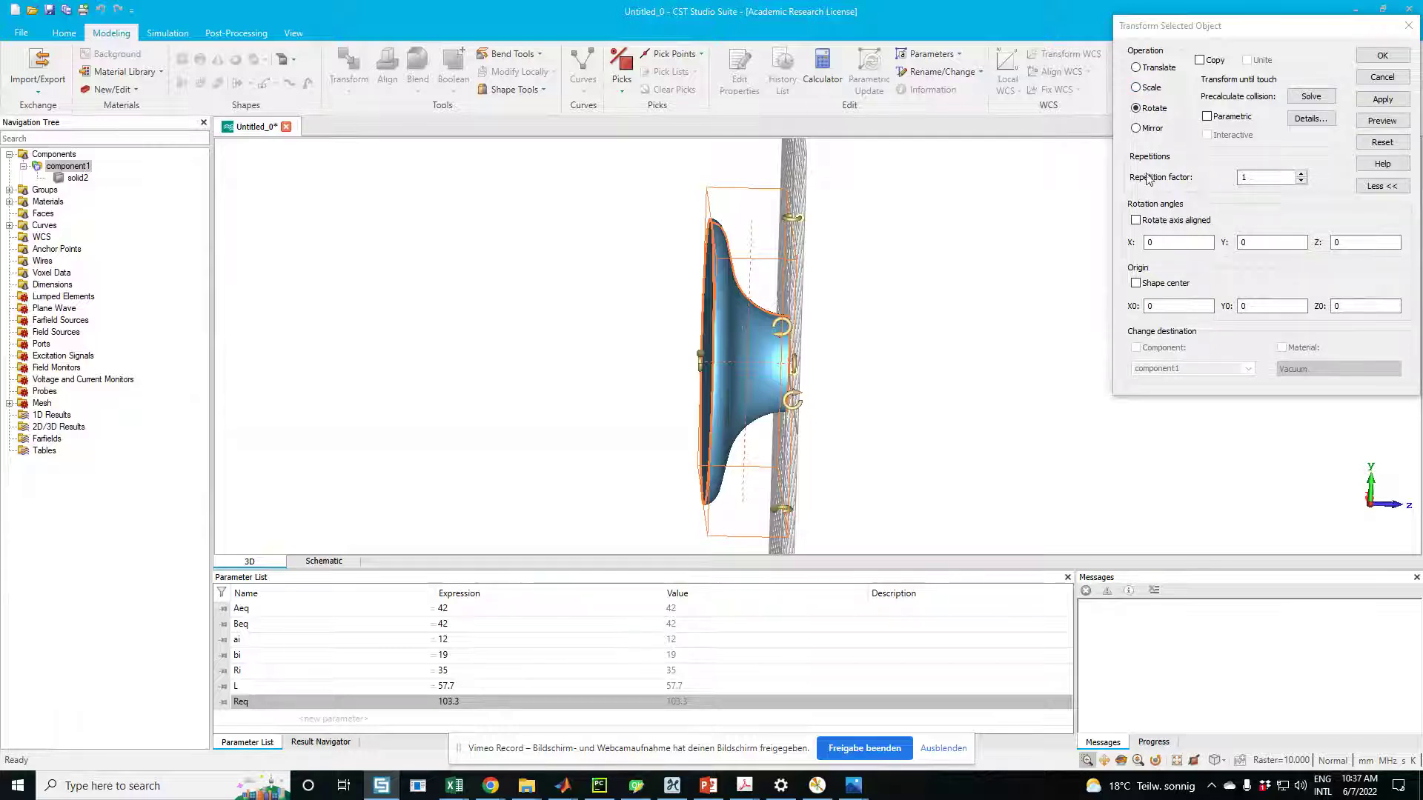
left_click_drag(820, 326, 793, 332)
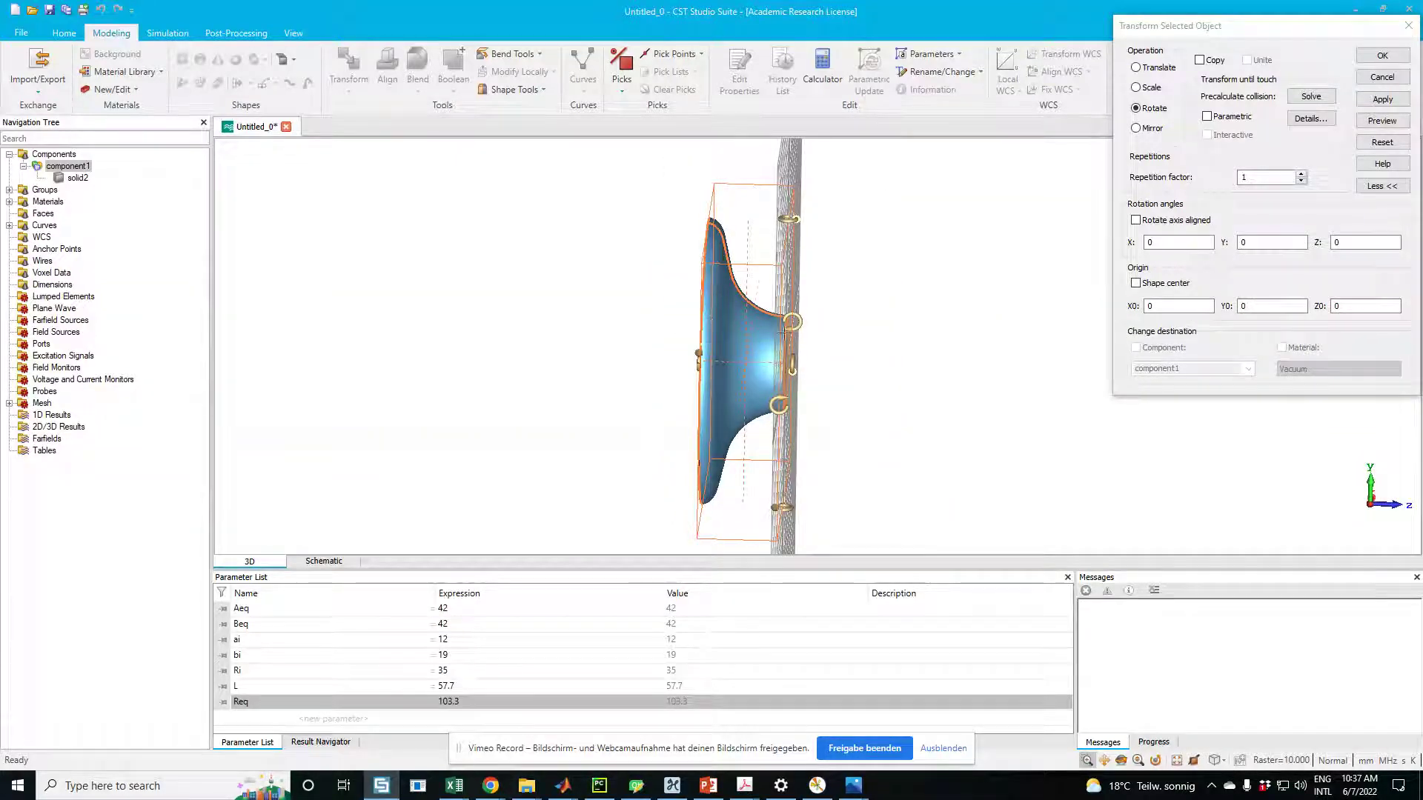
left_click_drag(785, 331, 772, 324)
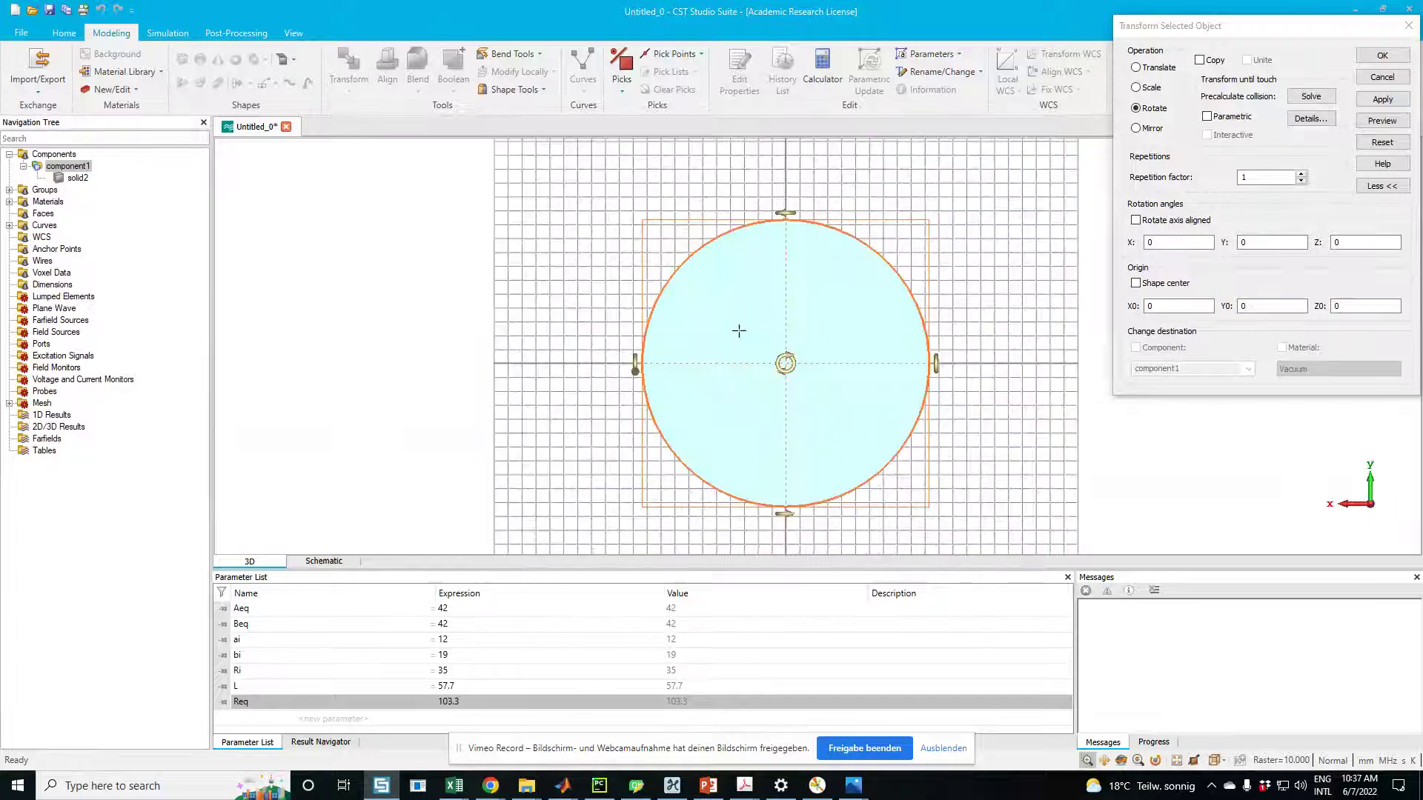
Show the half cell in profile with the standard Right view.
key("Left")
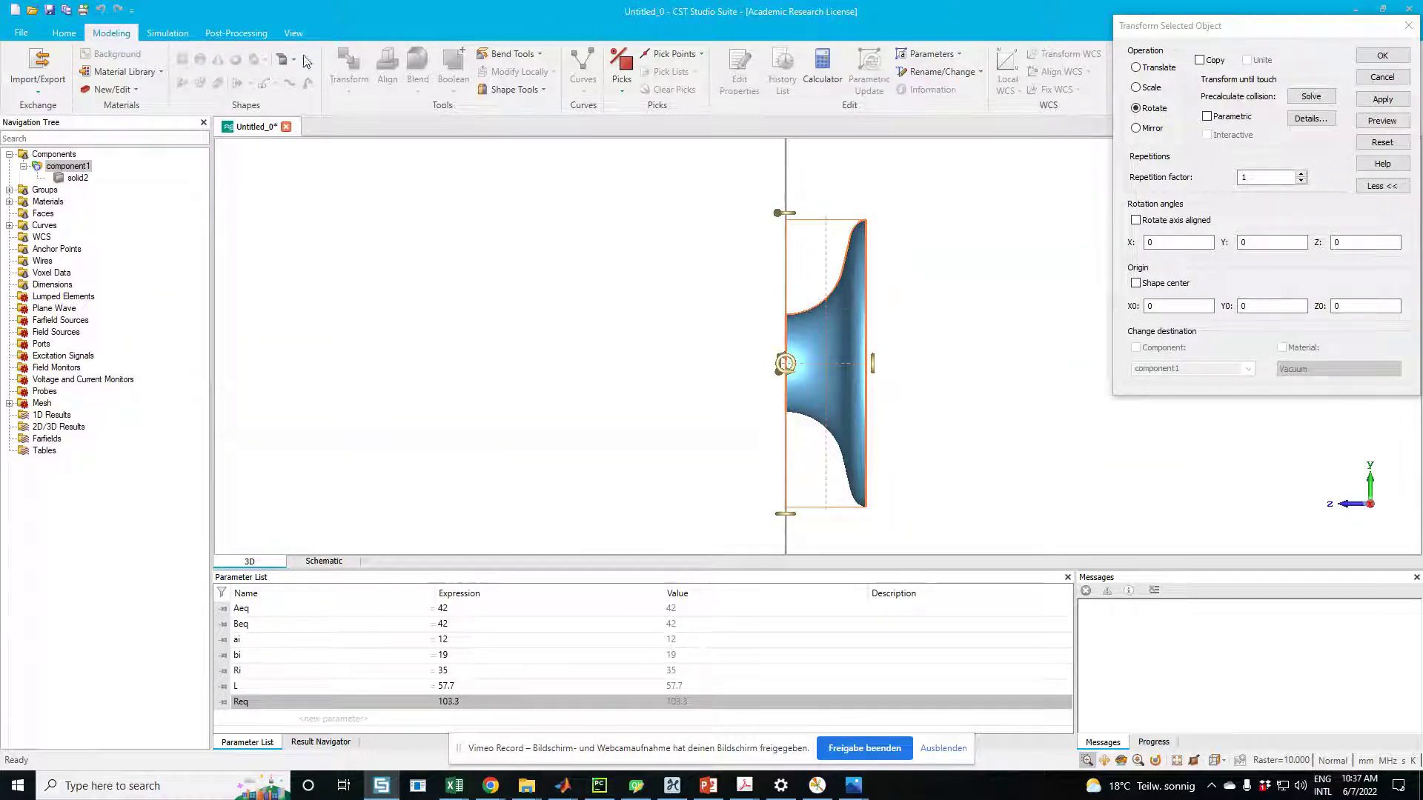
scroll(305, 61, "down", 3)
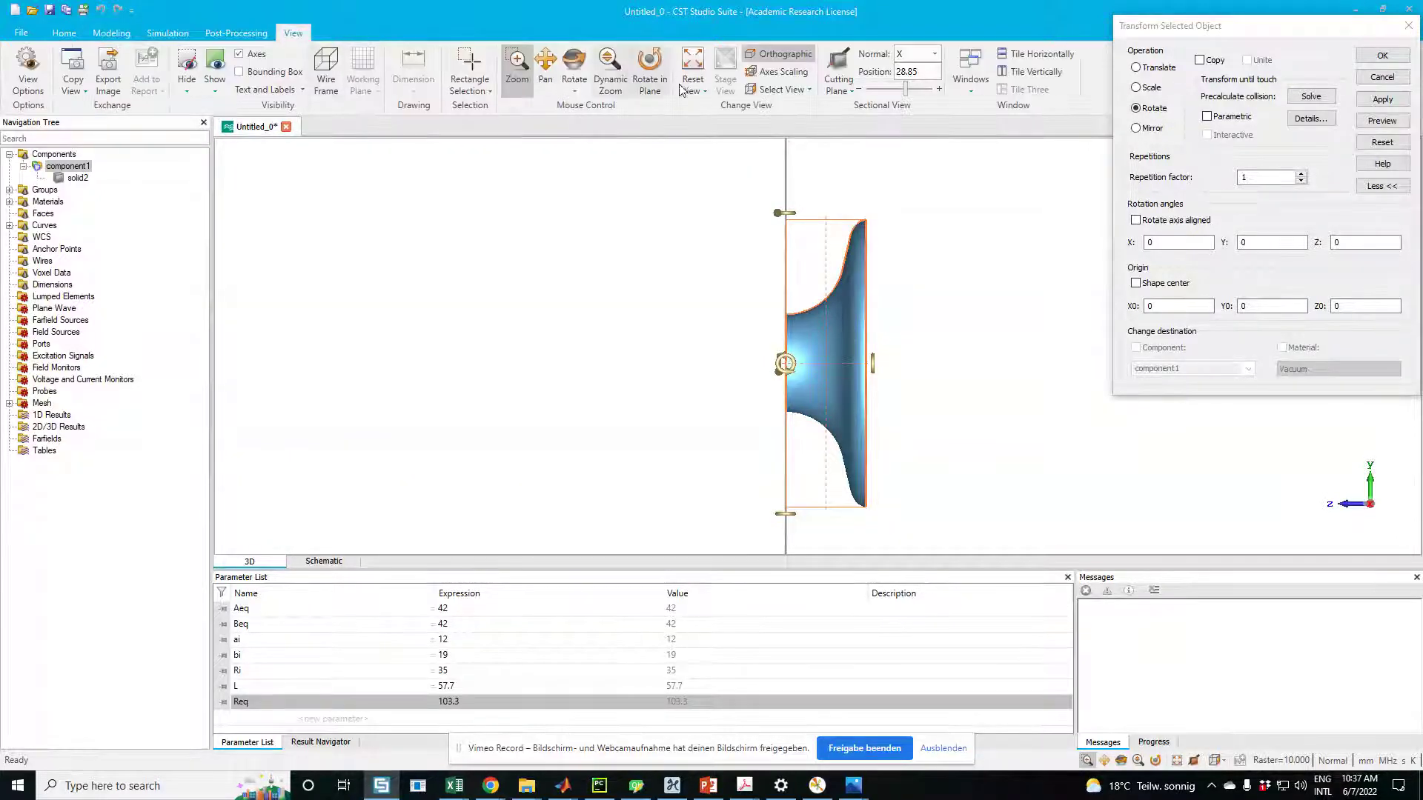
left_click(700, 92)
left_click(683, 93)
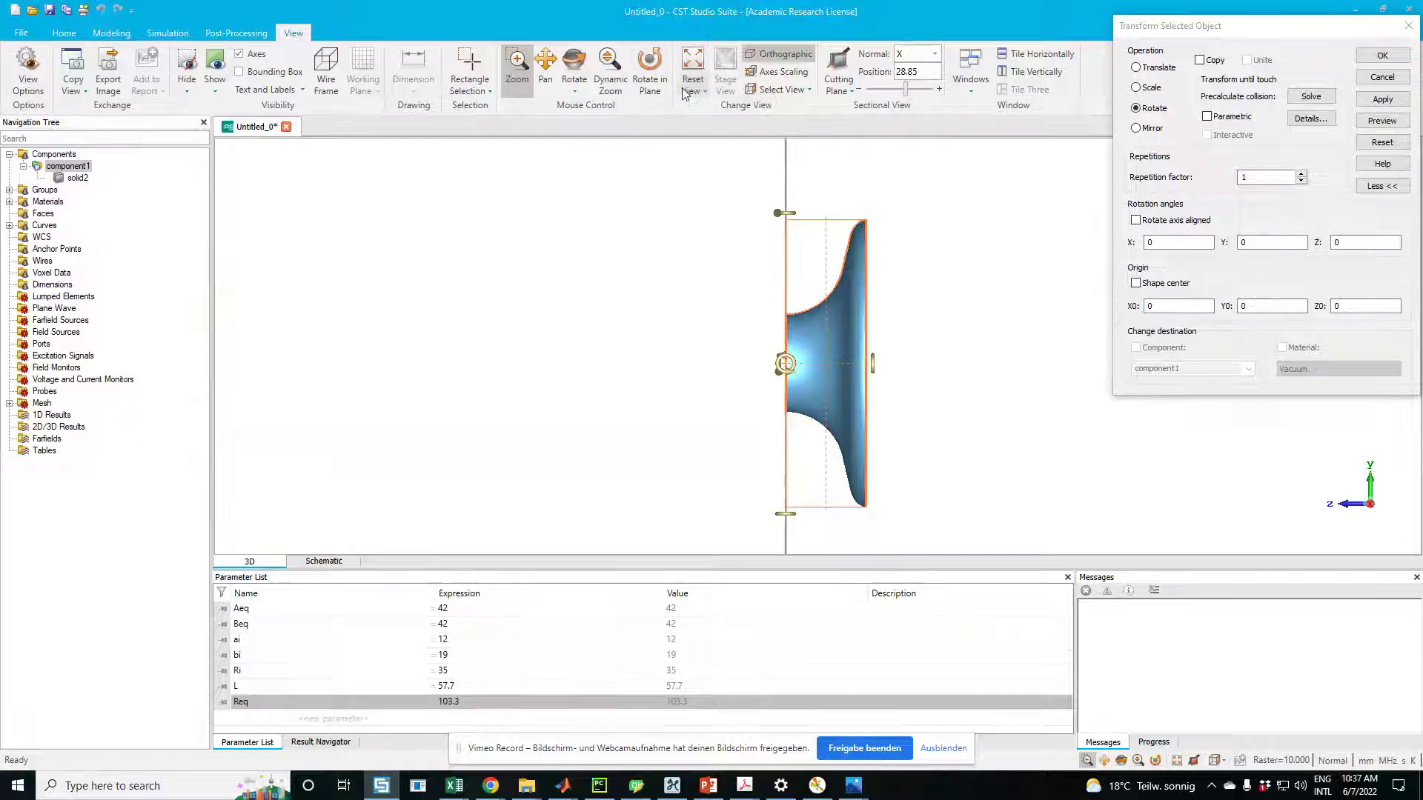
left_click(805, 90)
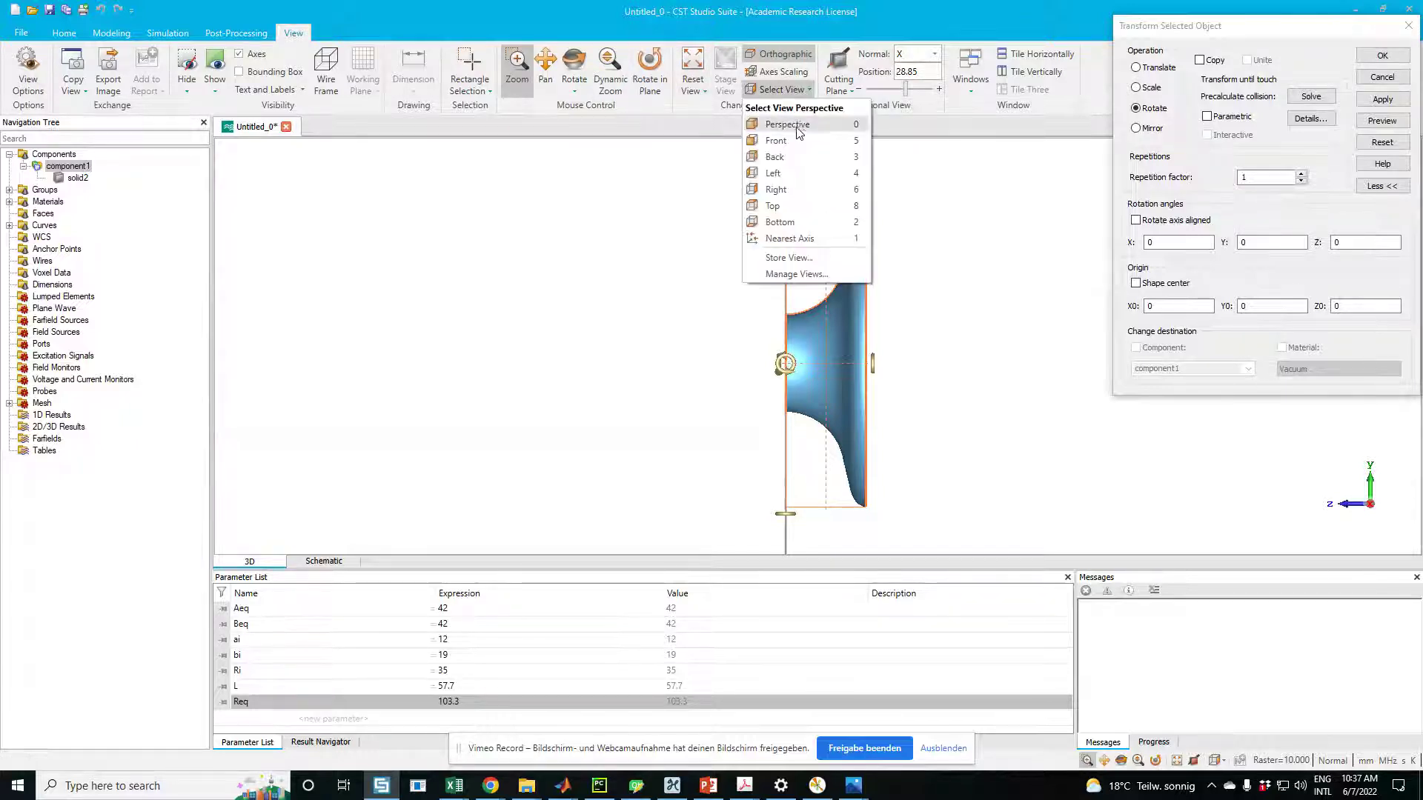
left_click(819, 190)
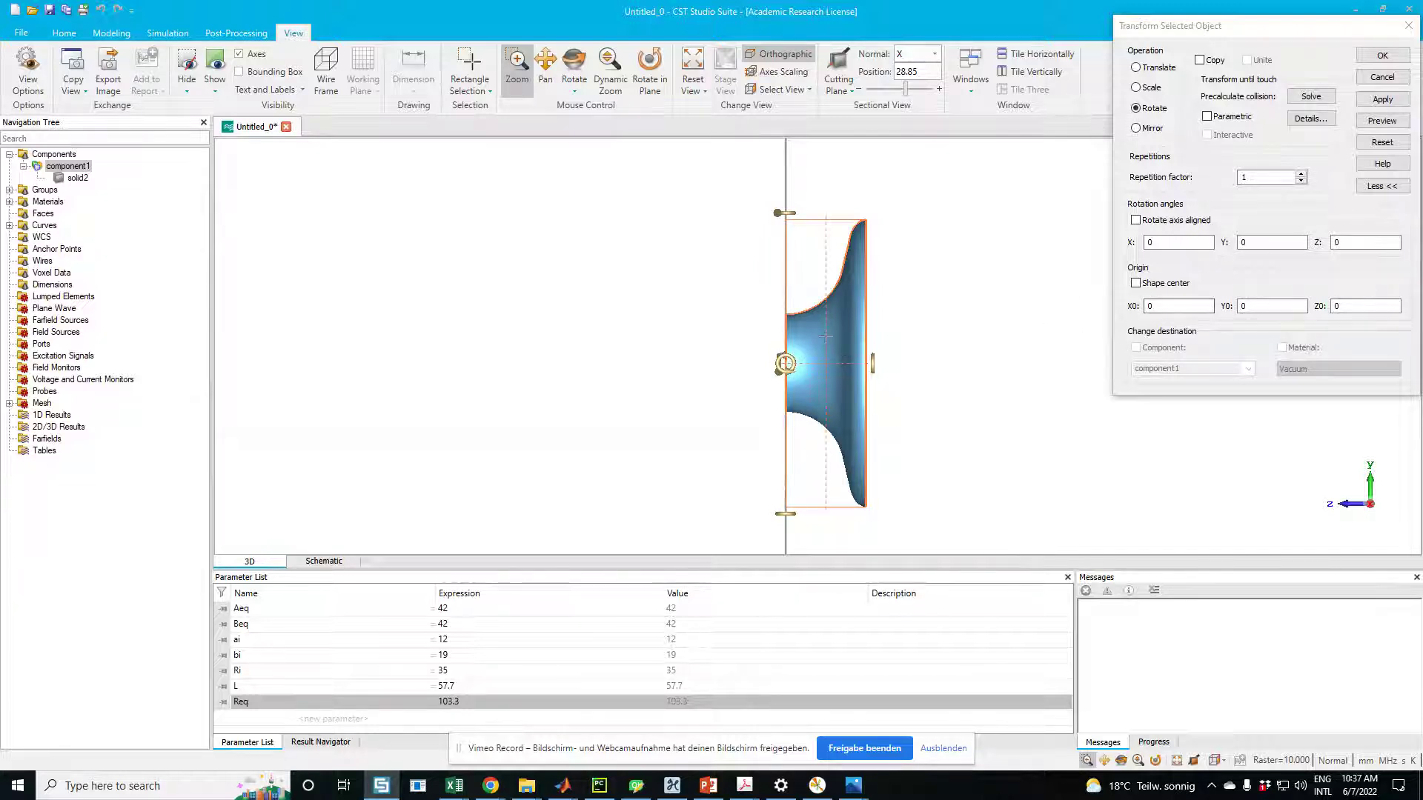
left_click(1350, 240)
type("L")
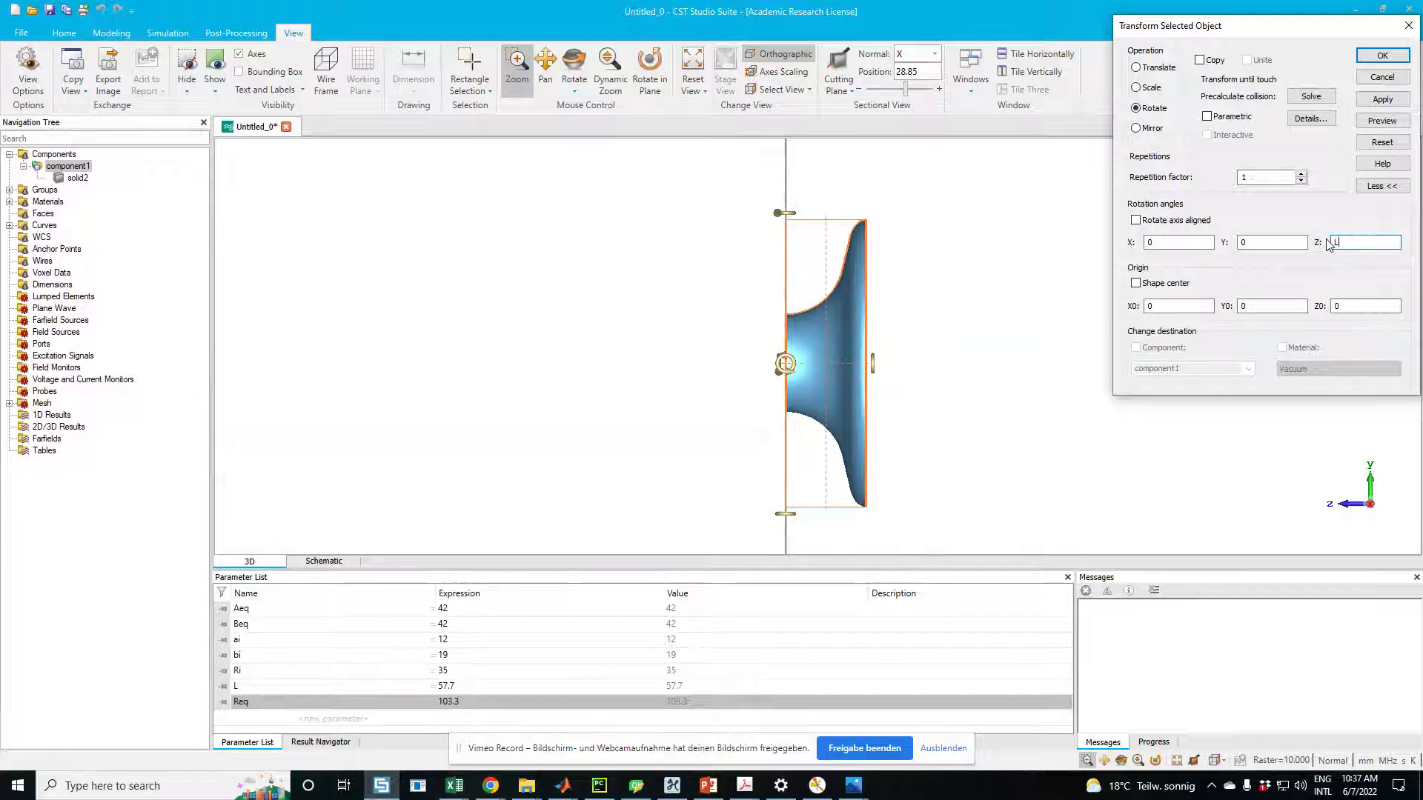
left_click(1376, 122)
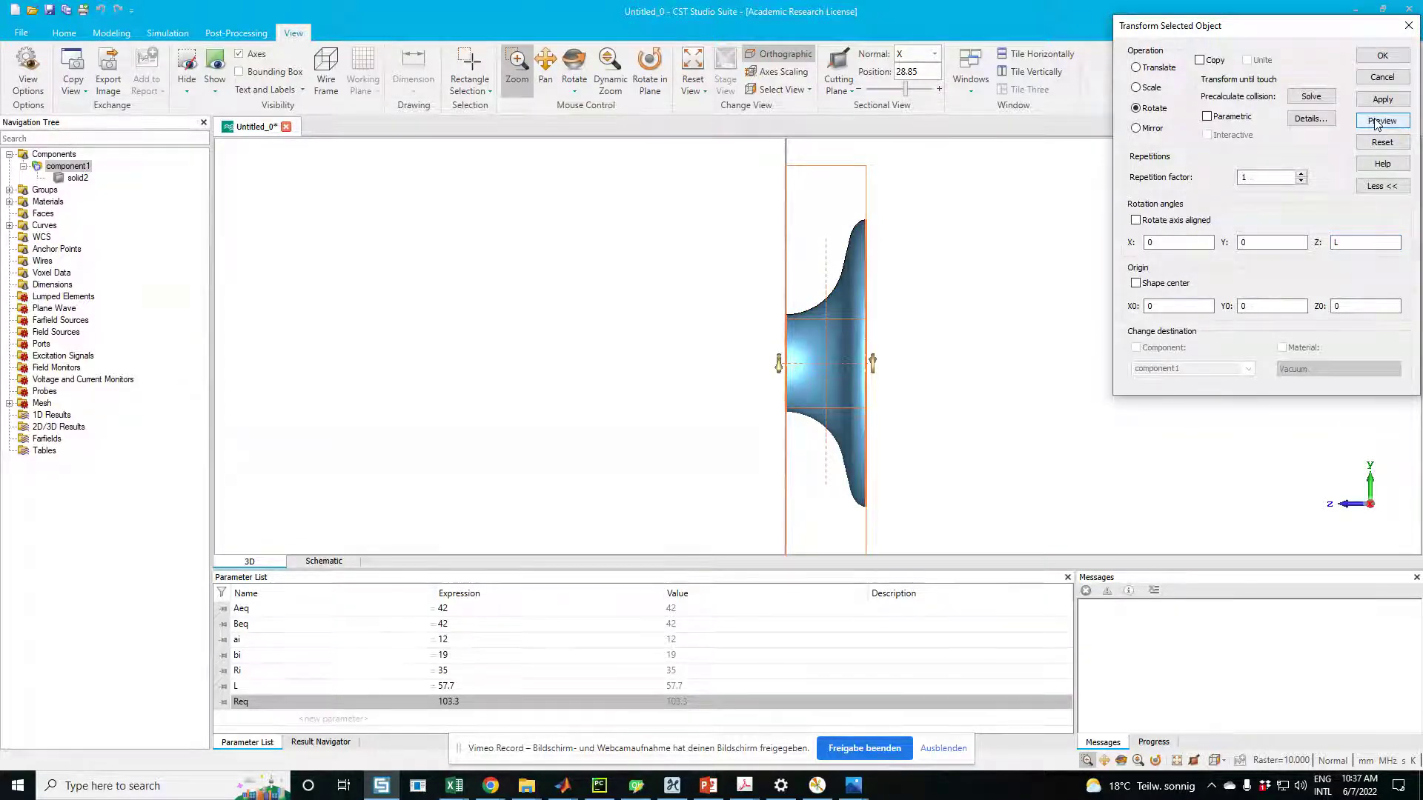
scroll(905, 354, "down", 2)
left_click_drag(927, 375, 911, 370)
key("Tab")
key("Tab")
key("Tab")
key("Tab")
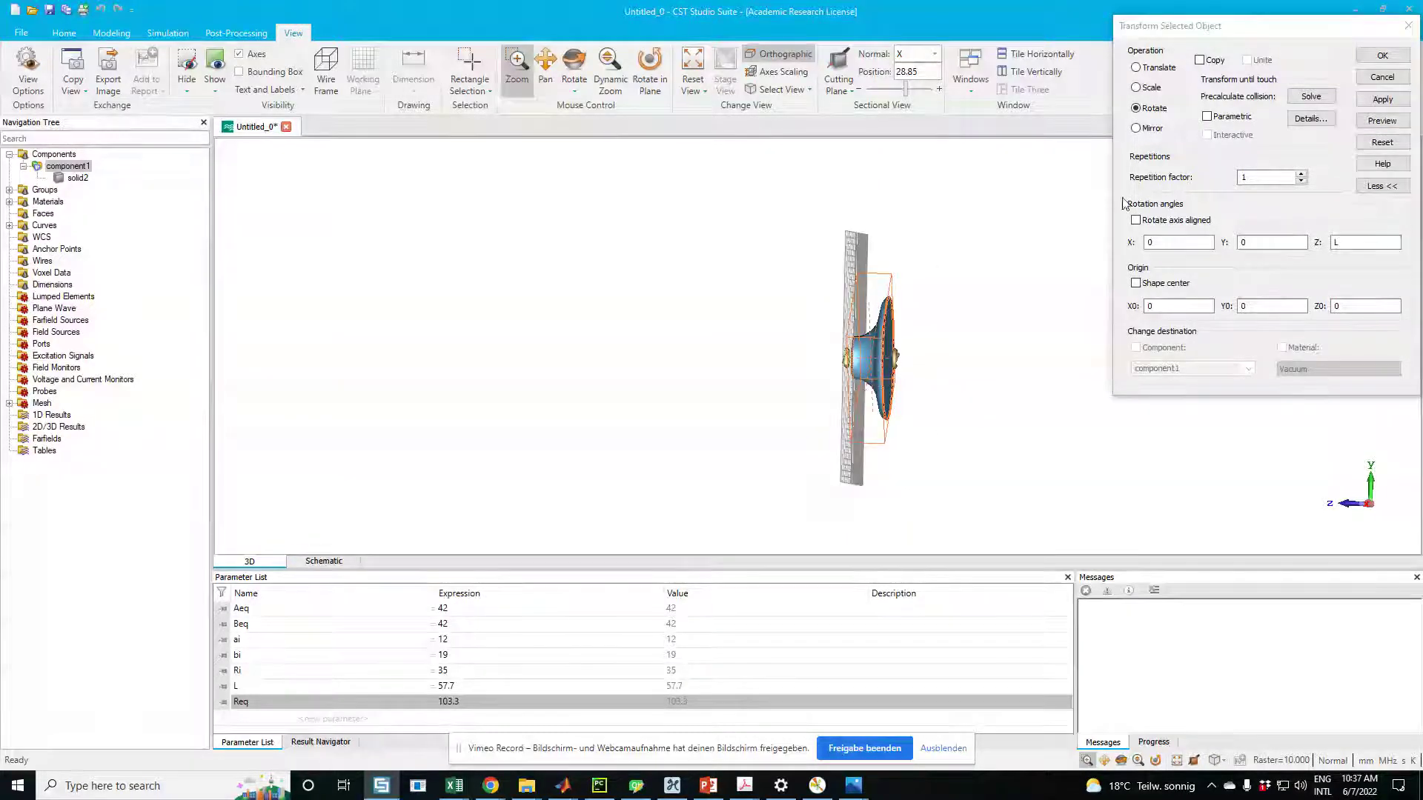
key("space")
Translate the half cell by the parameter L along Z, previewing the shift before applying it.
left_click(1136, 67)
double_click(1348, 241)
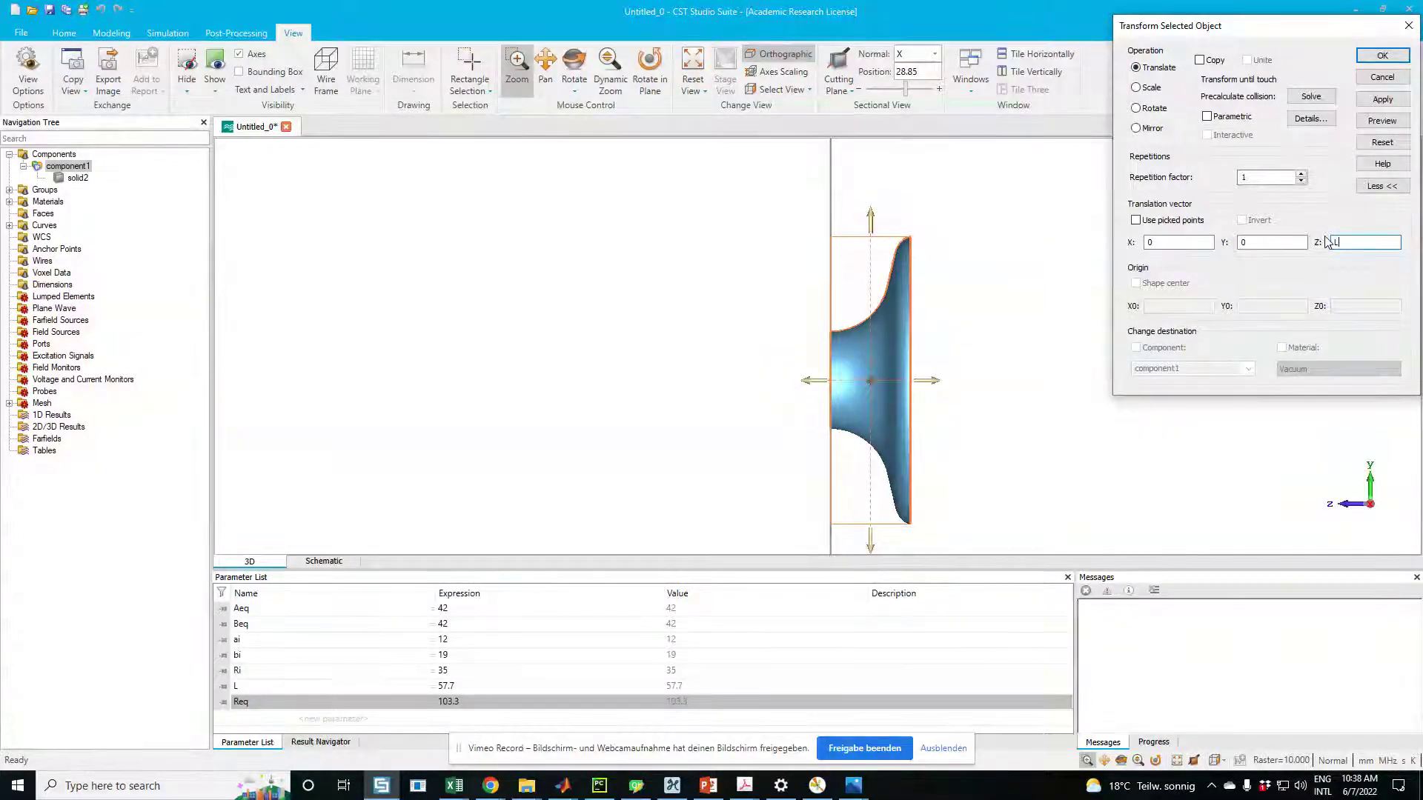
left_click(1380, 121)
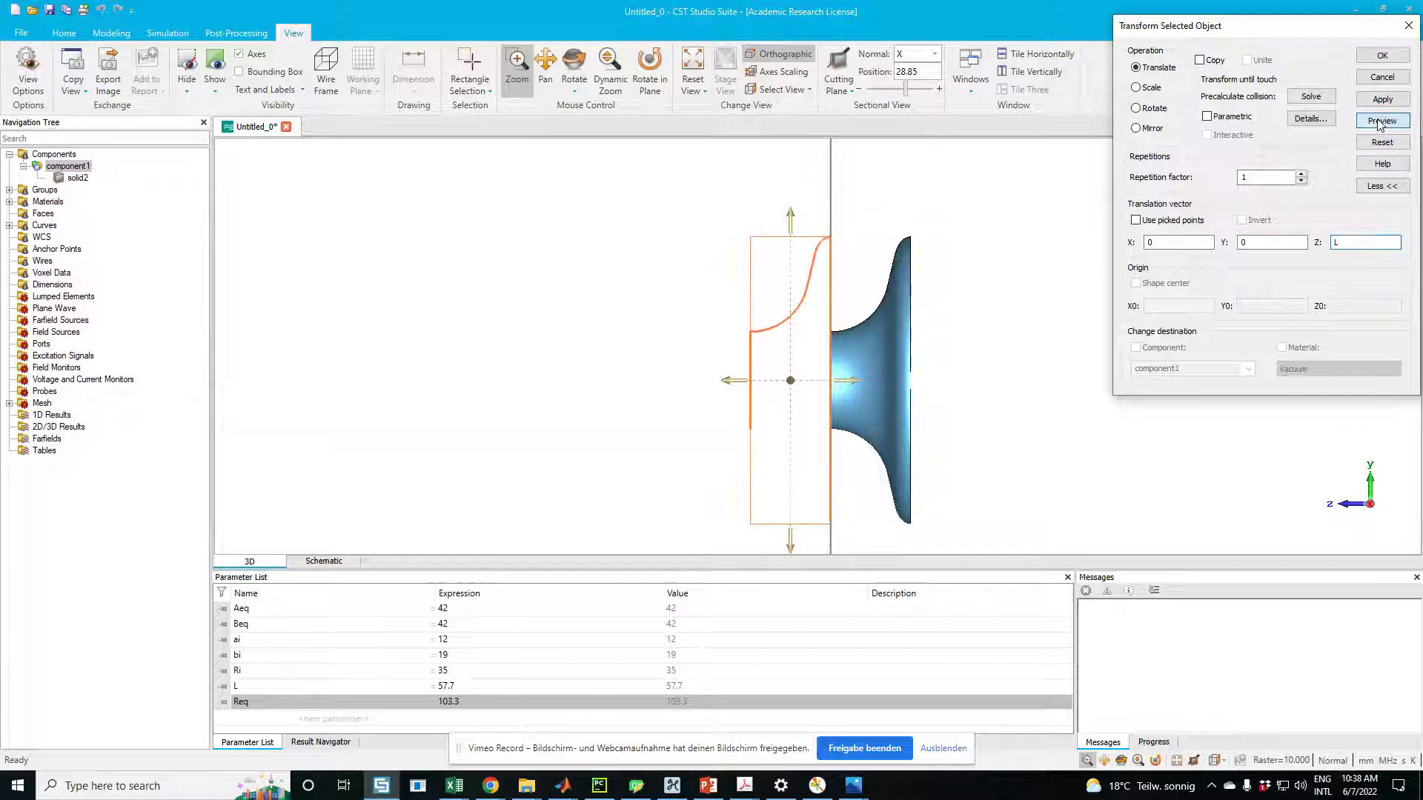
left_click(1345, 243)
double_click(1345, 243)
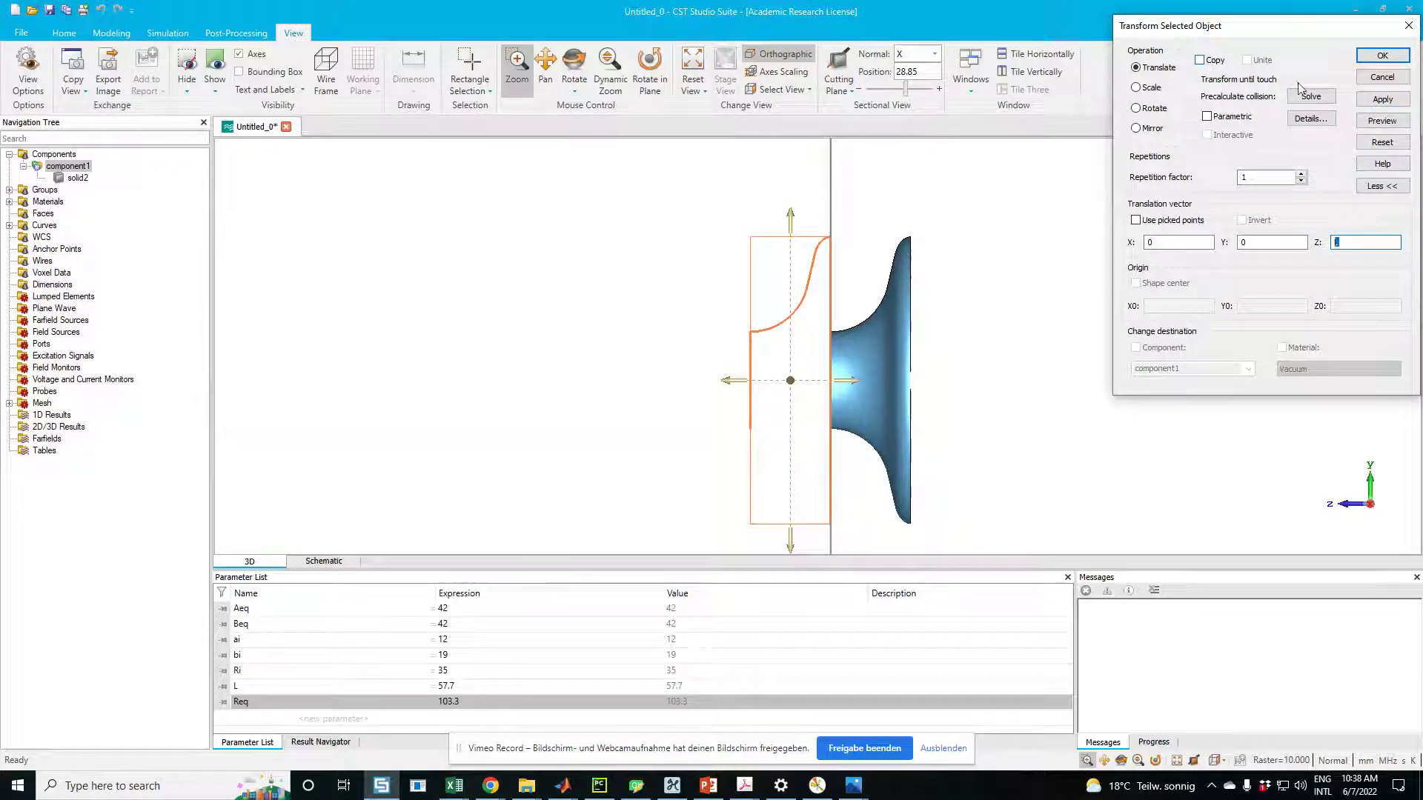
left_click(1382, 100)
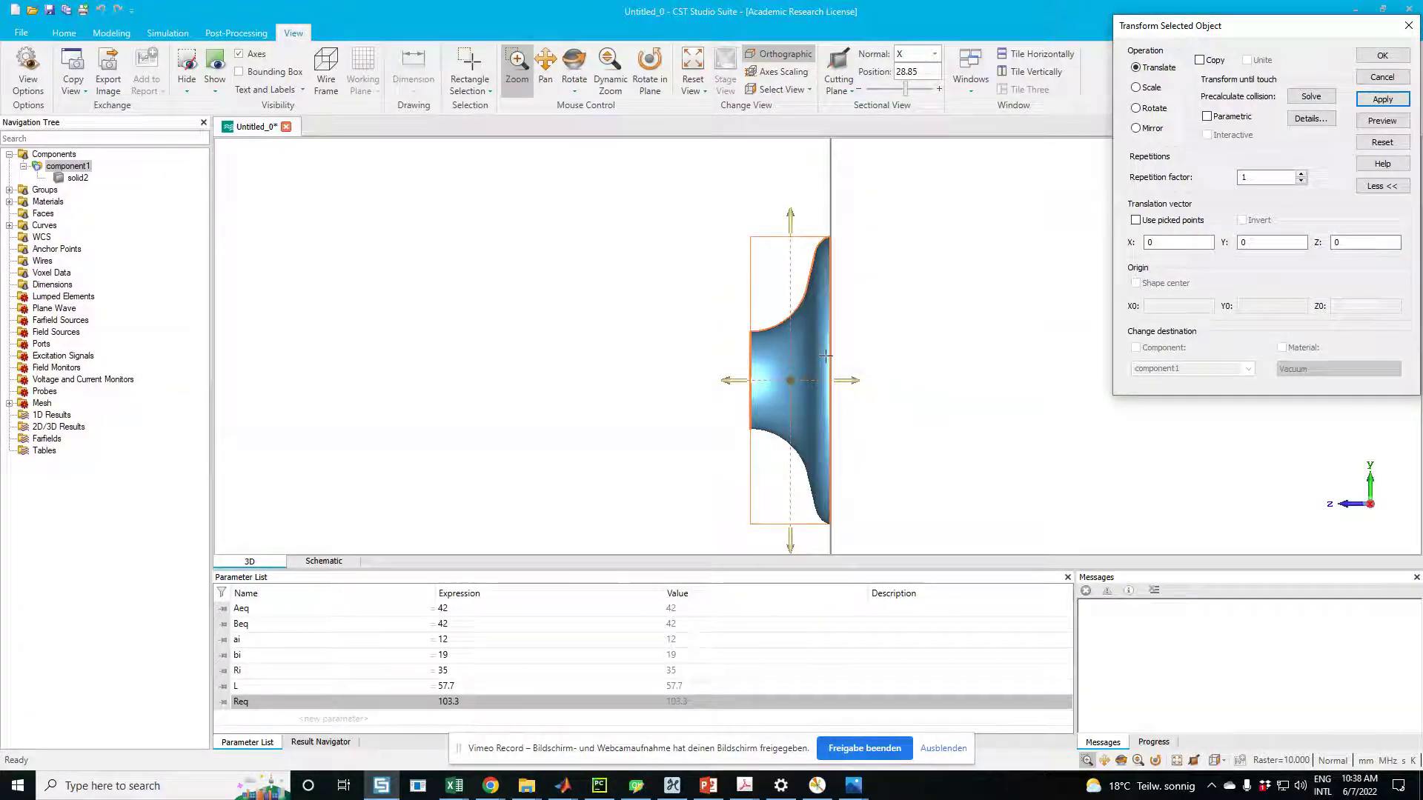
Mirror a copy of the half cell with the mirror plane normal set to 90 in Z and its origin at 0,0,0.
left_click(1136, 129)
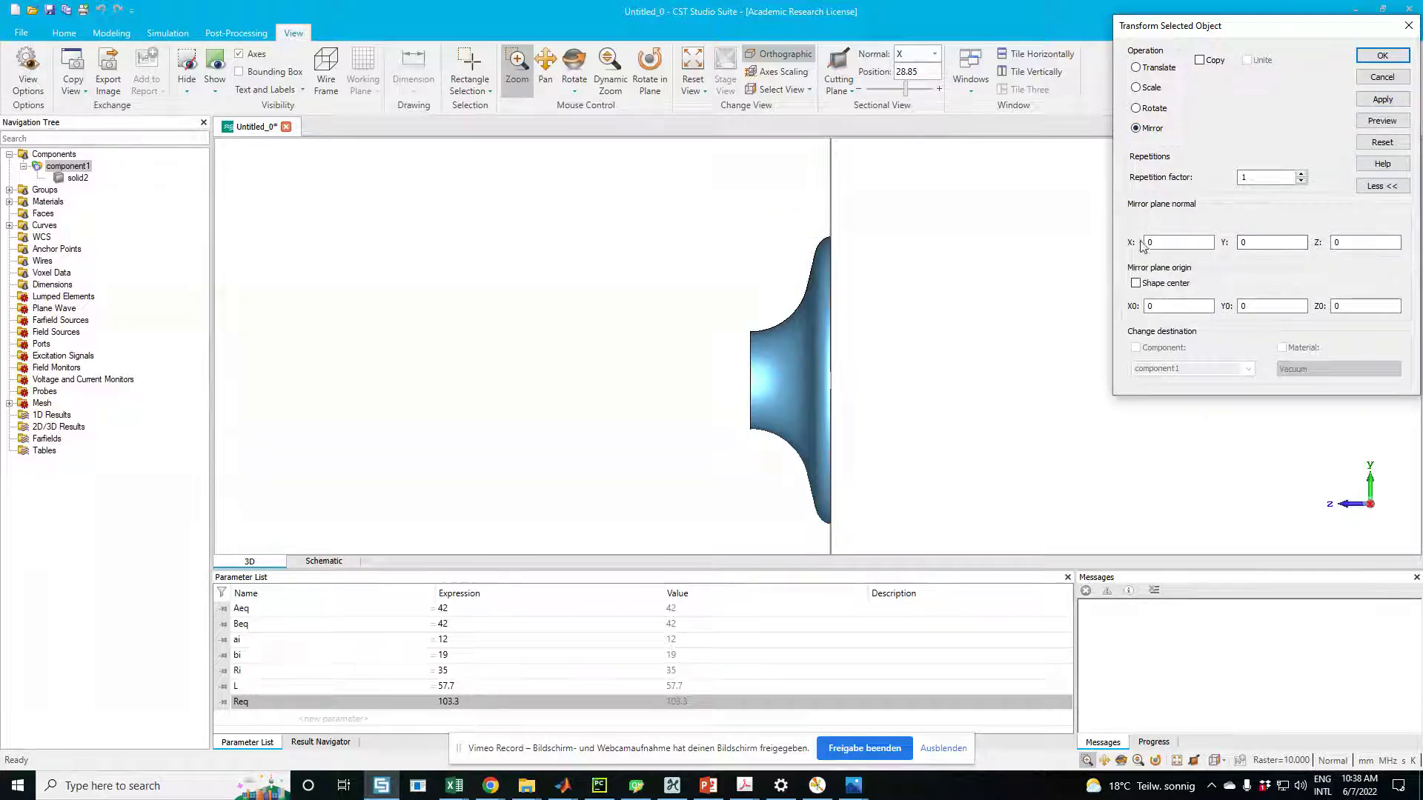
left_click(1339, 243)
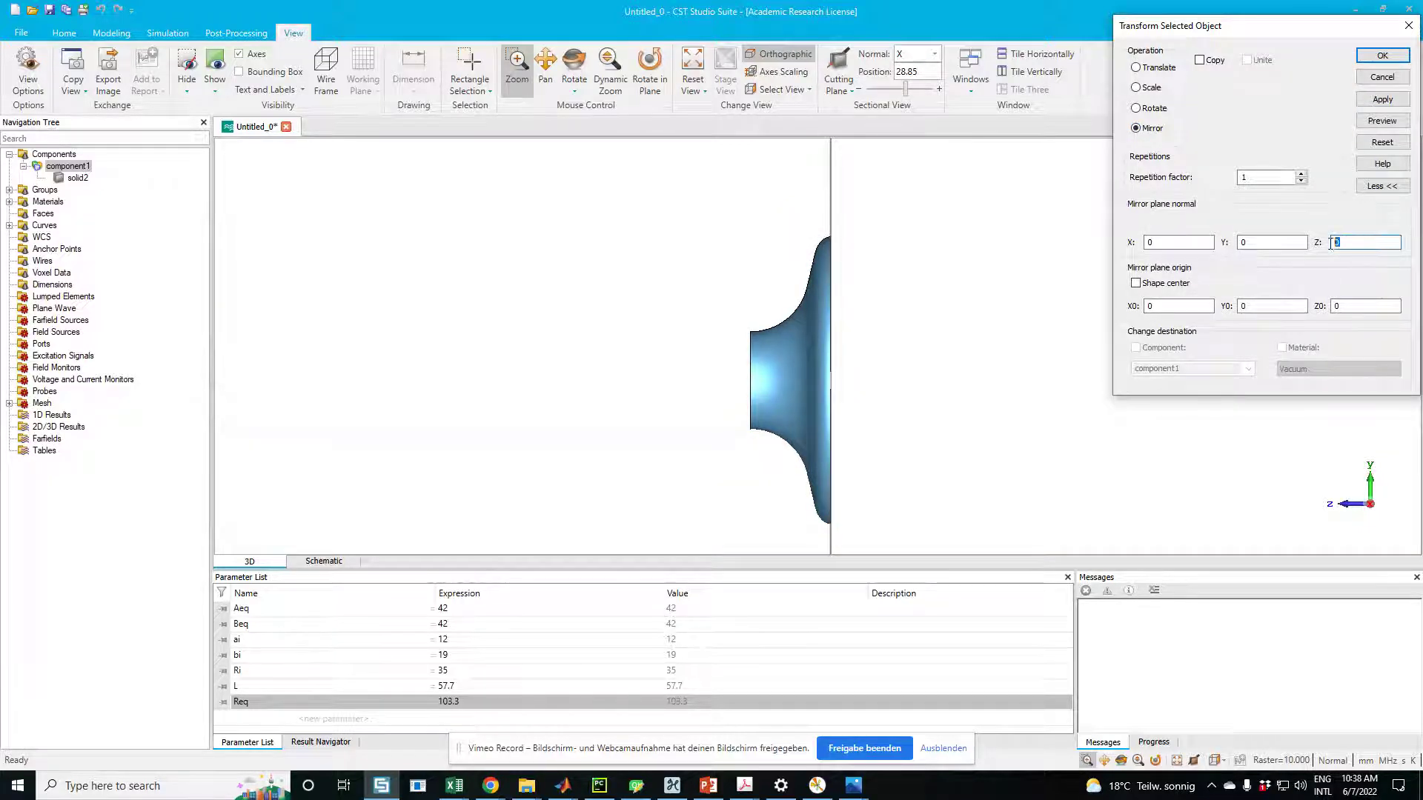
type("90")
left_click(1382, 121)
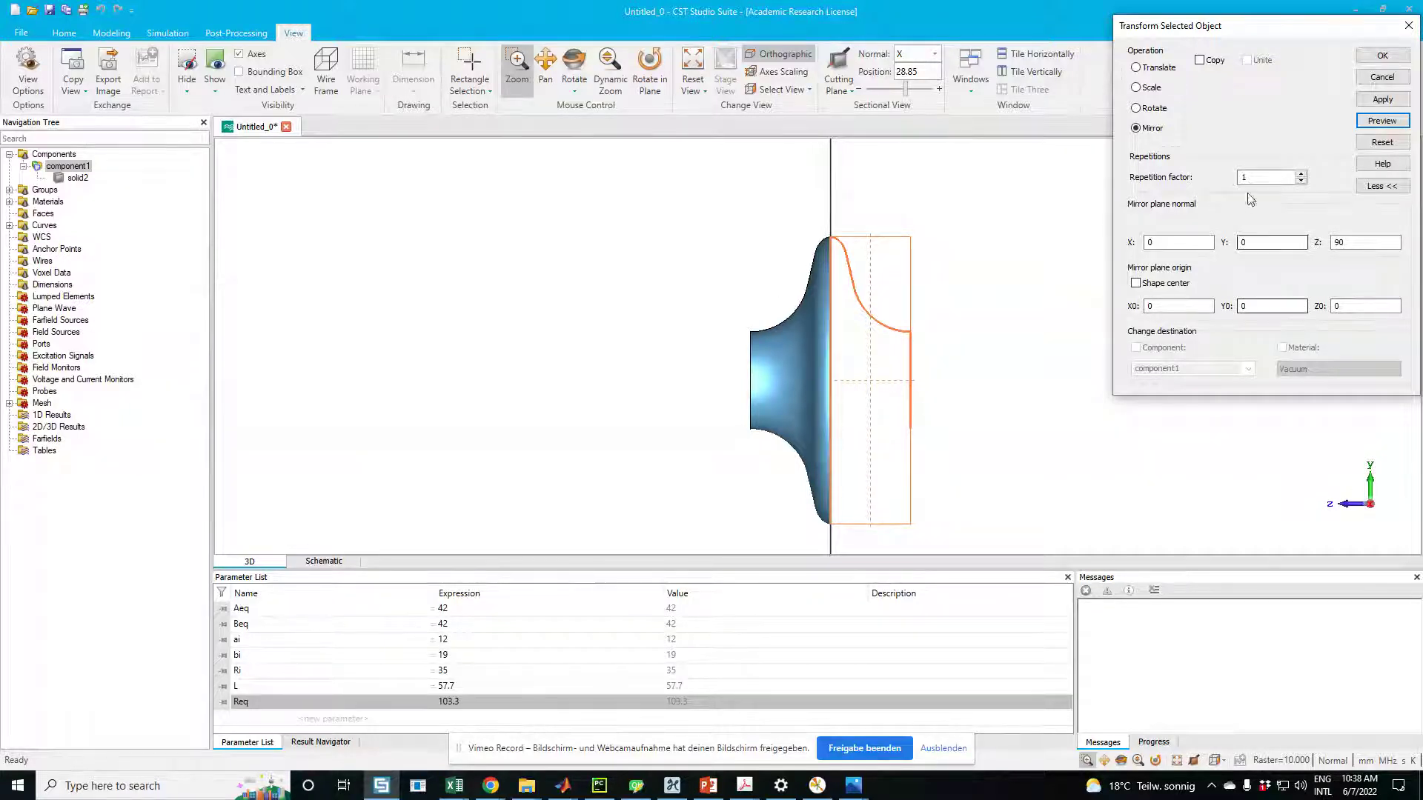
left_click(1354, 246)
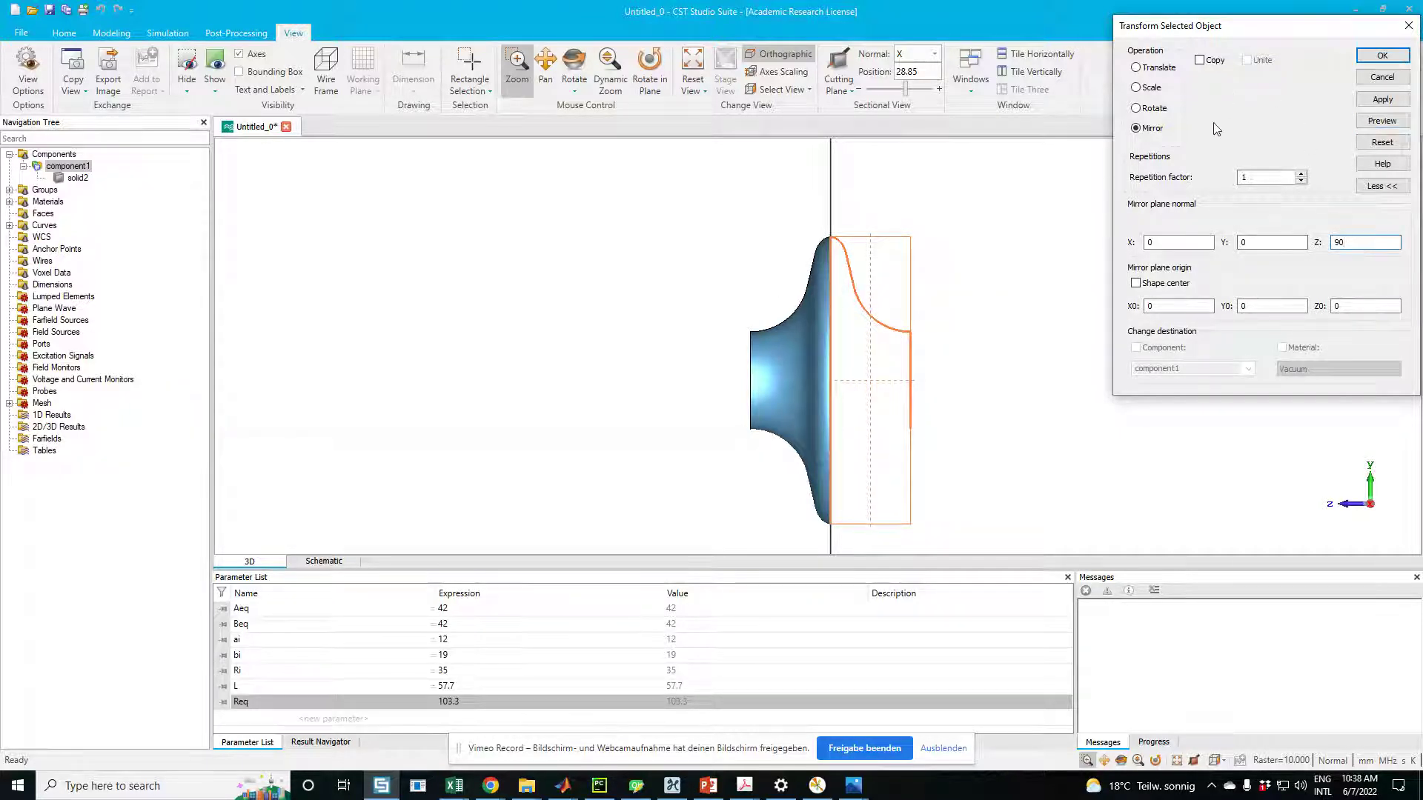
left_click(1200, 62)
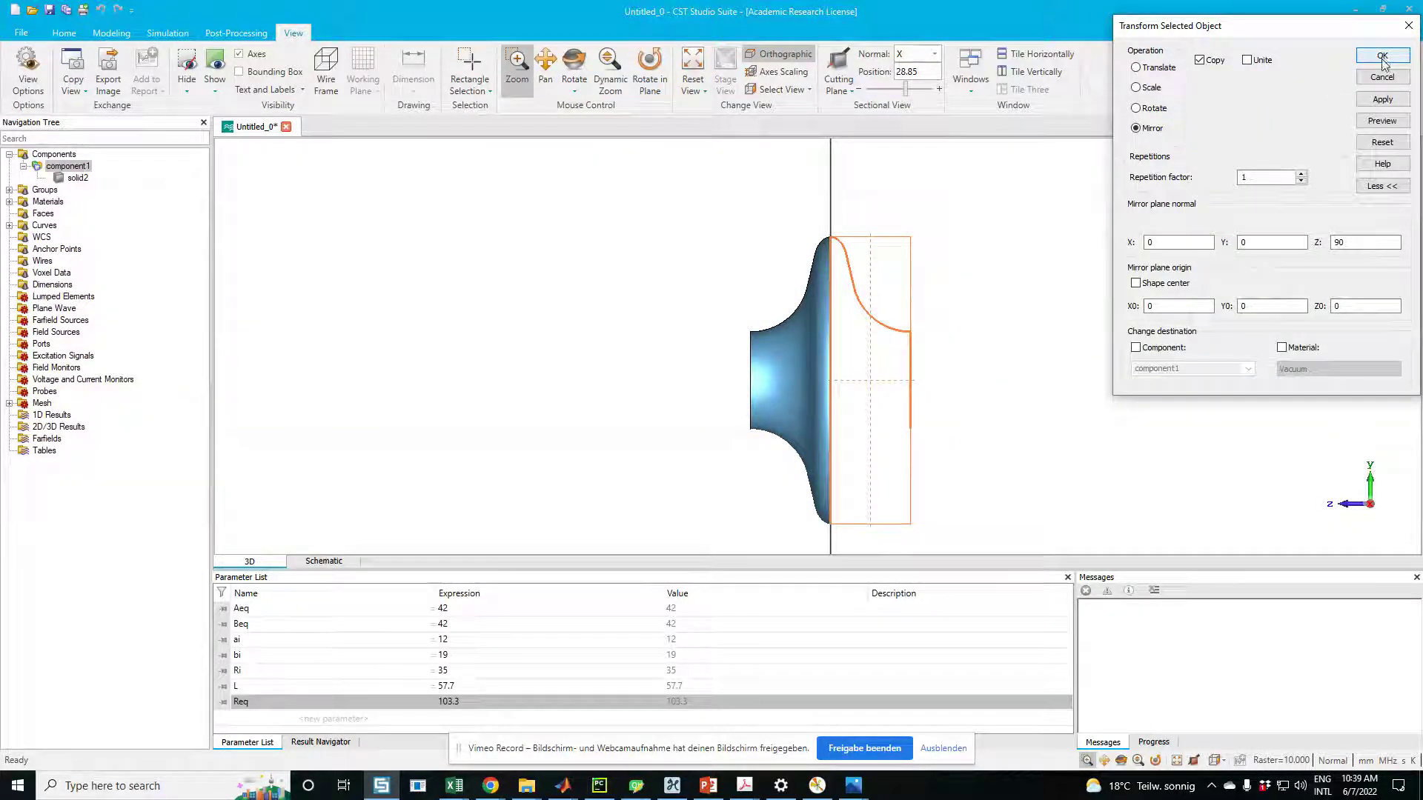
left_click(1382, 100)
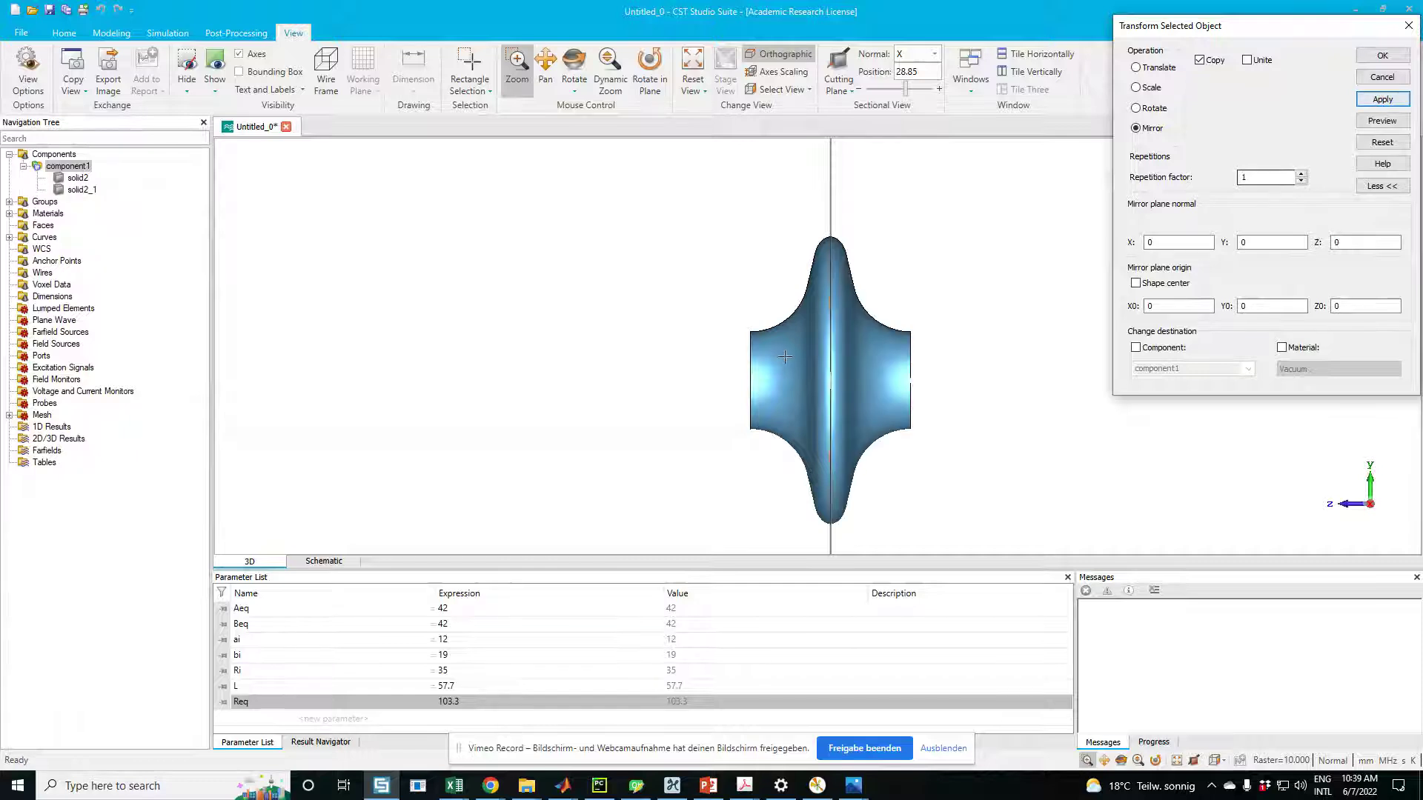
Finish the transform operation and centre the two mirrored half cells in the side view.
left_click(743, 348)
left_click_drag(742, 349, 845, 353)
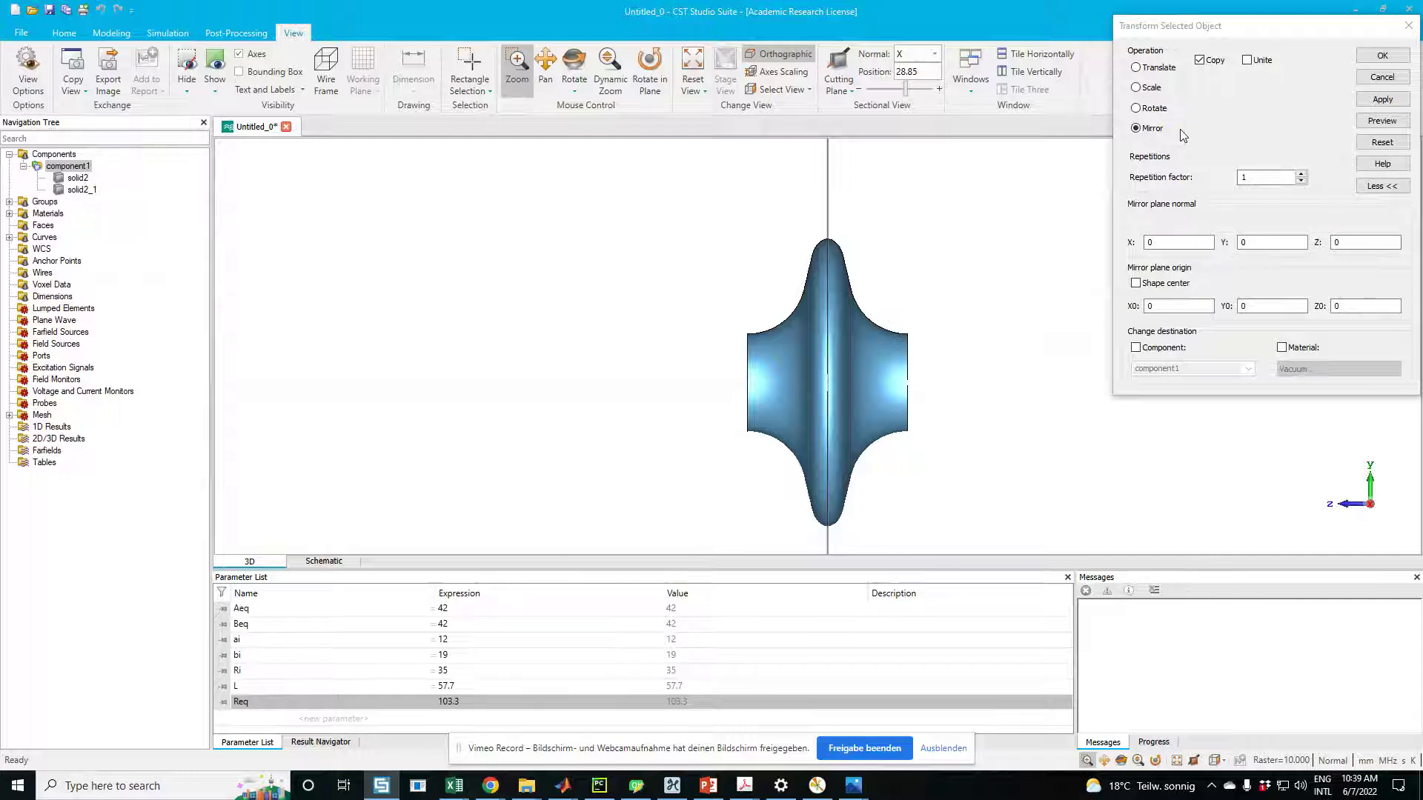
left_click(1384, 59)
left_click(1332, 245)
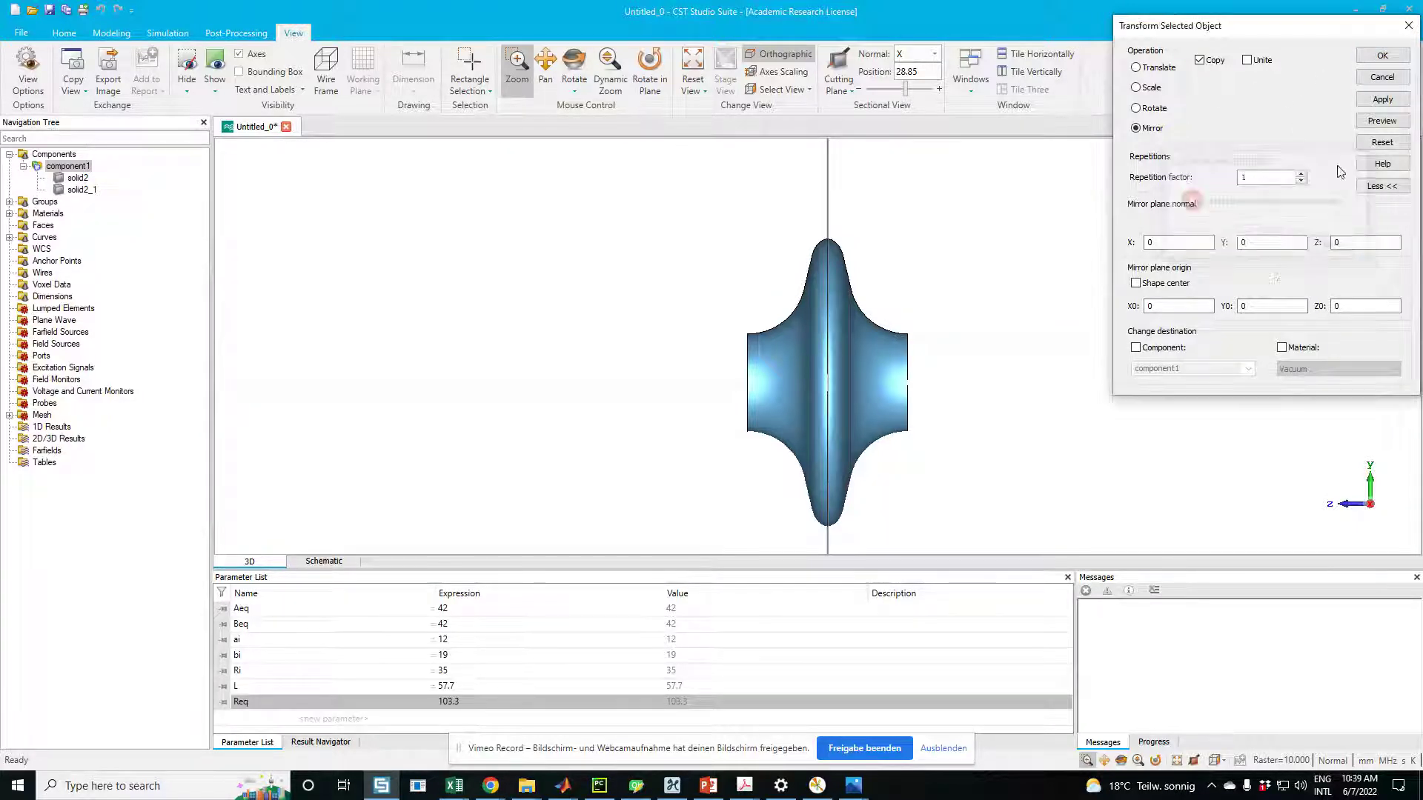
left_click(1408, 27)
left_click_drag(882, 308, 790, 355)
key("space")
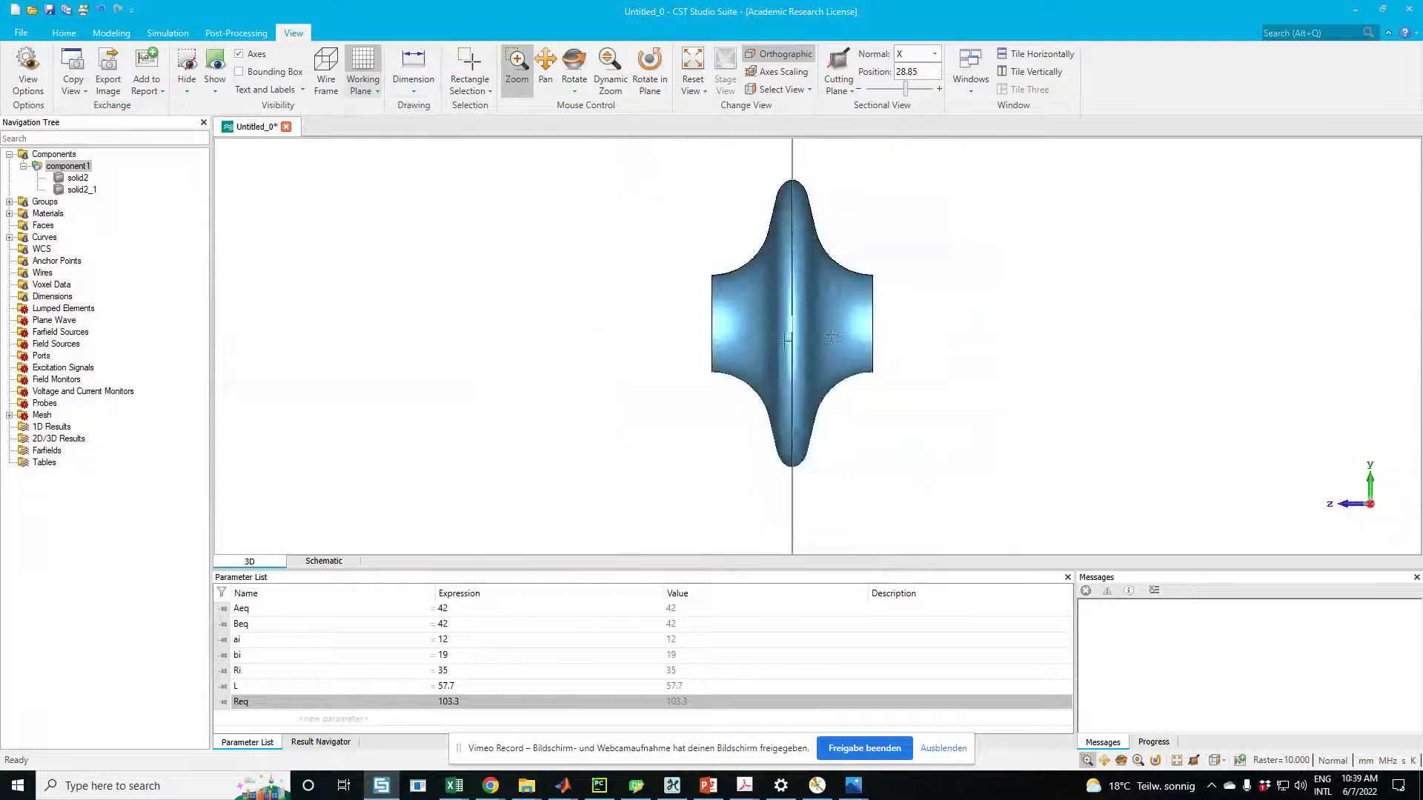
Translate the whole component1 by the parameter L along Z, previewing the shift before applying it.
left_click(77, 180)
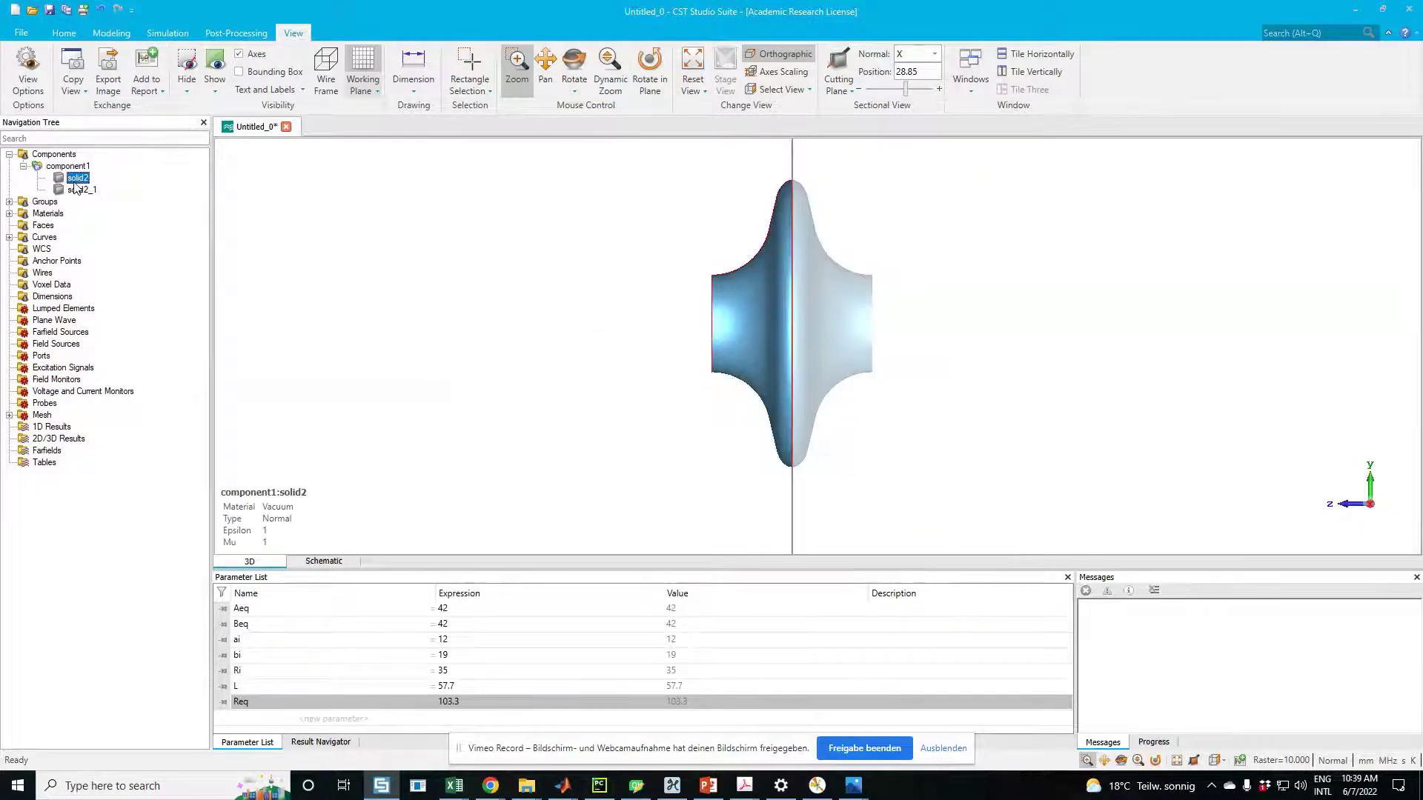
left_click(111, 33)
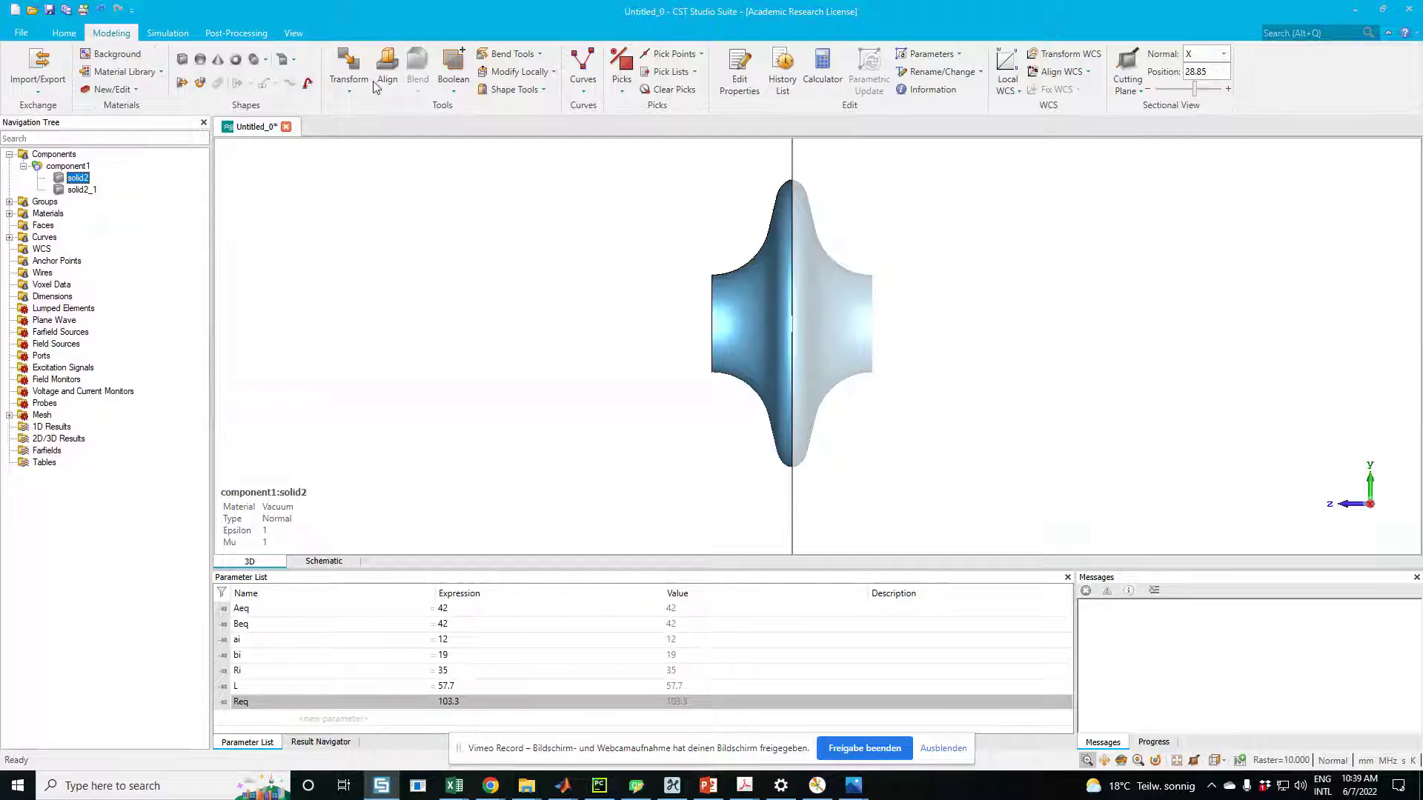
left_click(66, 167)
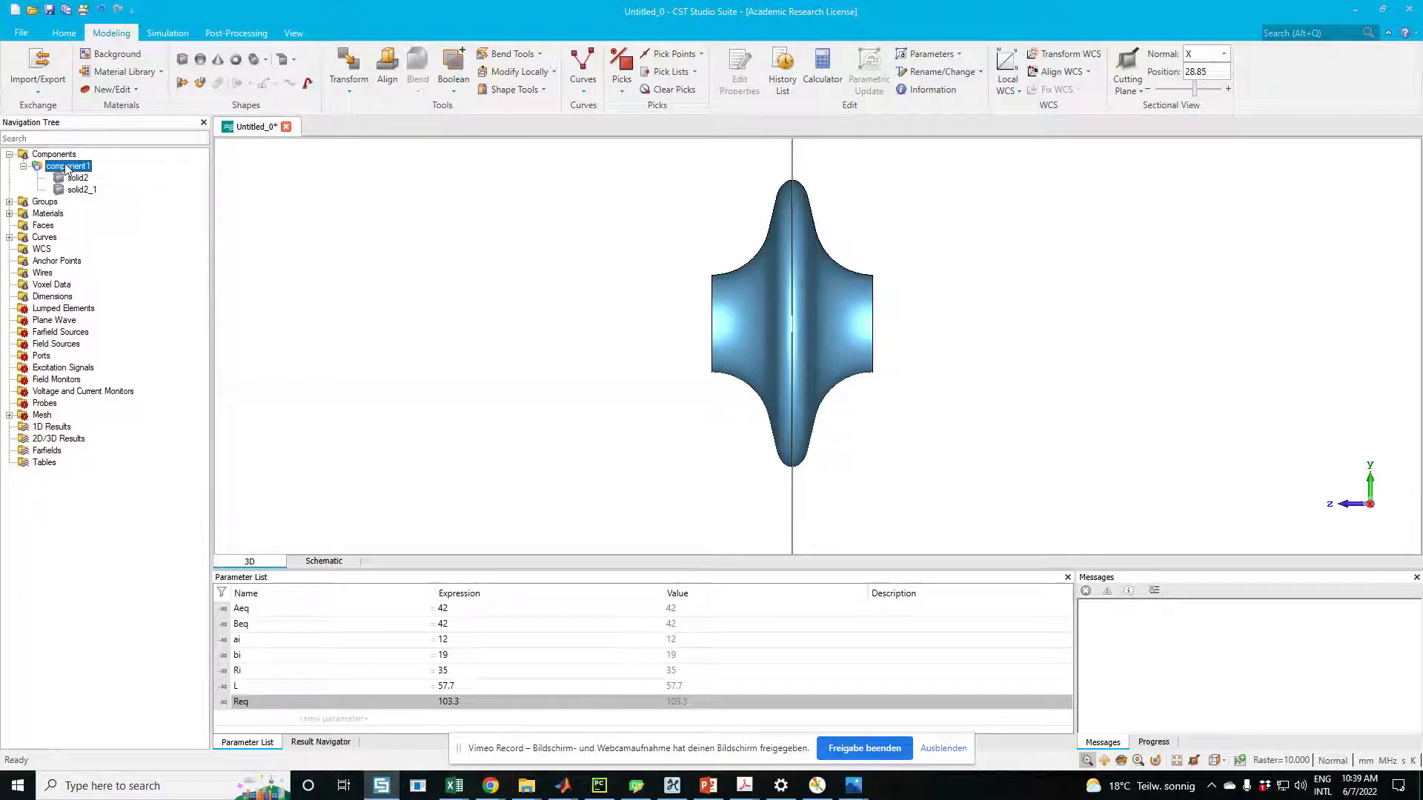
left_click(353, 87)
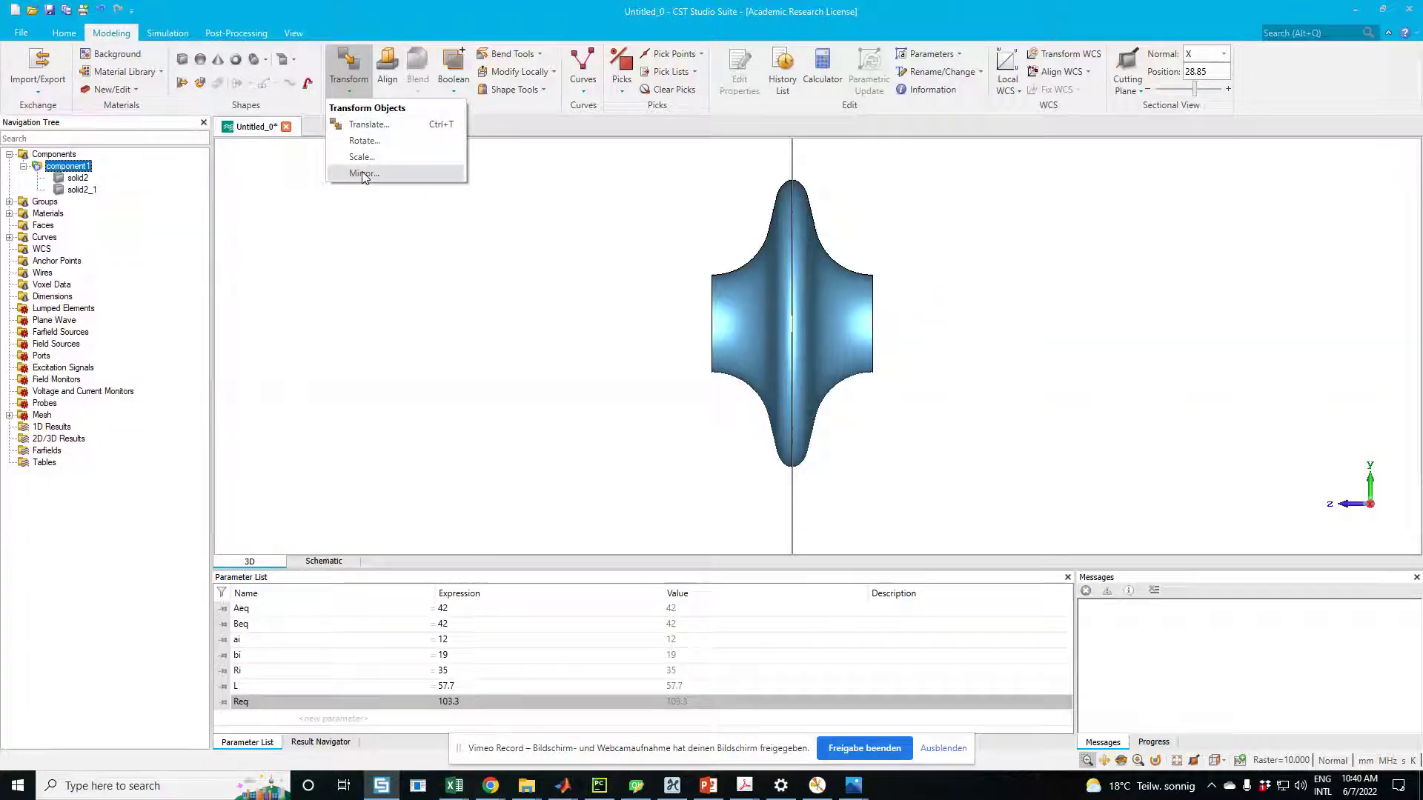
left_click(368, 126)
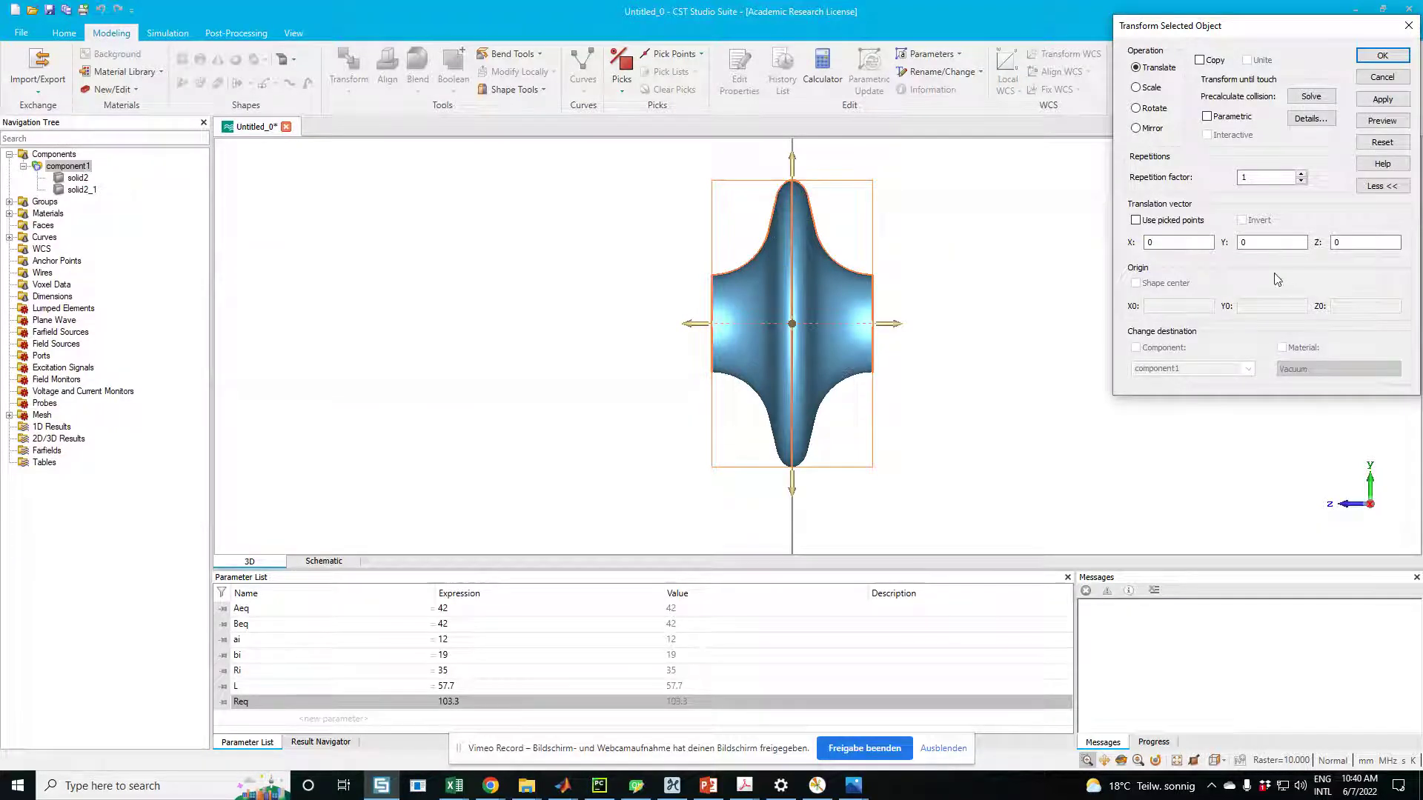
left_click_drag(746, 255, 797, 264)
key("space")
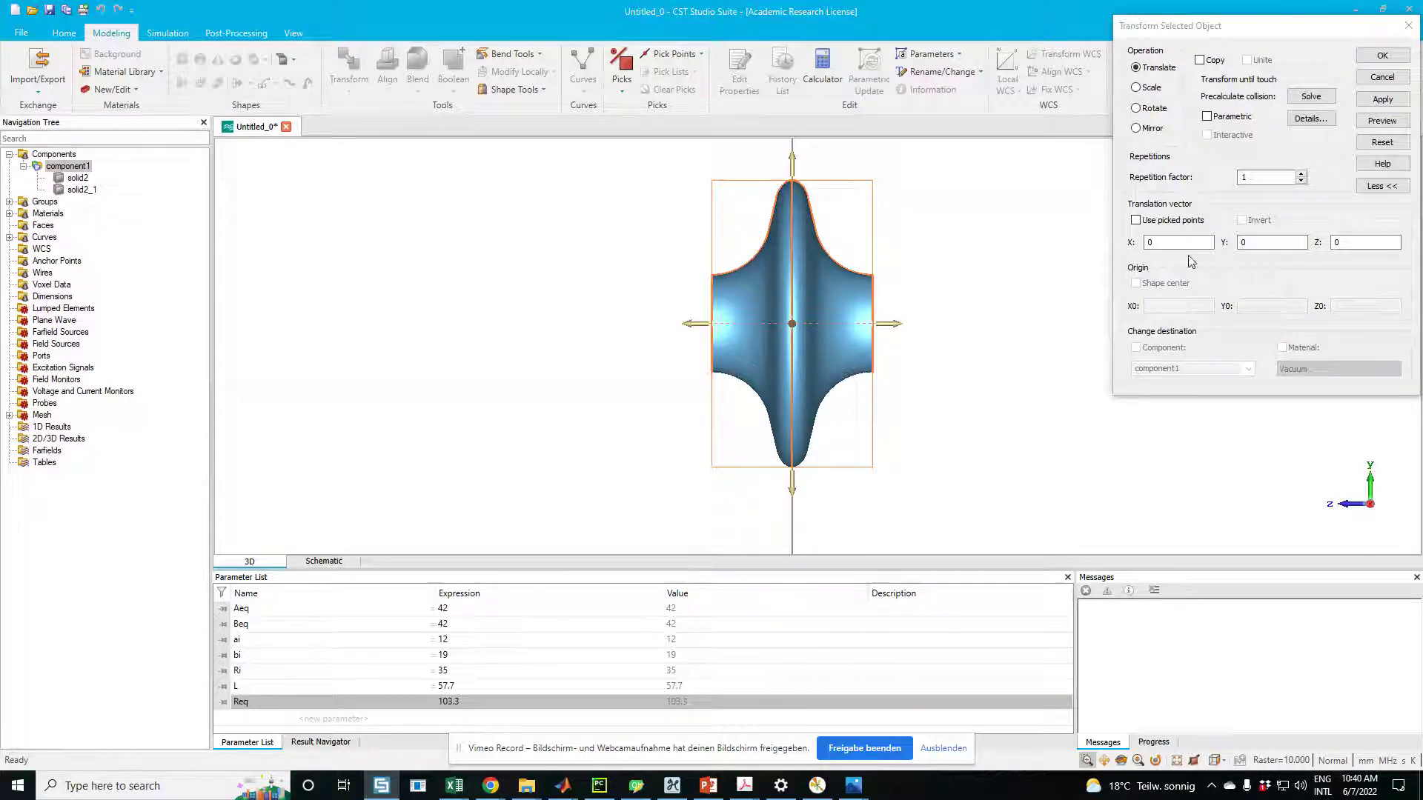
double_click(1334, 242)
type("L")
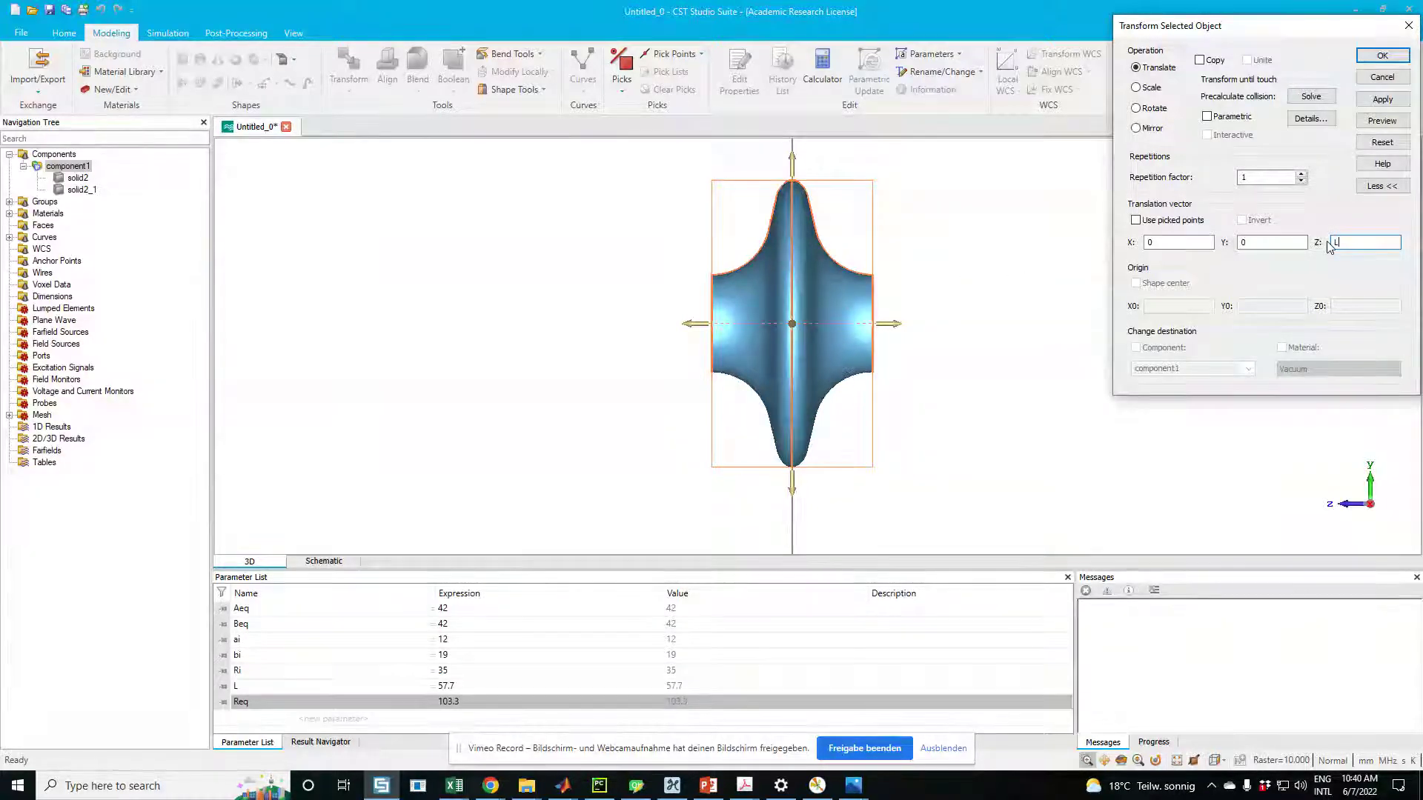
left_click(1382, 120)
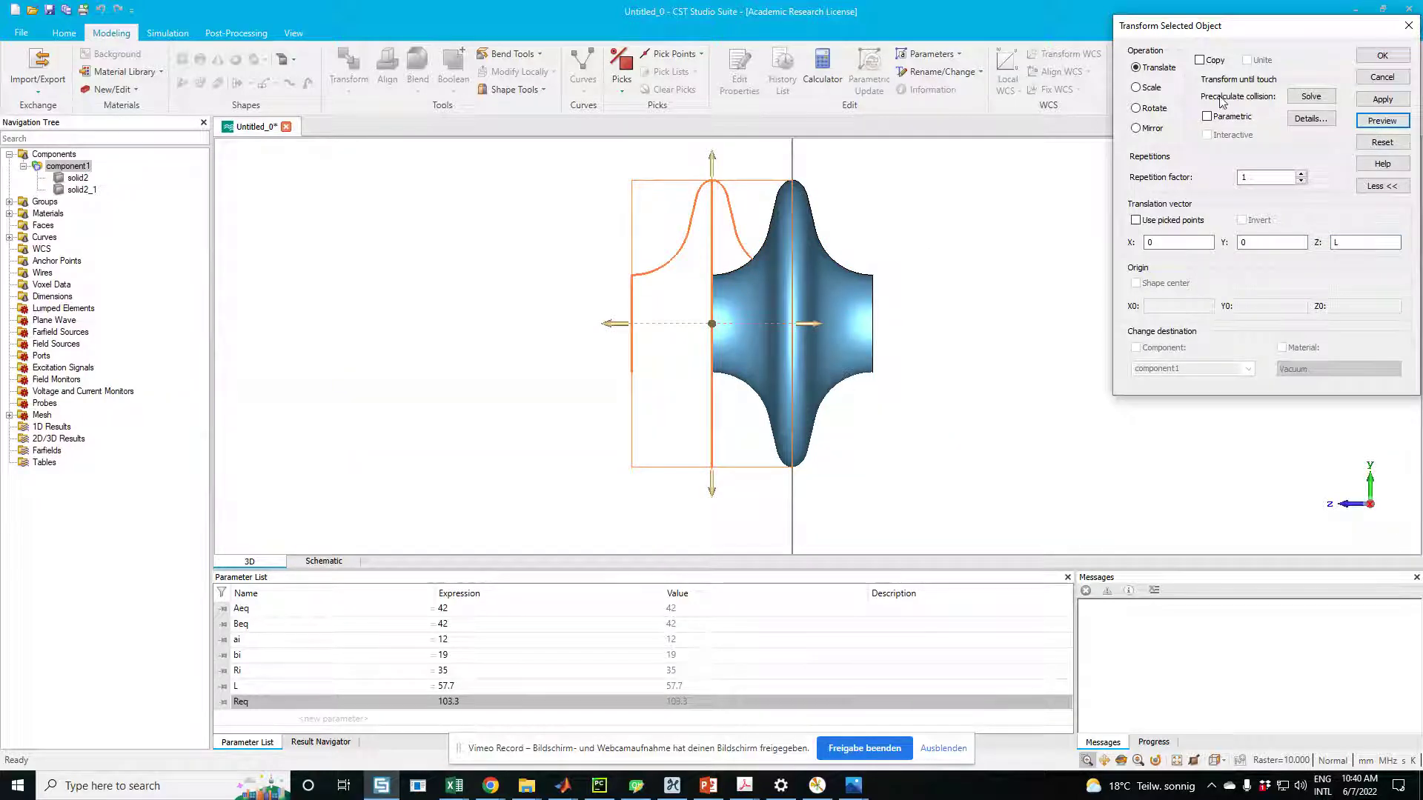
left_click(1382, 100)
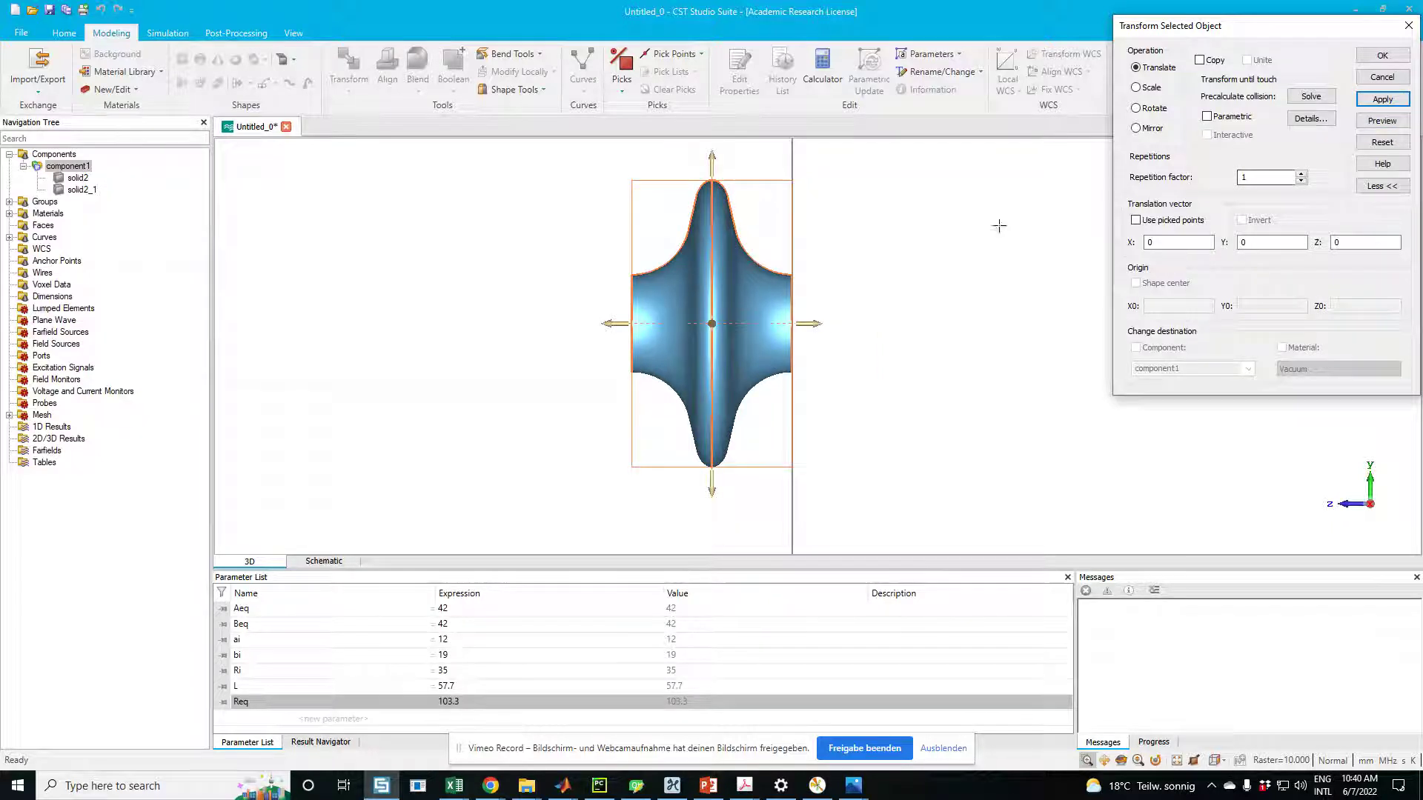
left_click(1136, 129)
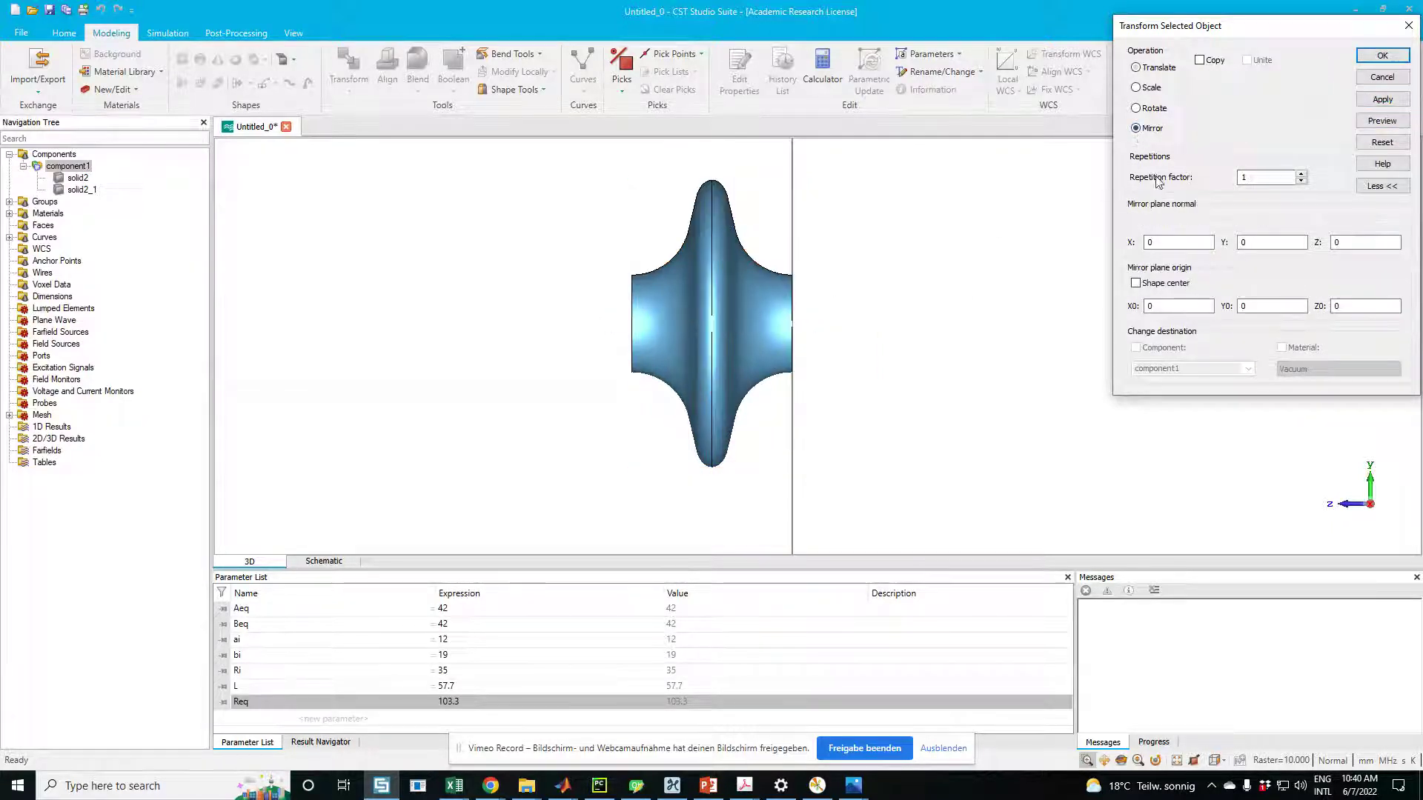
left_click(1252, 243)
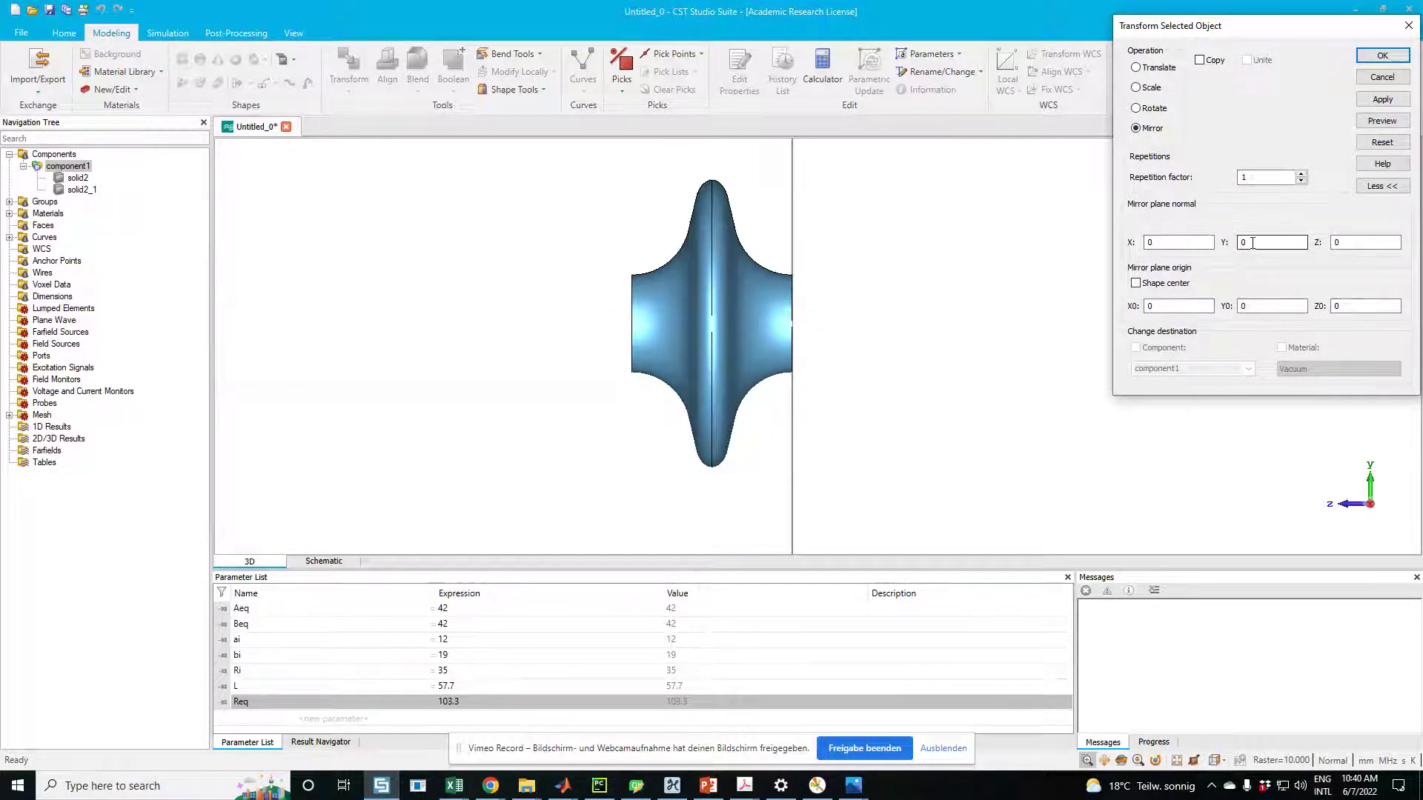
key("Tab")
type("90")
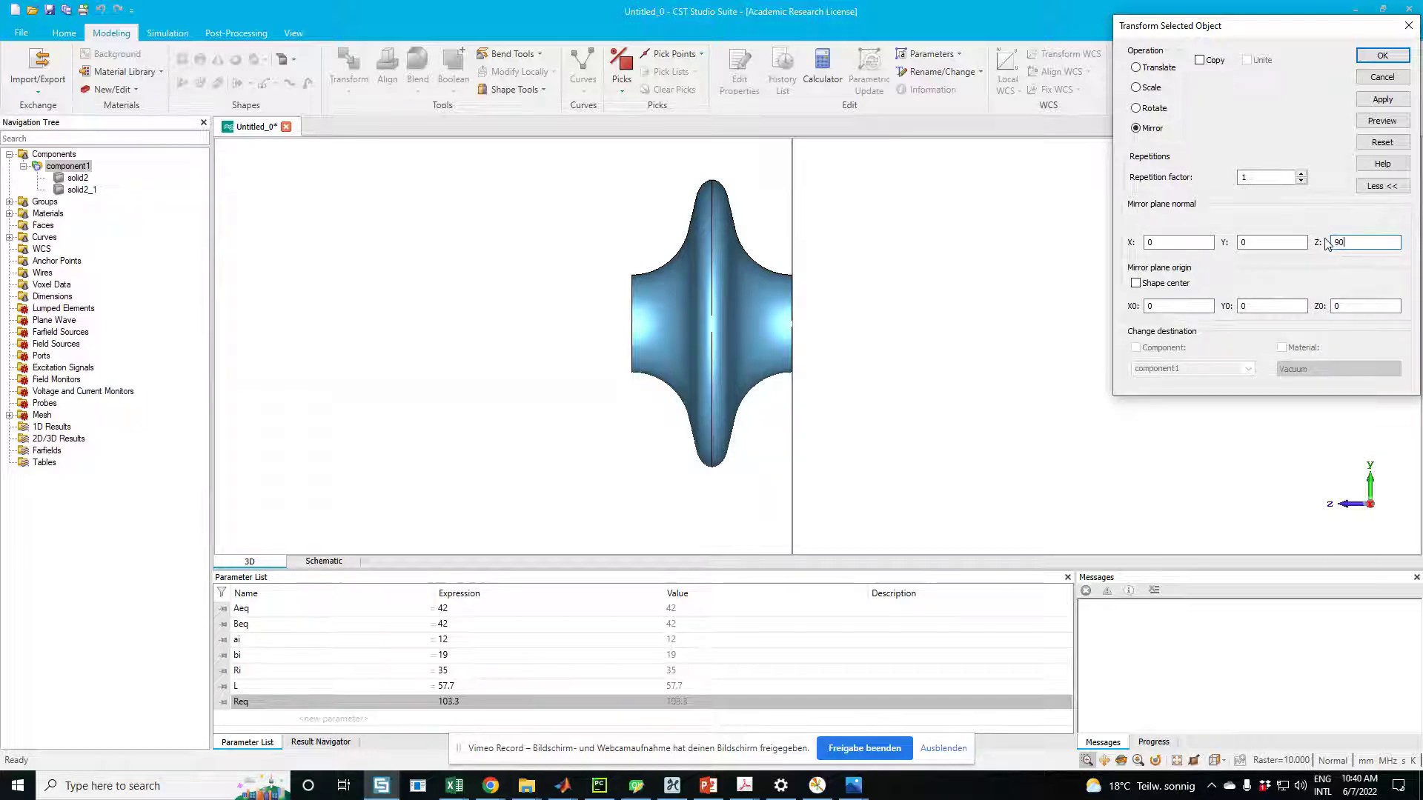
left_click(1382, 122)
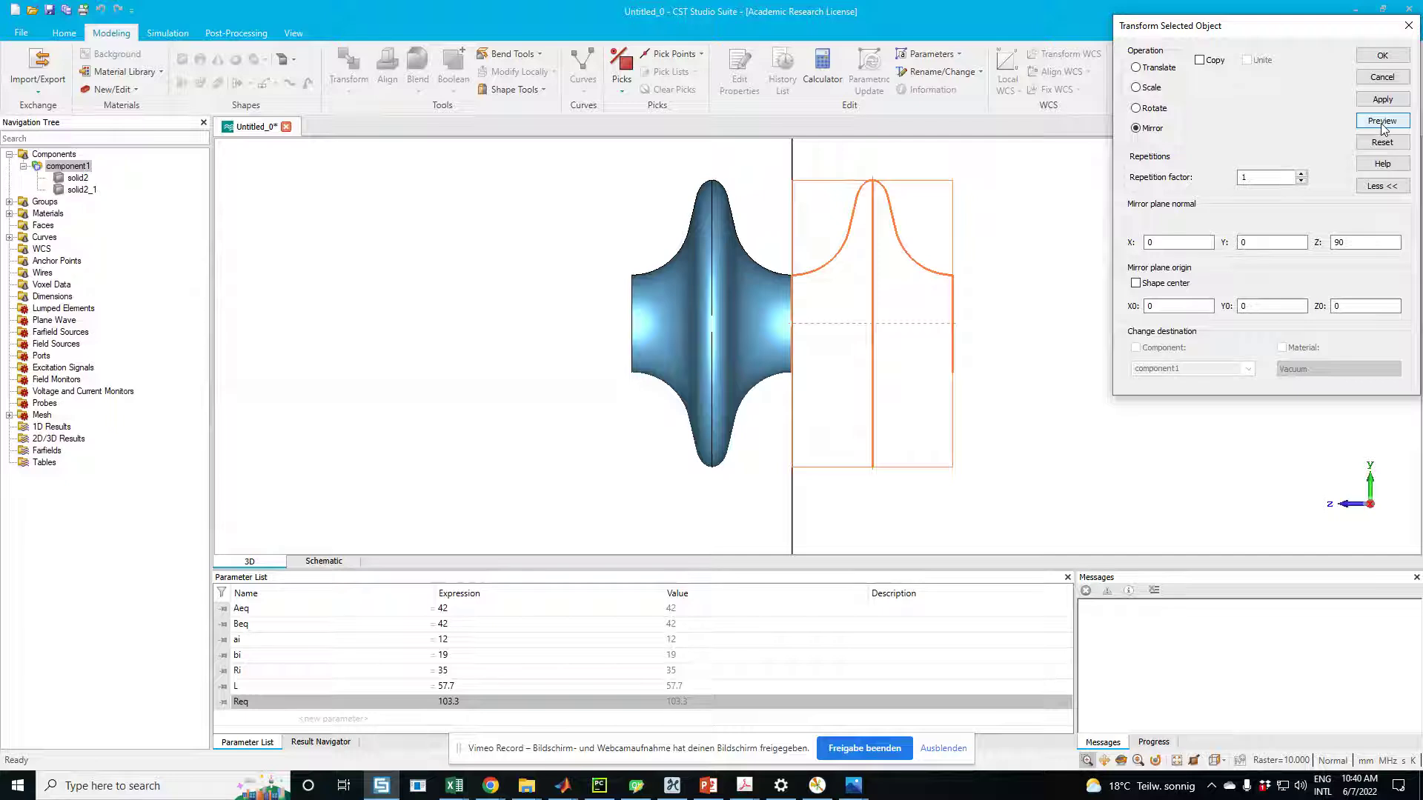
left_click(1381, 55)
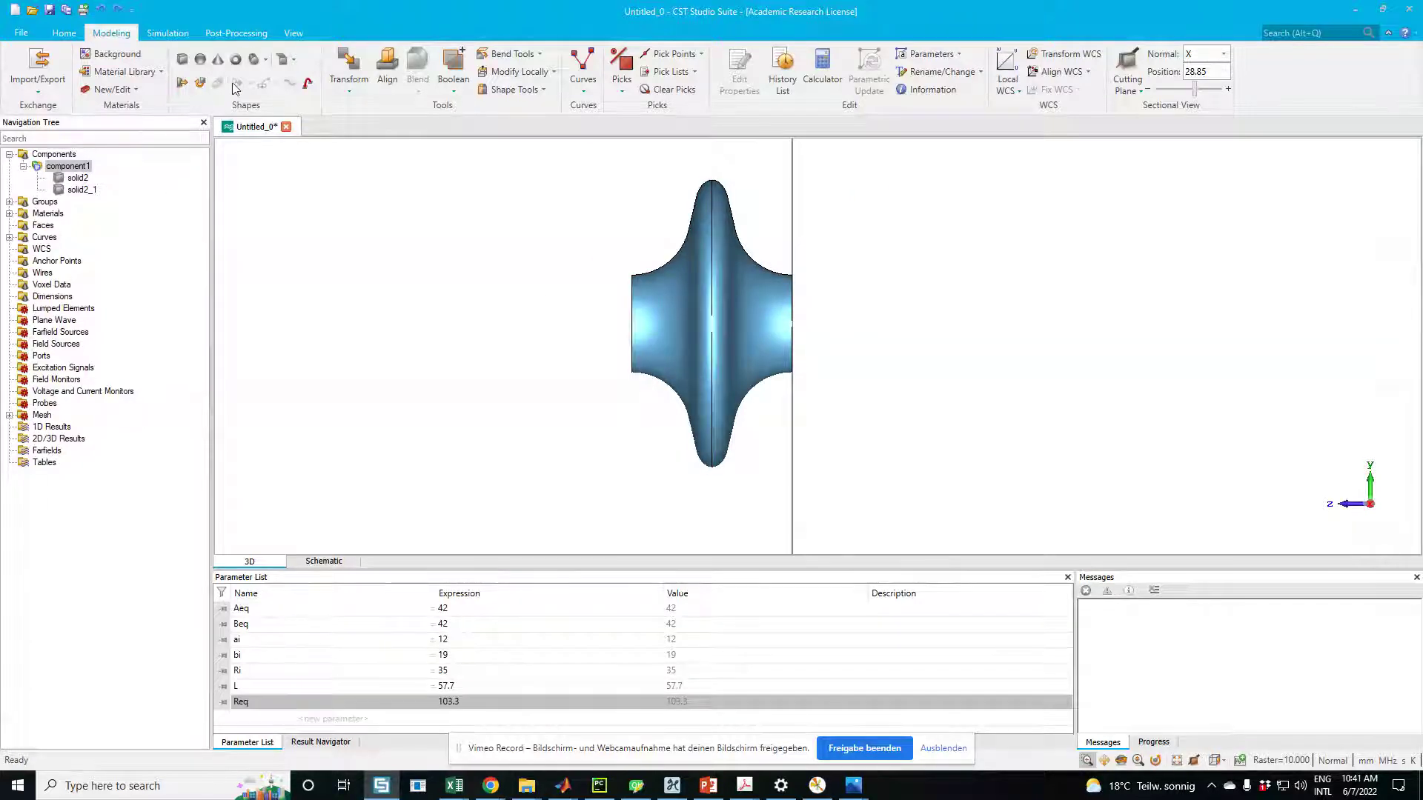
Mirror component1 as a copy with the mirror plane normal set to 90 in Z and its origin at 0,0,0.
left_click(355, 95)
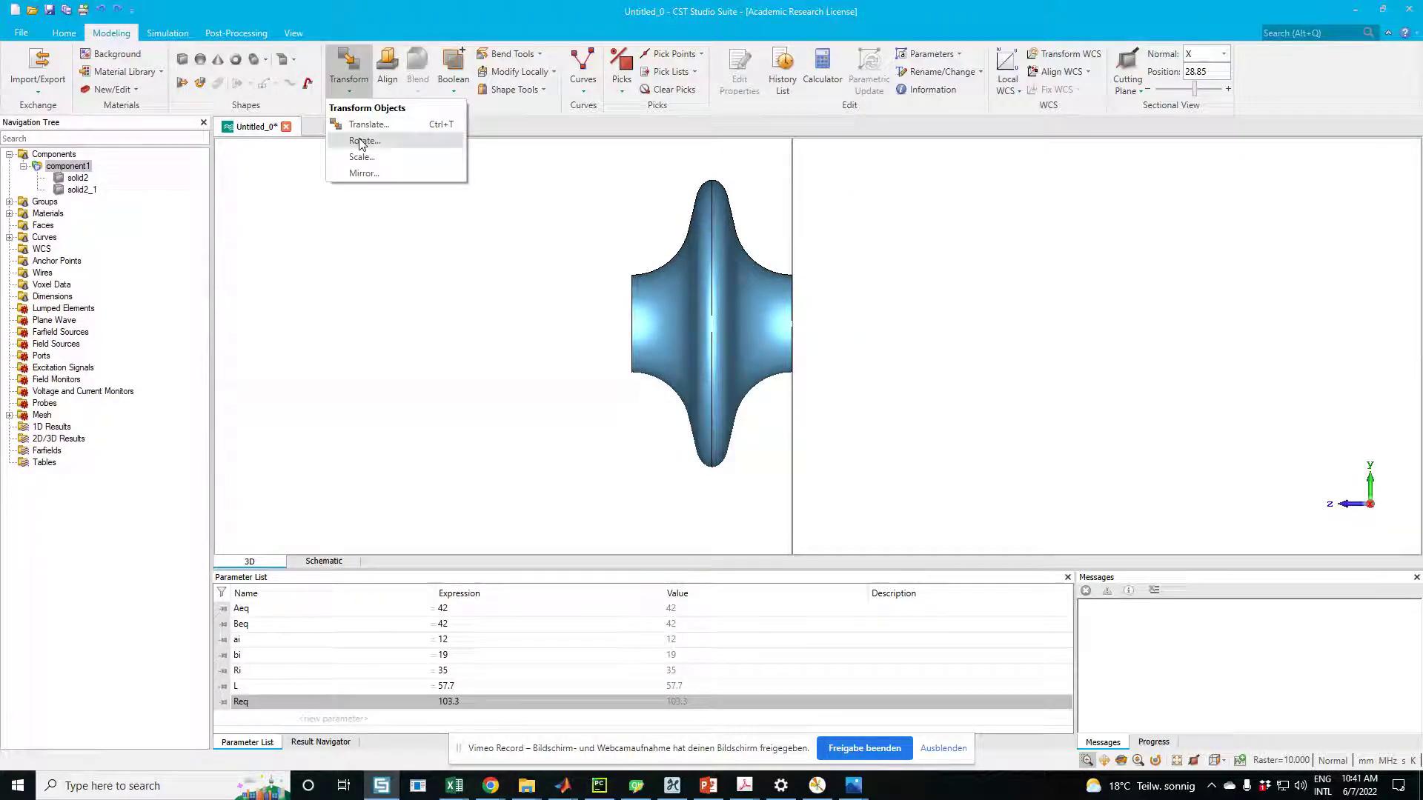
left_click(359, 173)
left_click(1199, 60)
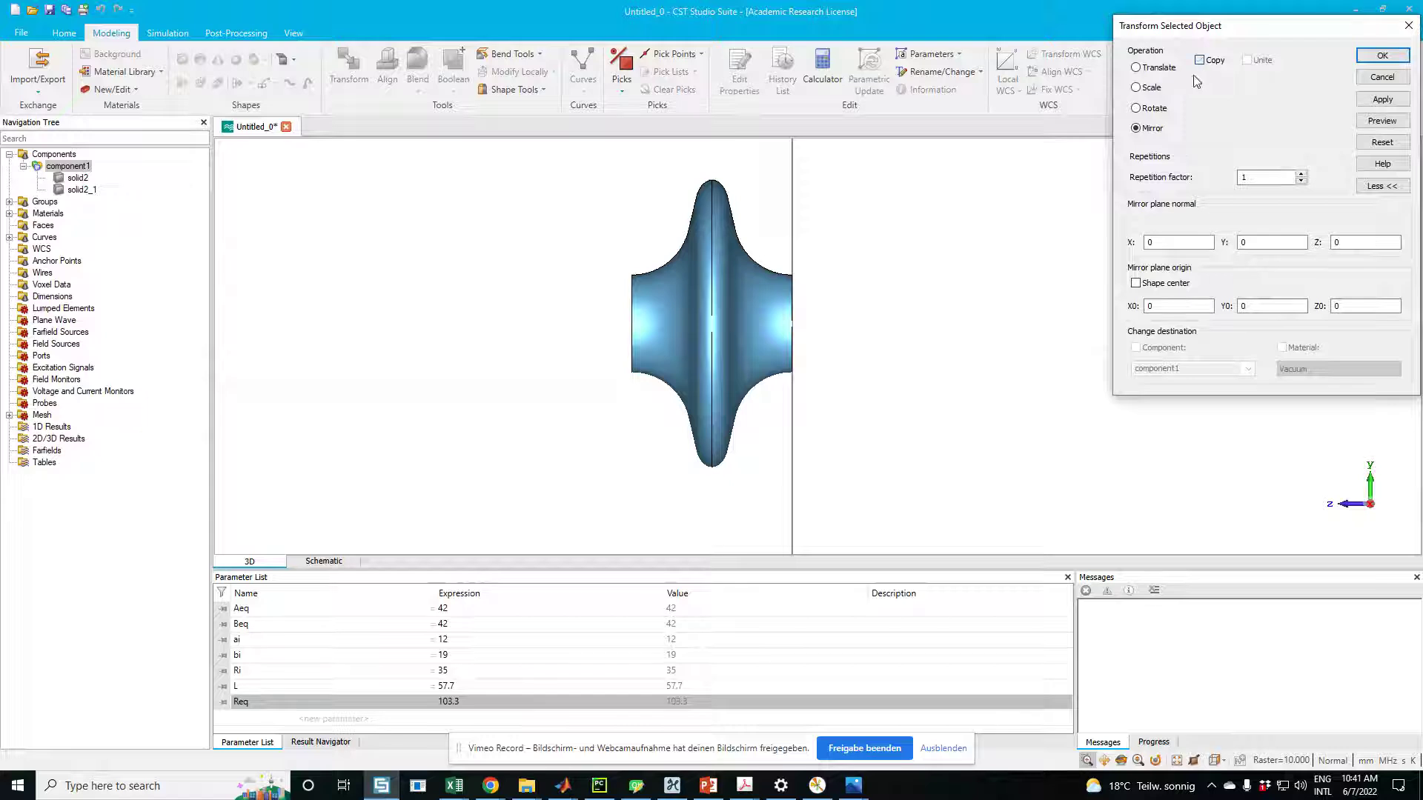
double_click(1350, 238)
type("90")
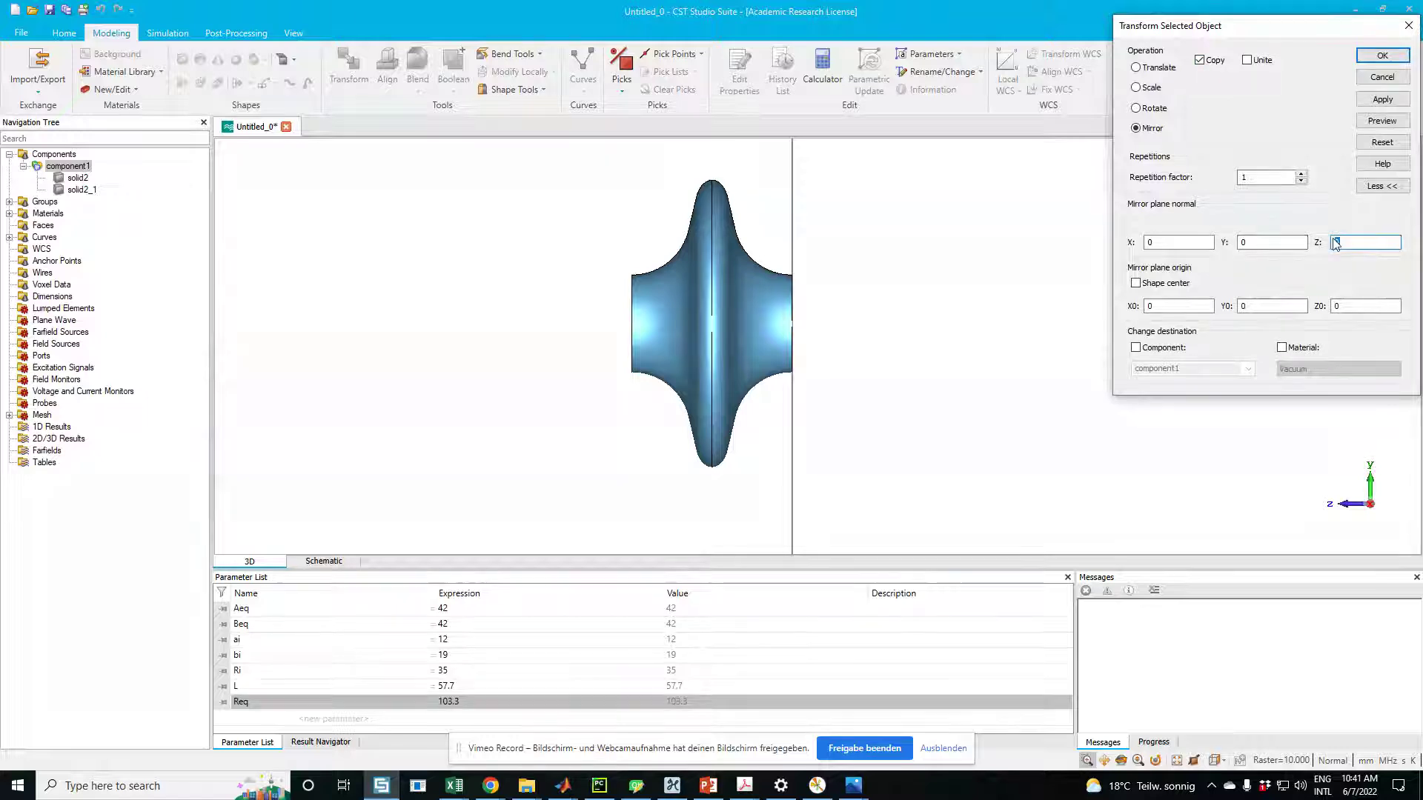
left_click(1380, 123)
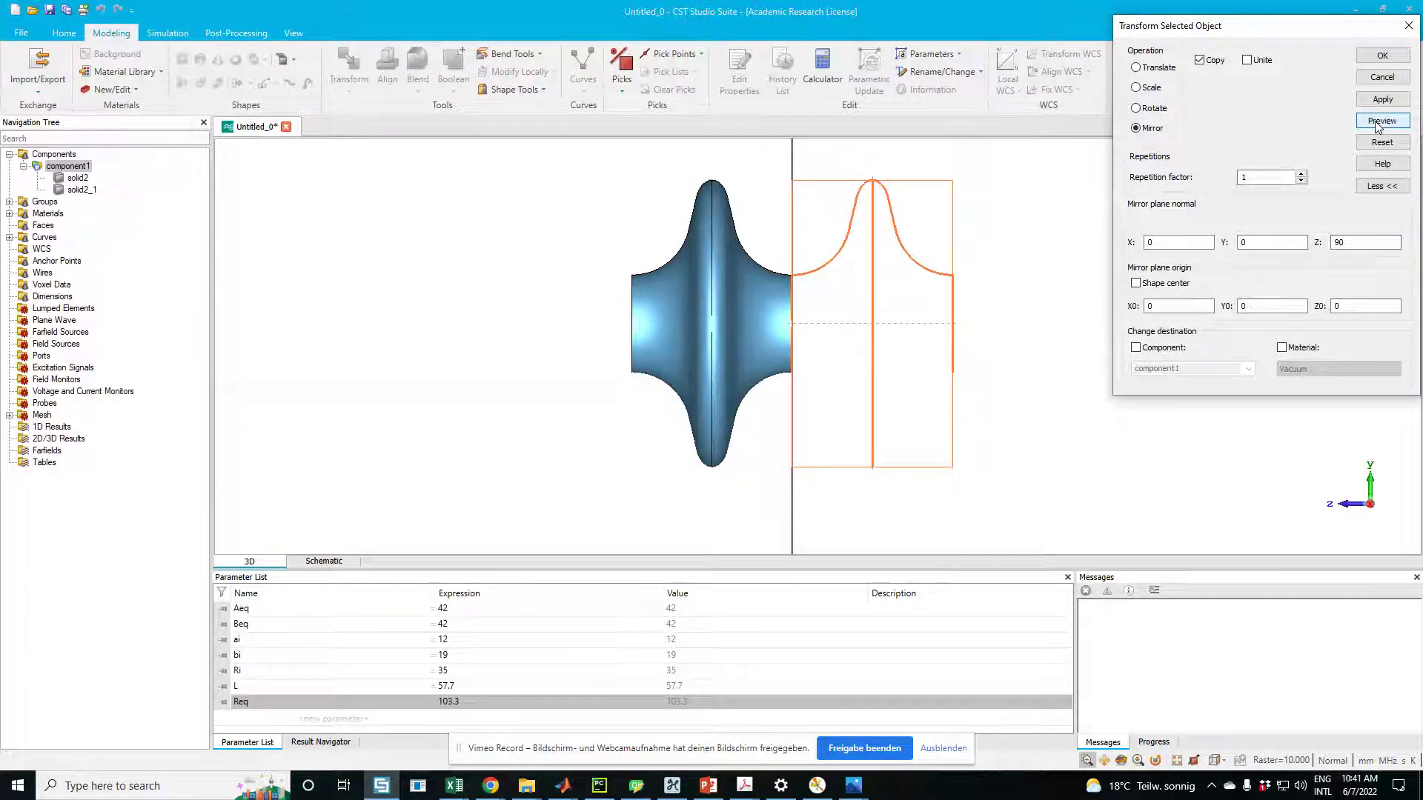
left_click(1382, 55)
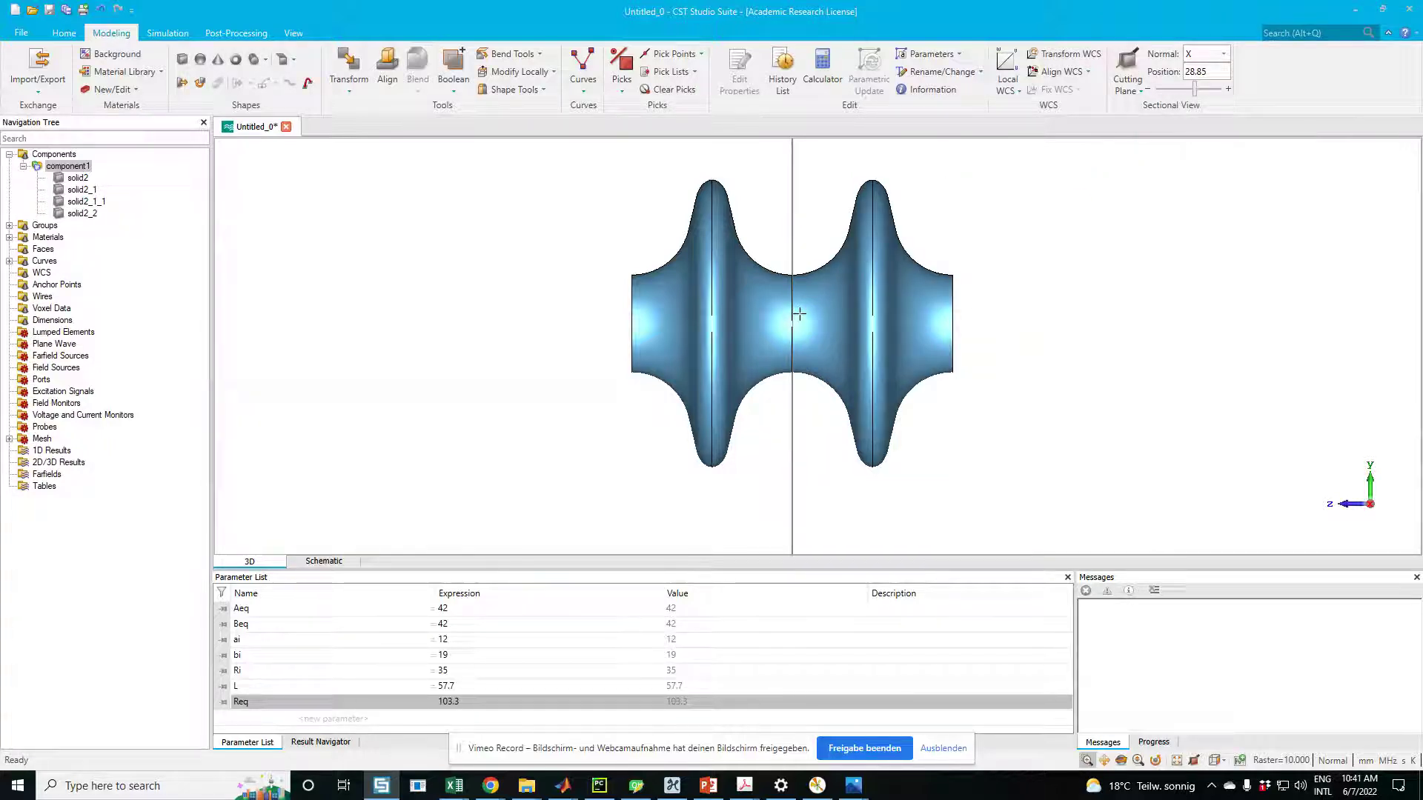
Examine which half cell each of the four solids in component1 represents.
left_click(78, 177)
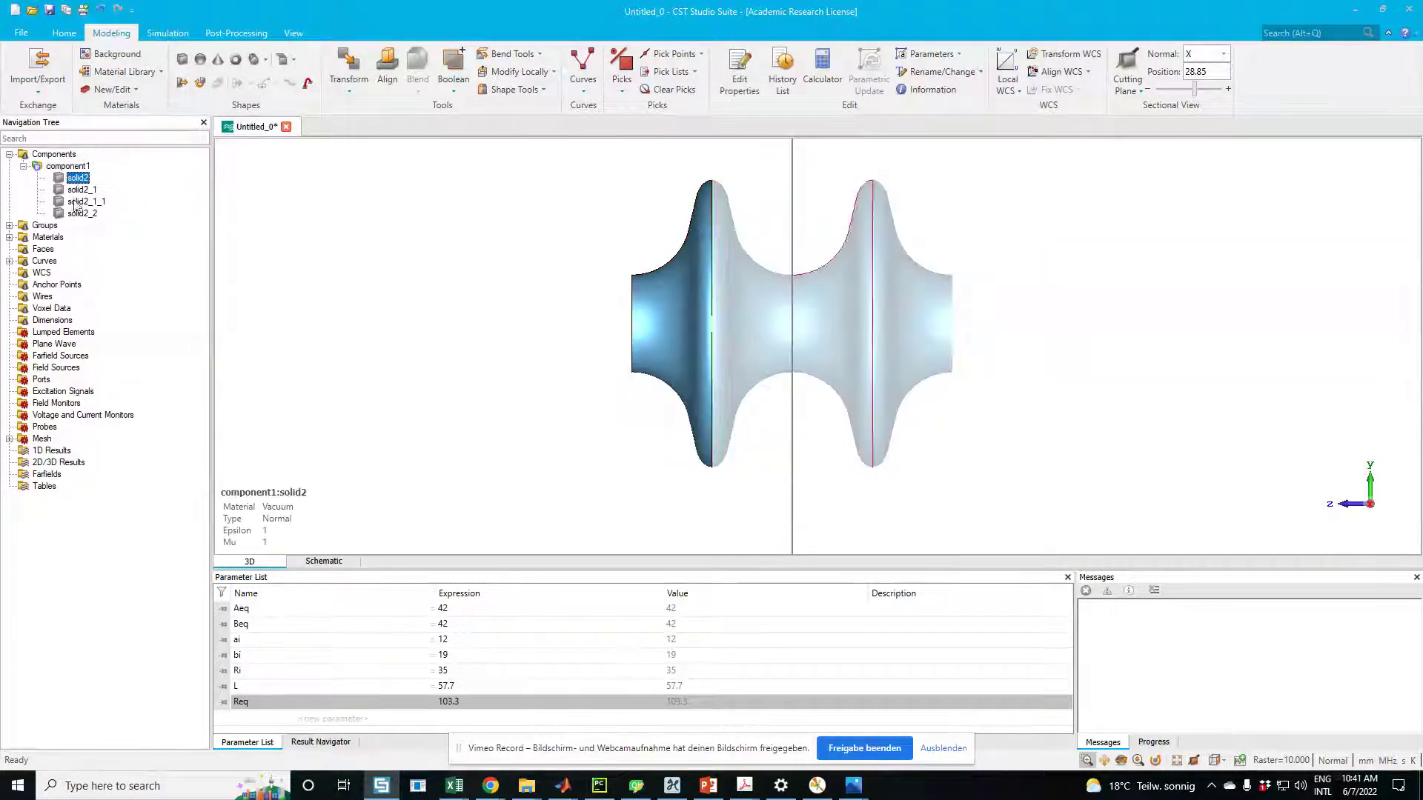
key("Down")
key("Down")
key("Down")
key("Down")
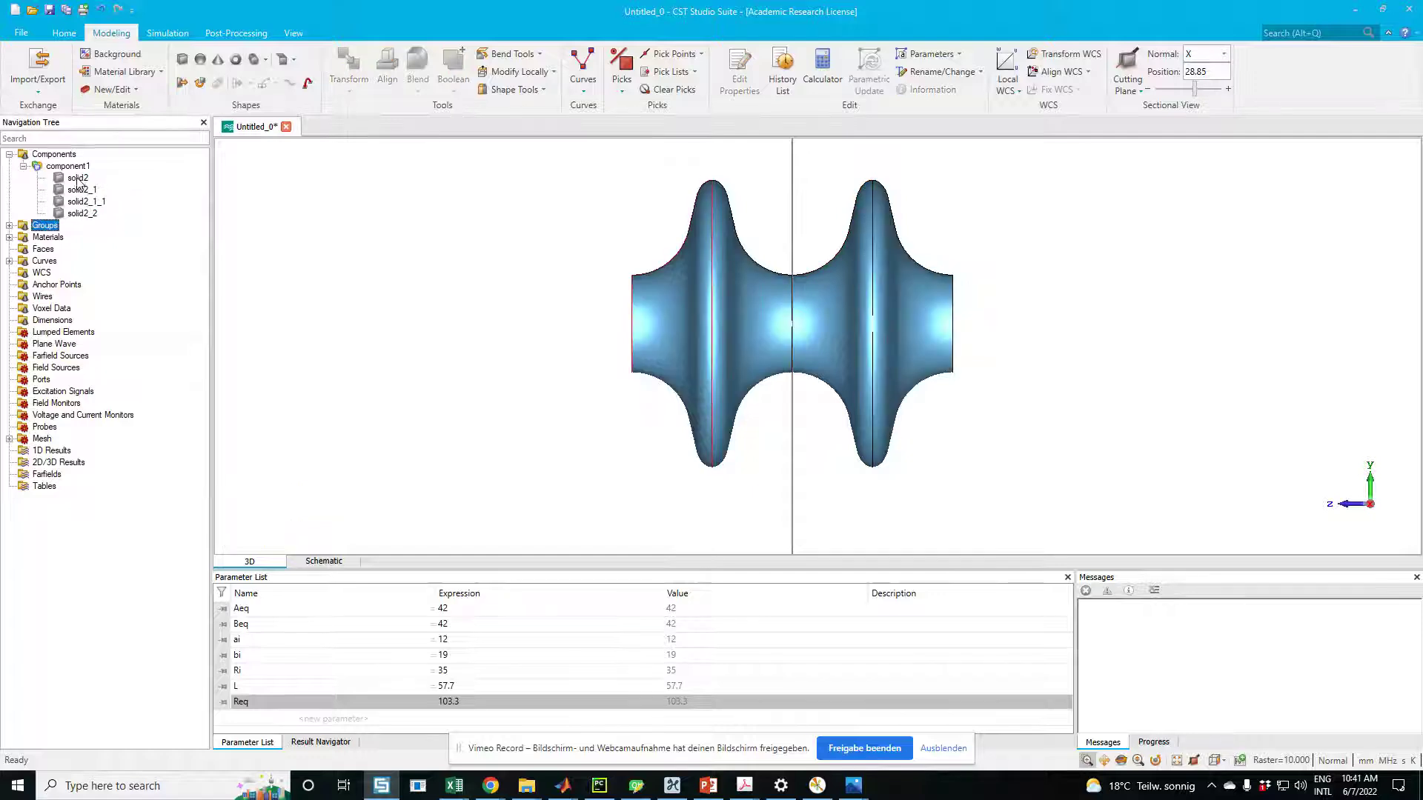
left_click(78, 179)
left_click(80, 190)
left_click(82, 202)
left_click(82, 213)
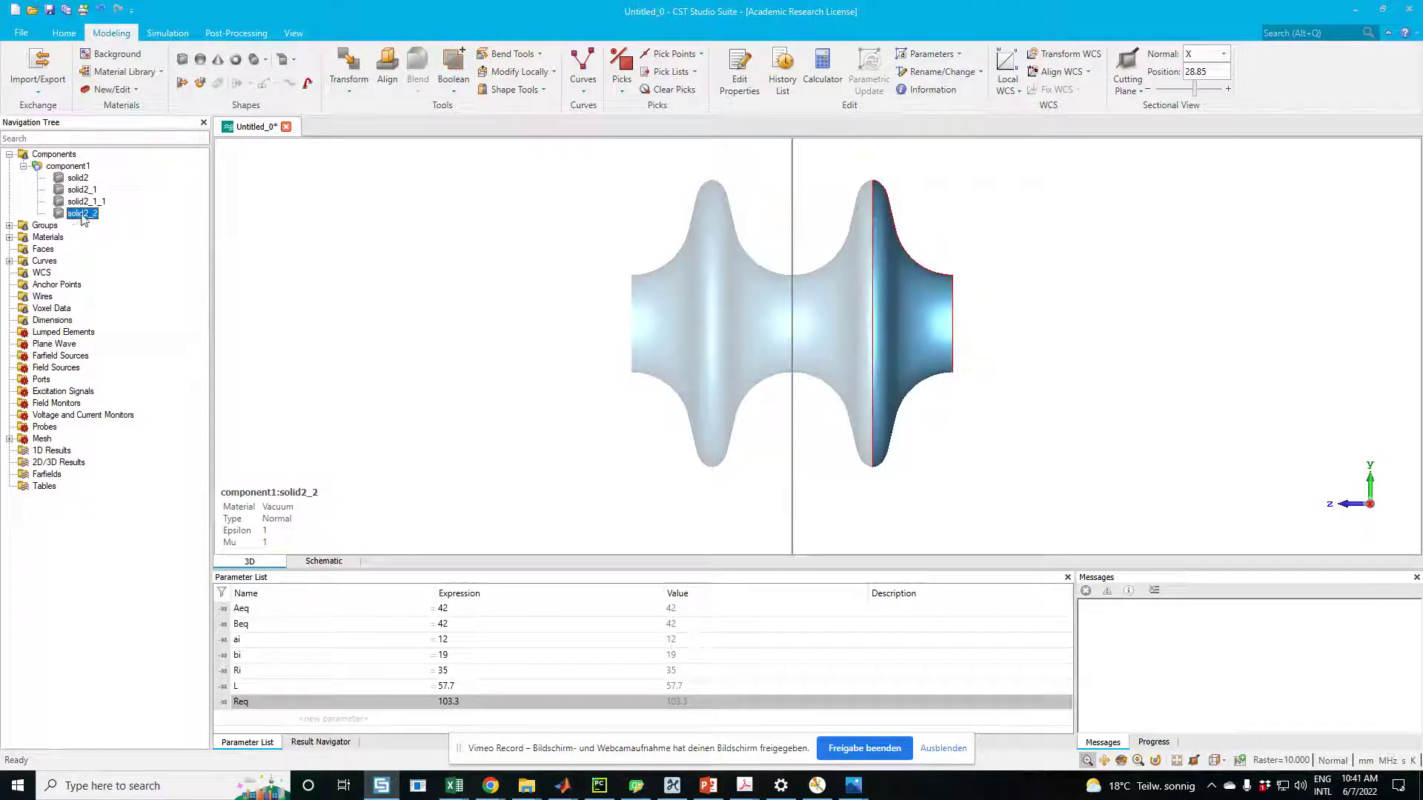
key("Down")
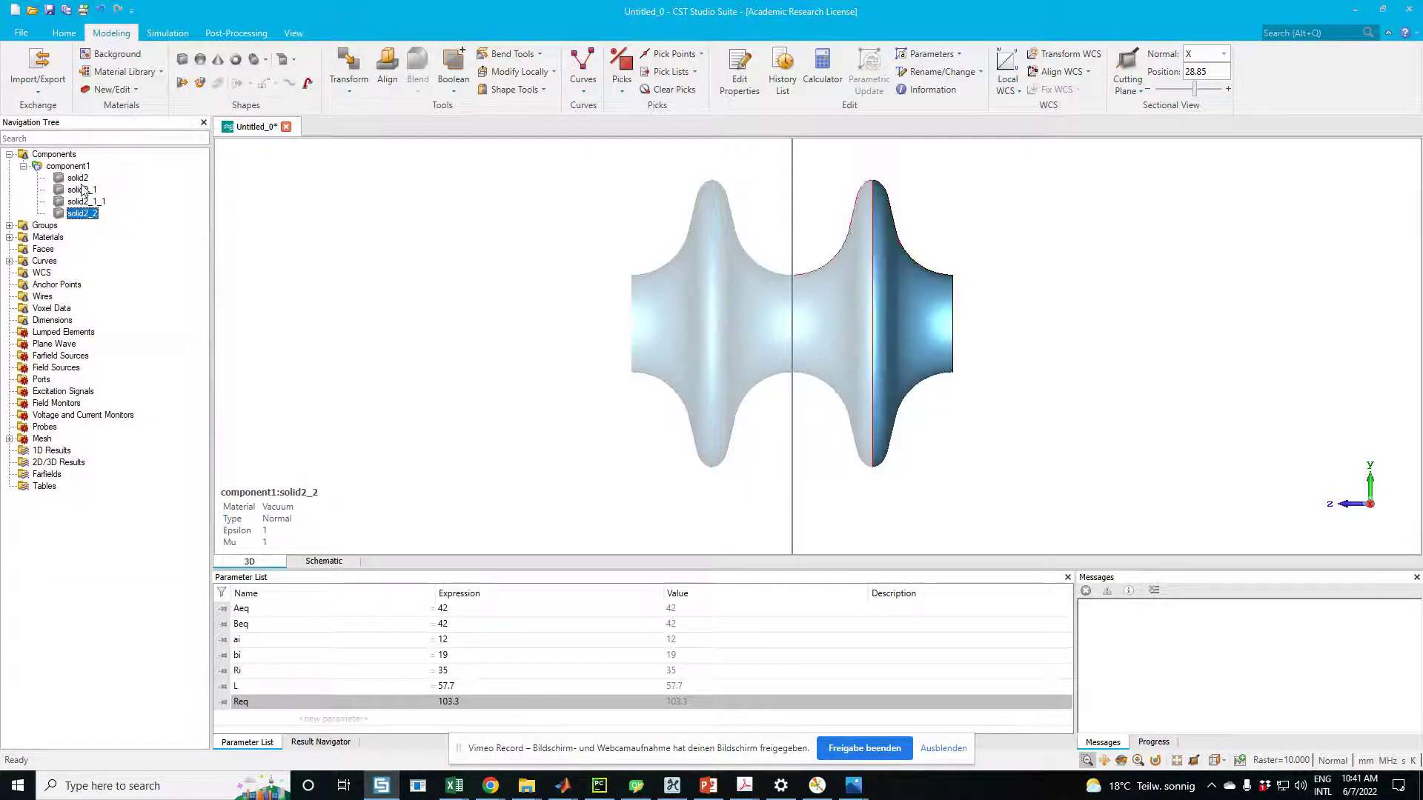
Unite the four half-cell solids solid2, solid2_1, solid2_1_1 and solid2_2 into one body with Boolean Add.
key("Up")
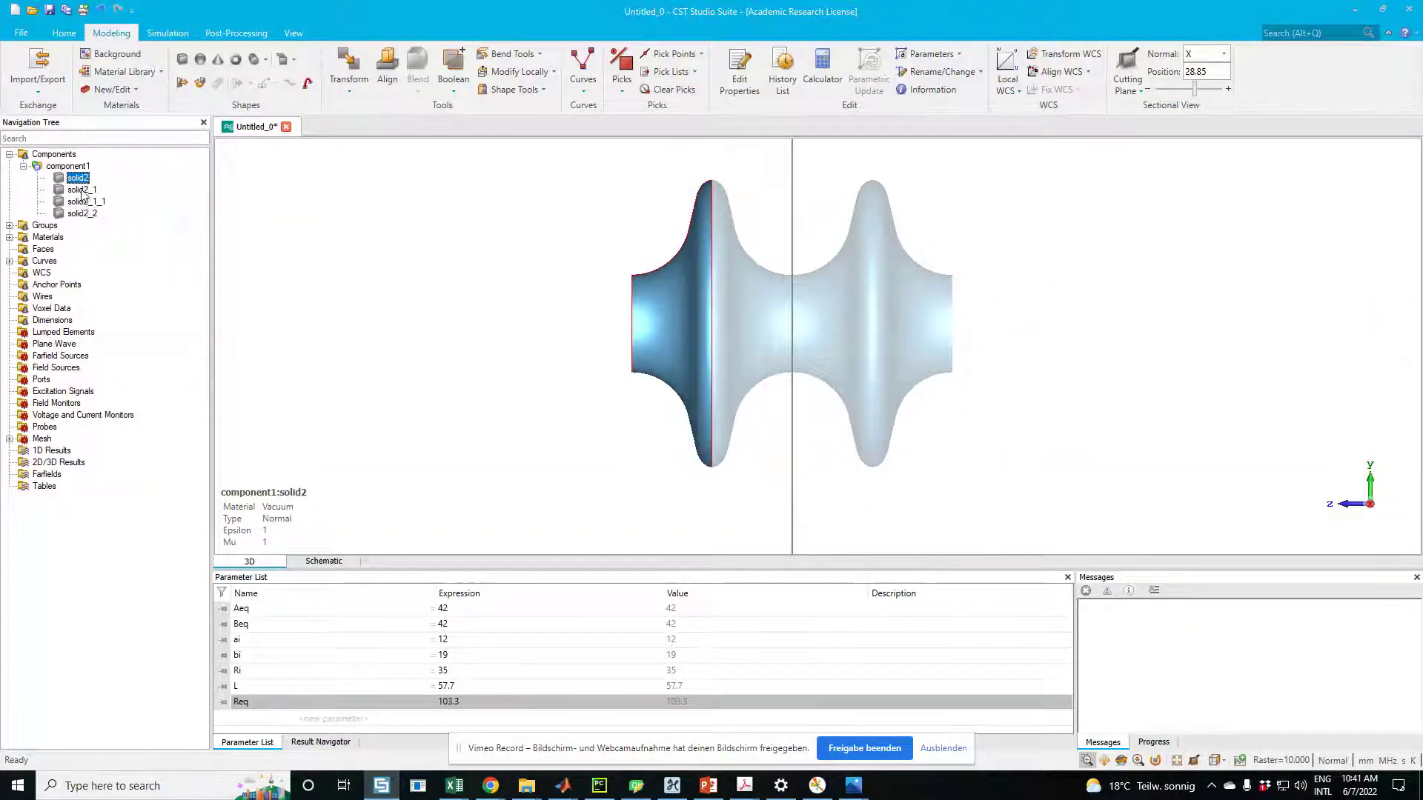
left_click(81, 190, "ctrl")
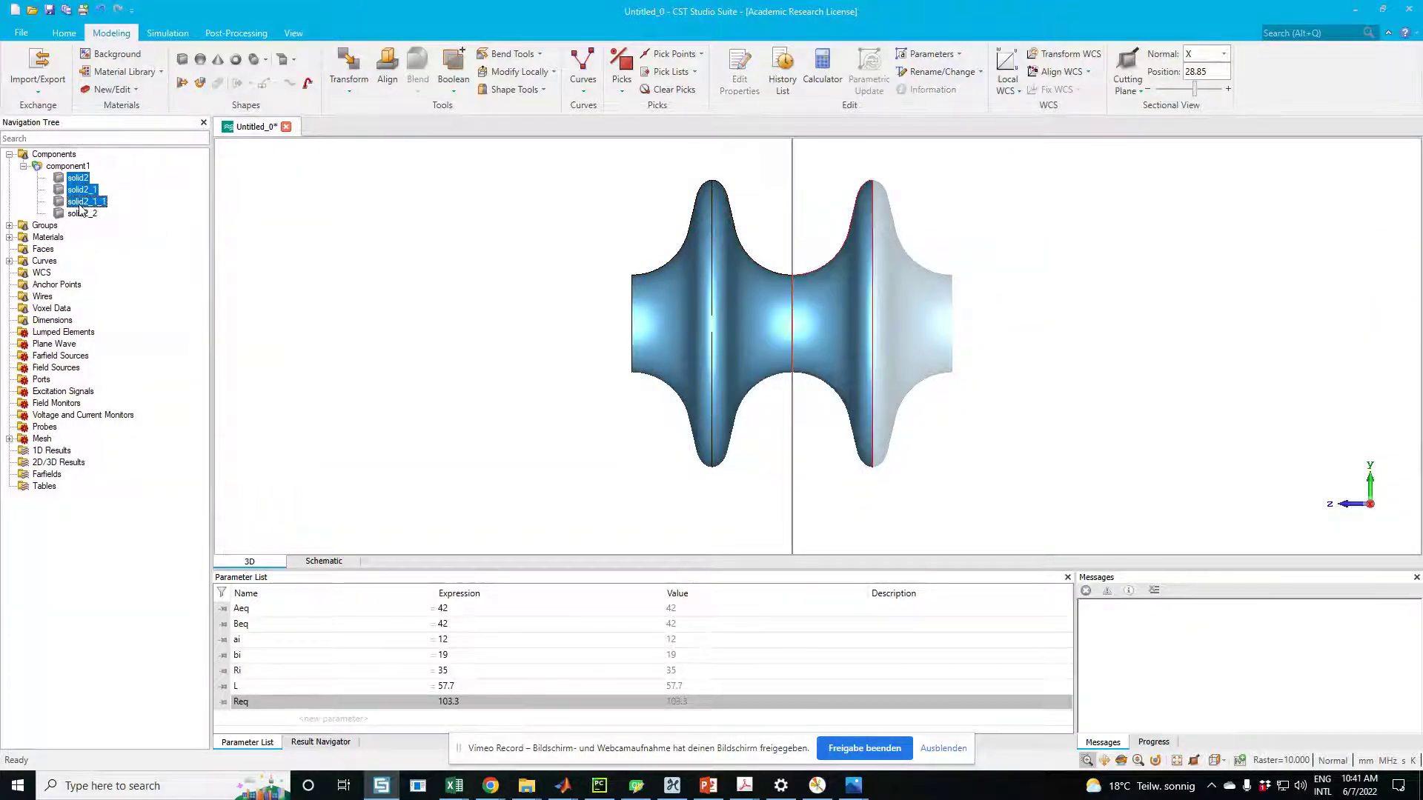
key("Up")
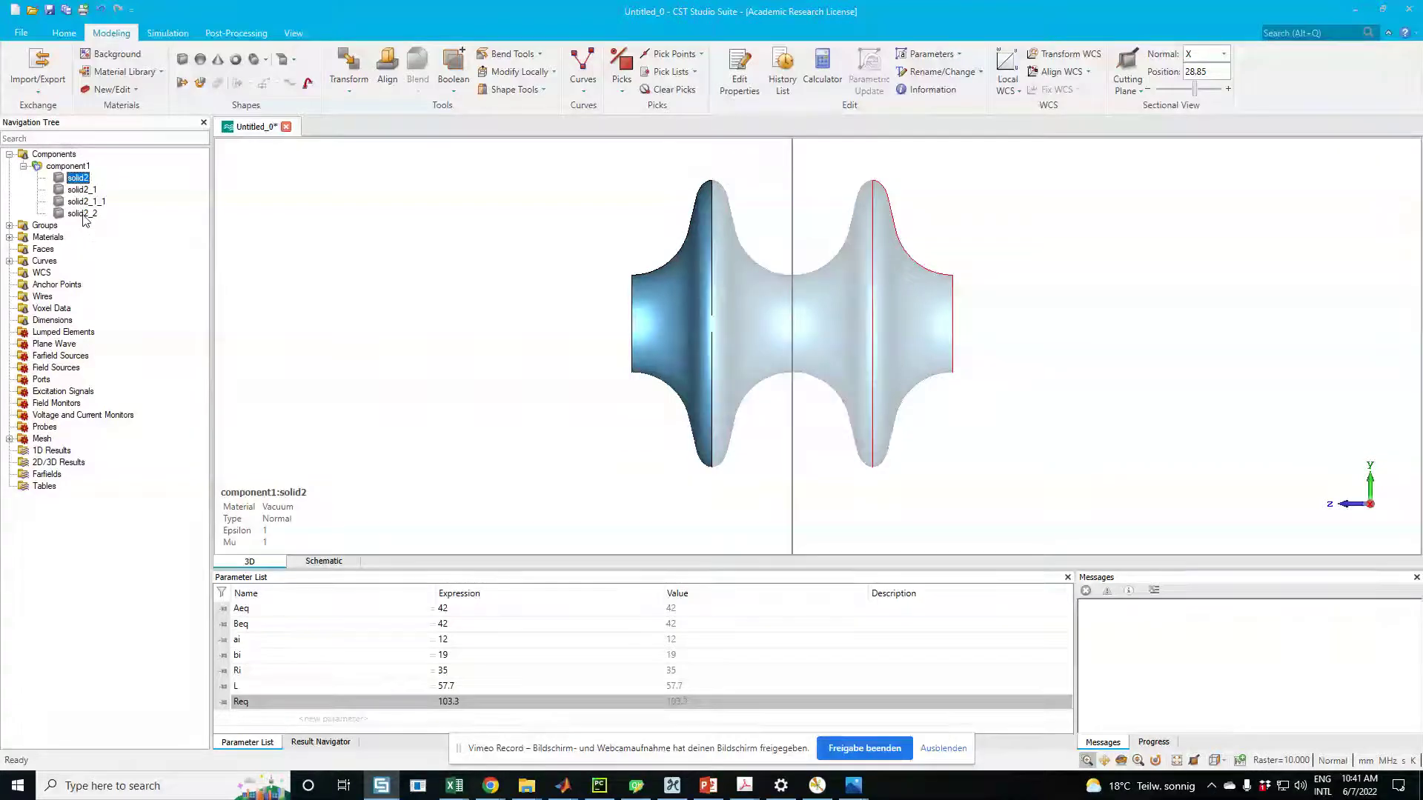
left_click(84, 214)
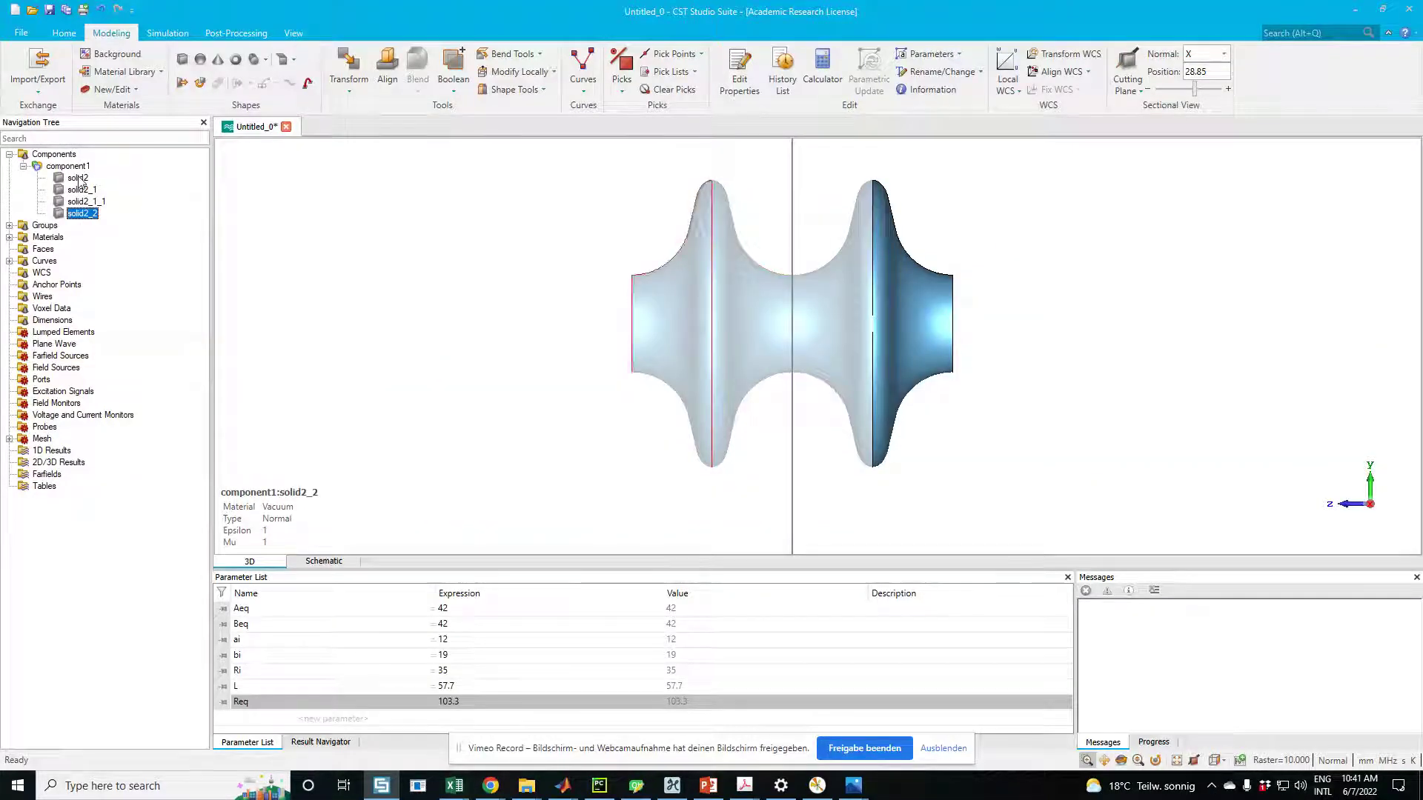
left_click(80, 179)
left_click(83, 213, "shift")
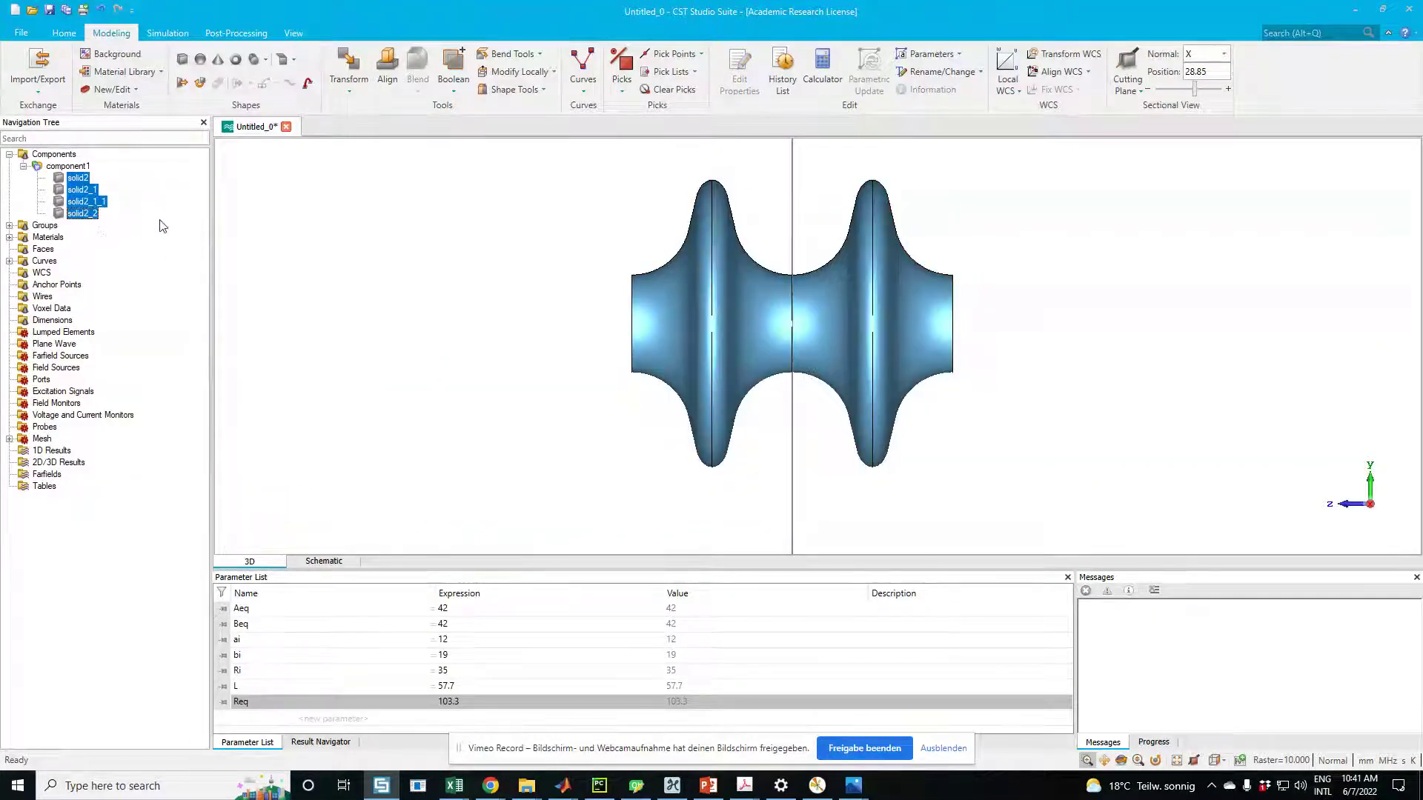
left_click(452, 89)
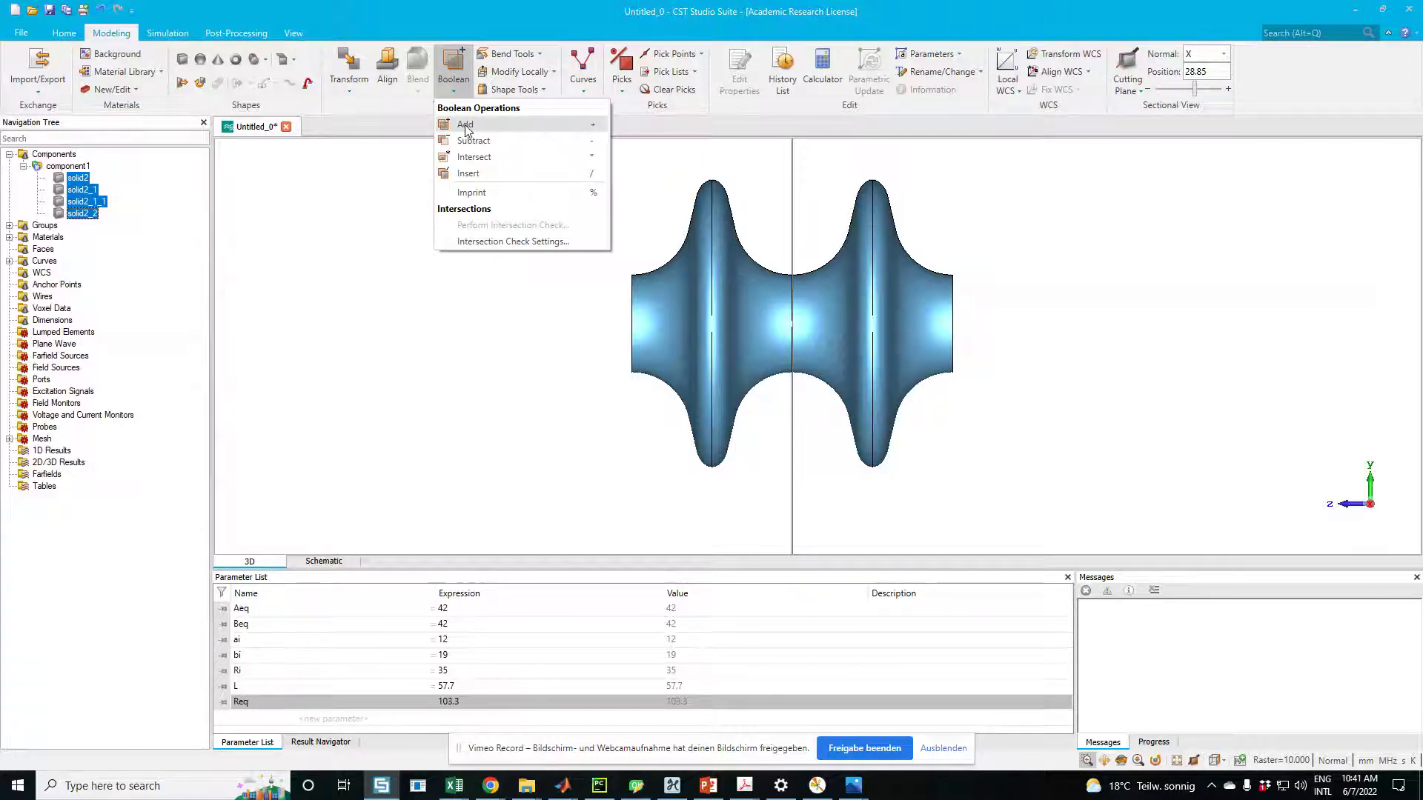
left_click(465, 126)
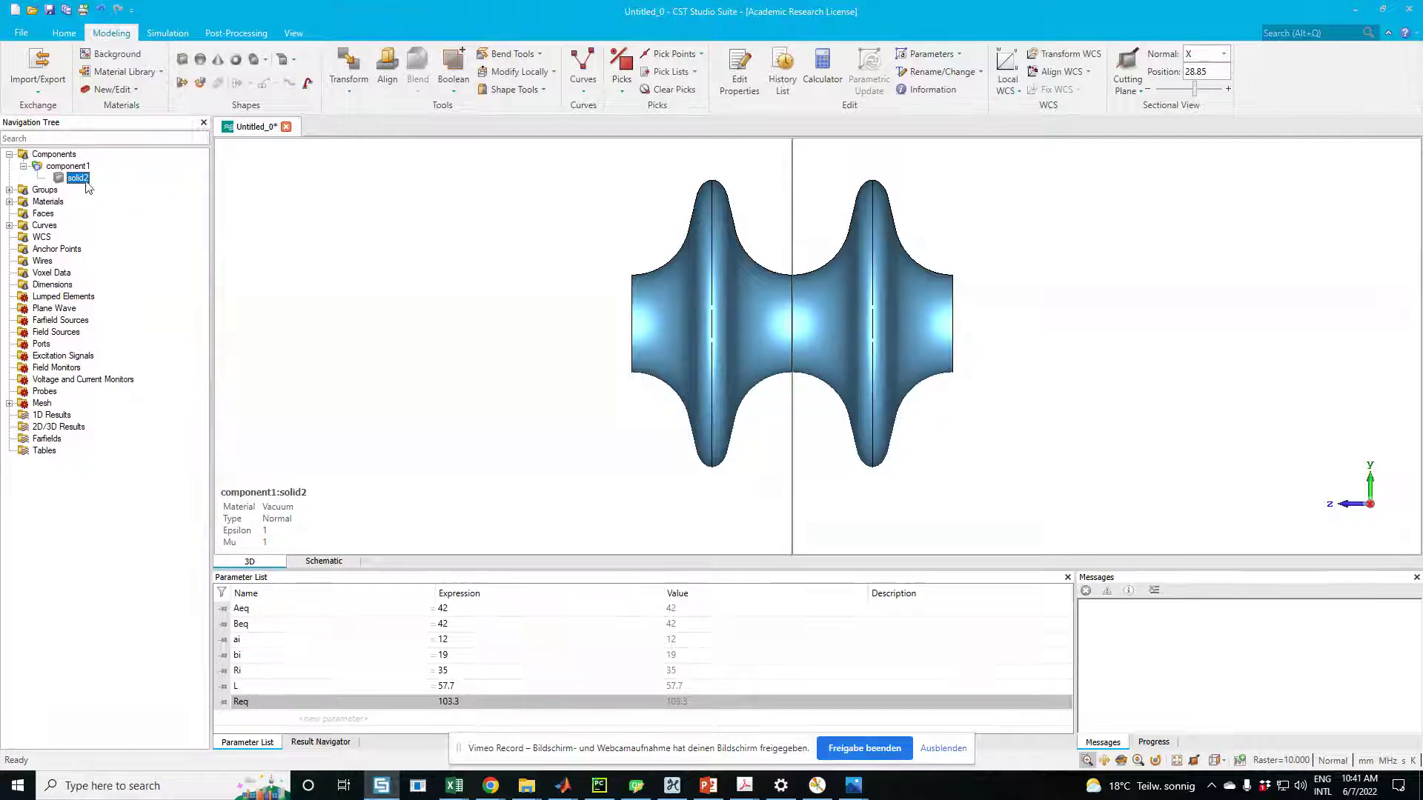
Try to pick the circular end face at the +Z end of the united cavity body solid2.
left_click_drag(637, 287, 720, 293)
key("space")
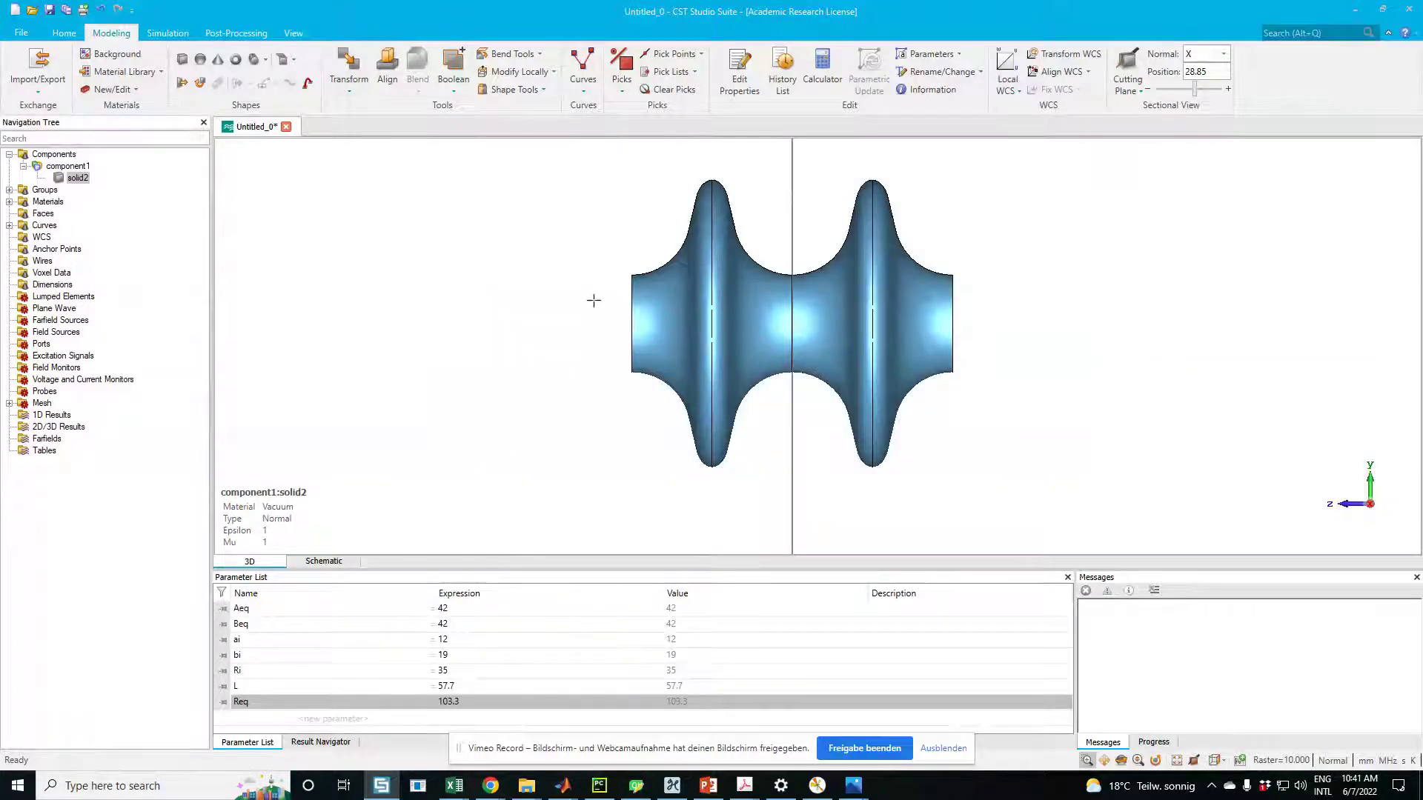
left_click_drag(673, 317, 717, 330)
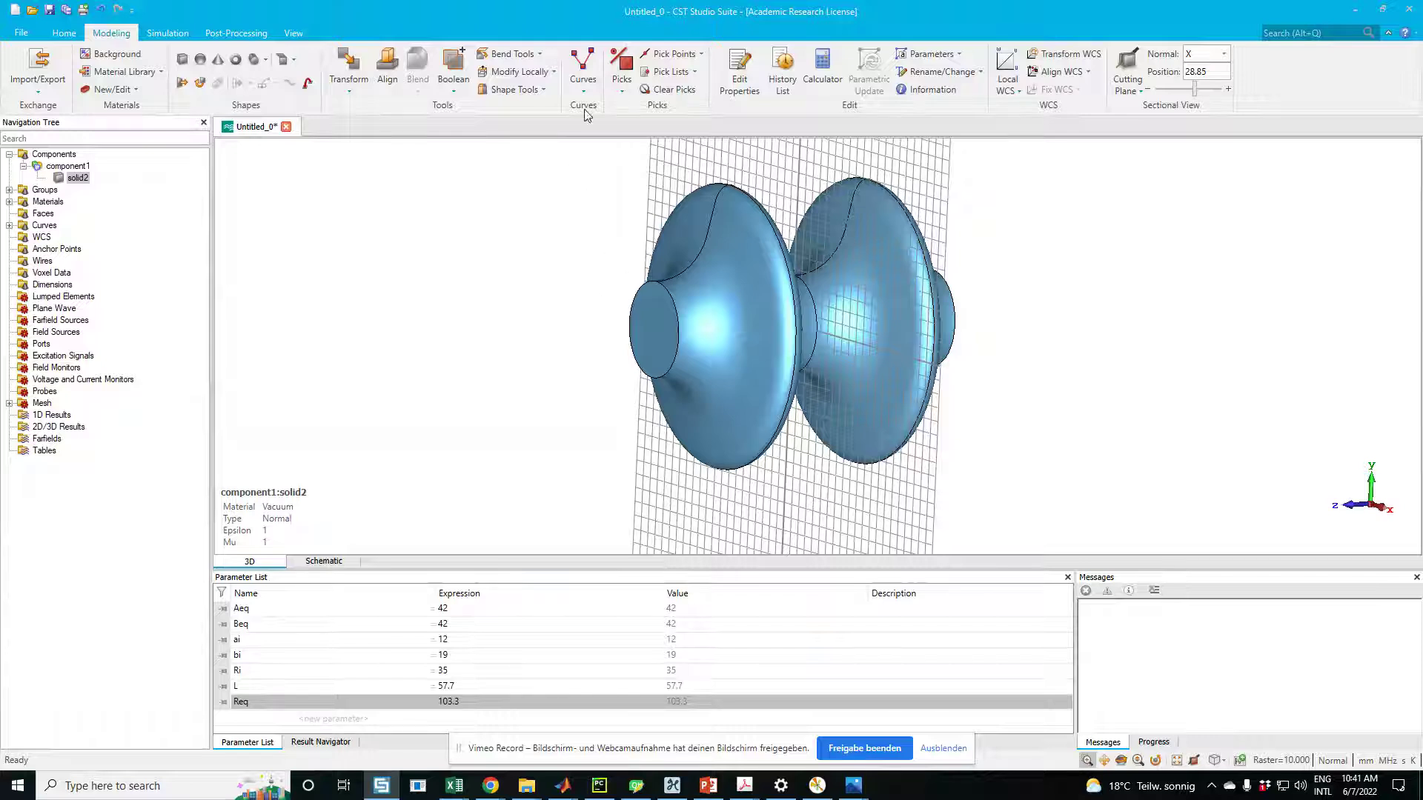
left_click(625, 95)
left_click(621, 92)
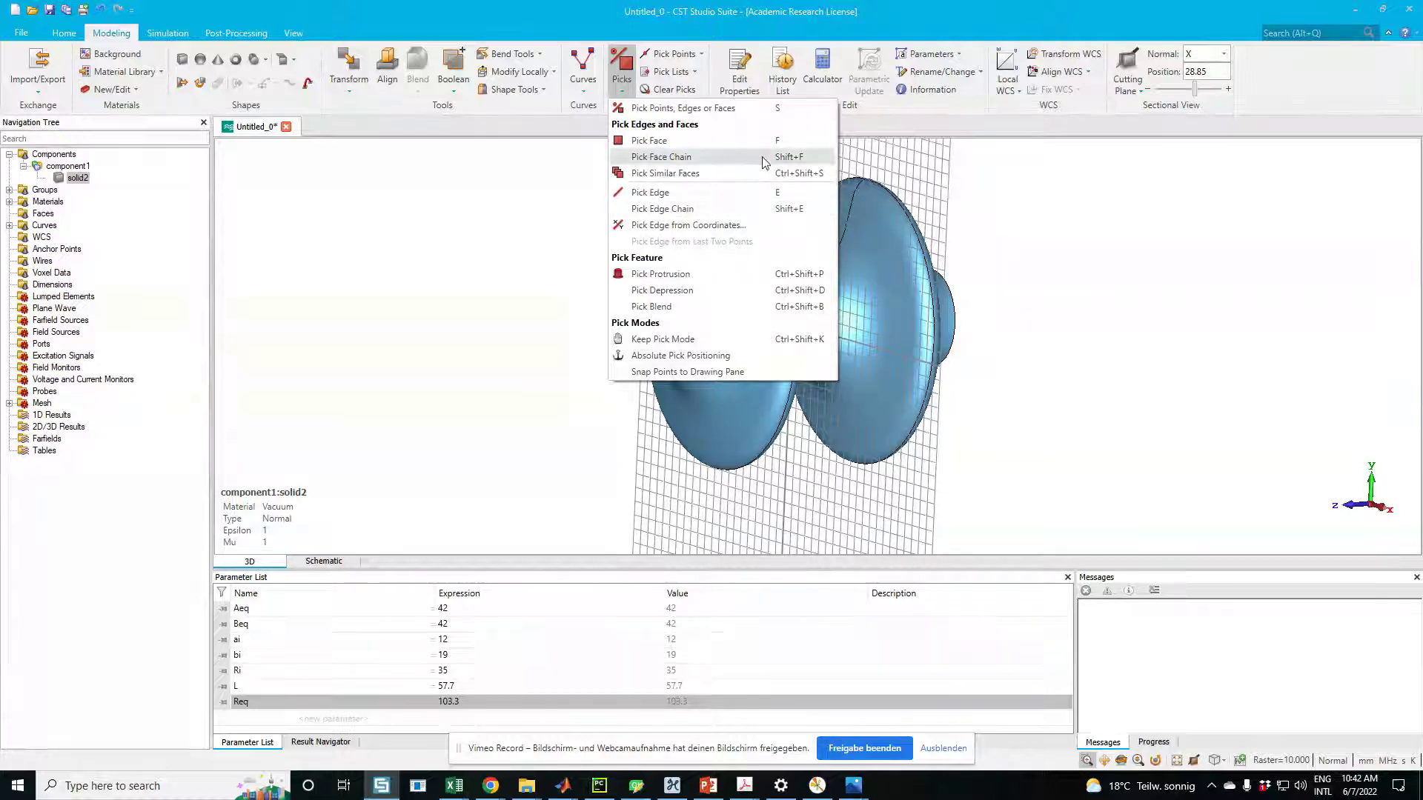
key("e")
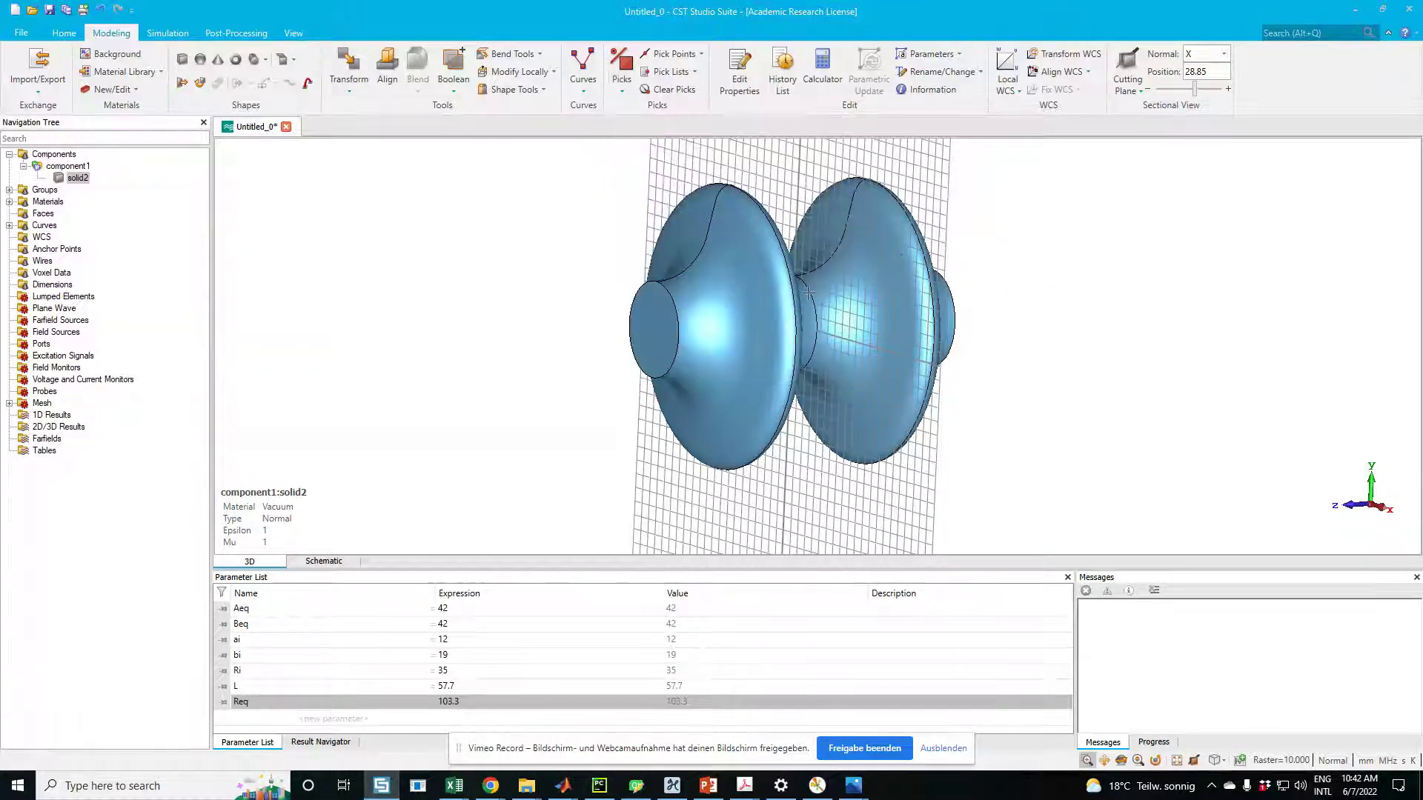
key("s")
left_click(650, 335)
key("f")
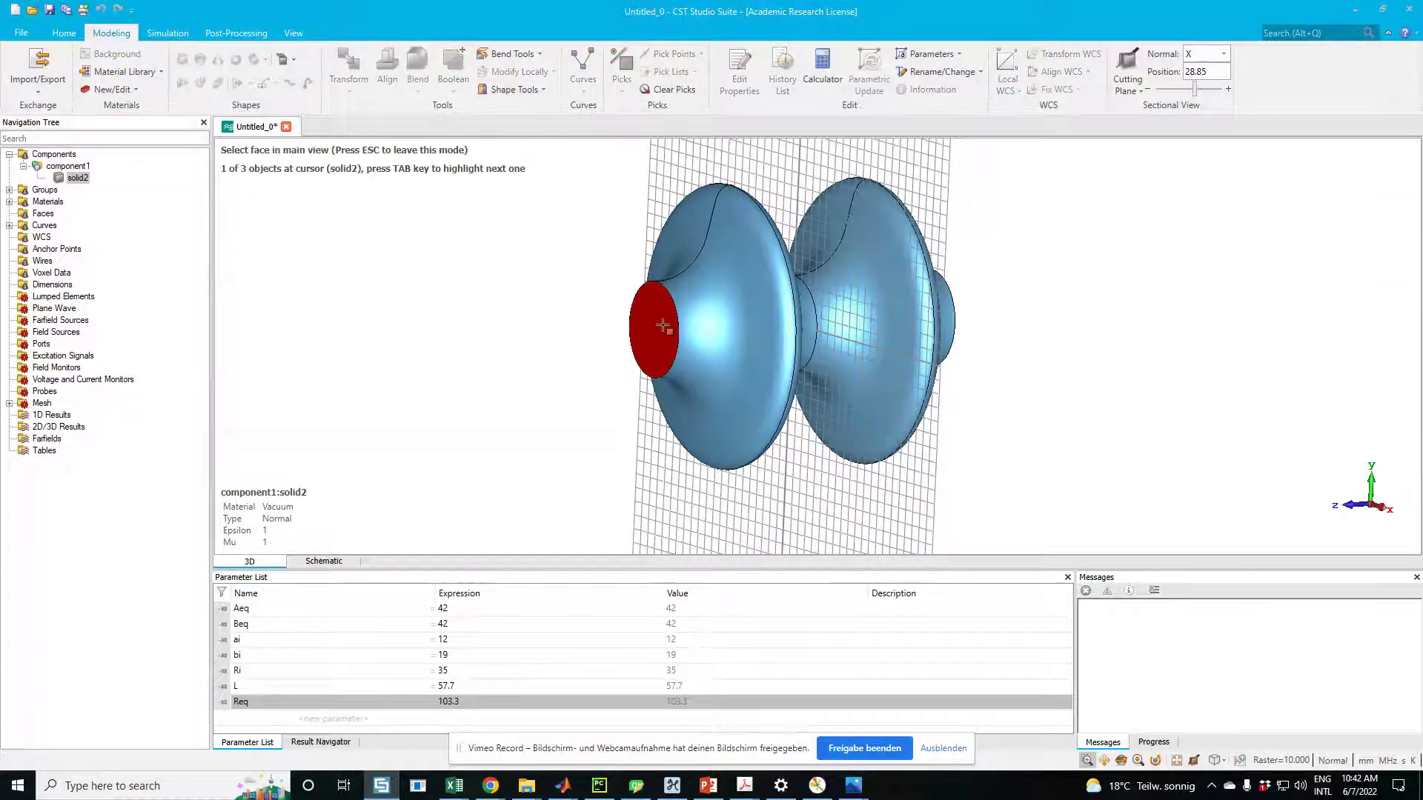
left_click(669, 284)
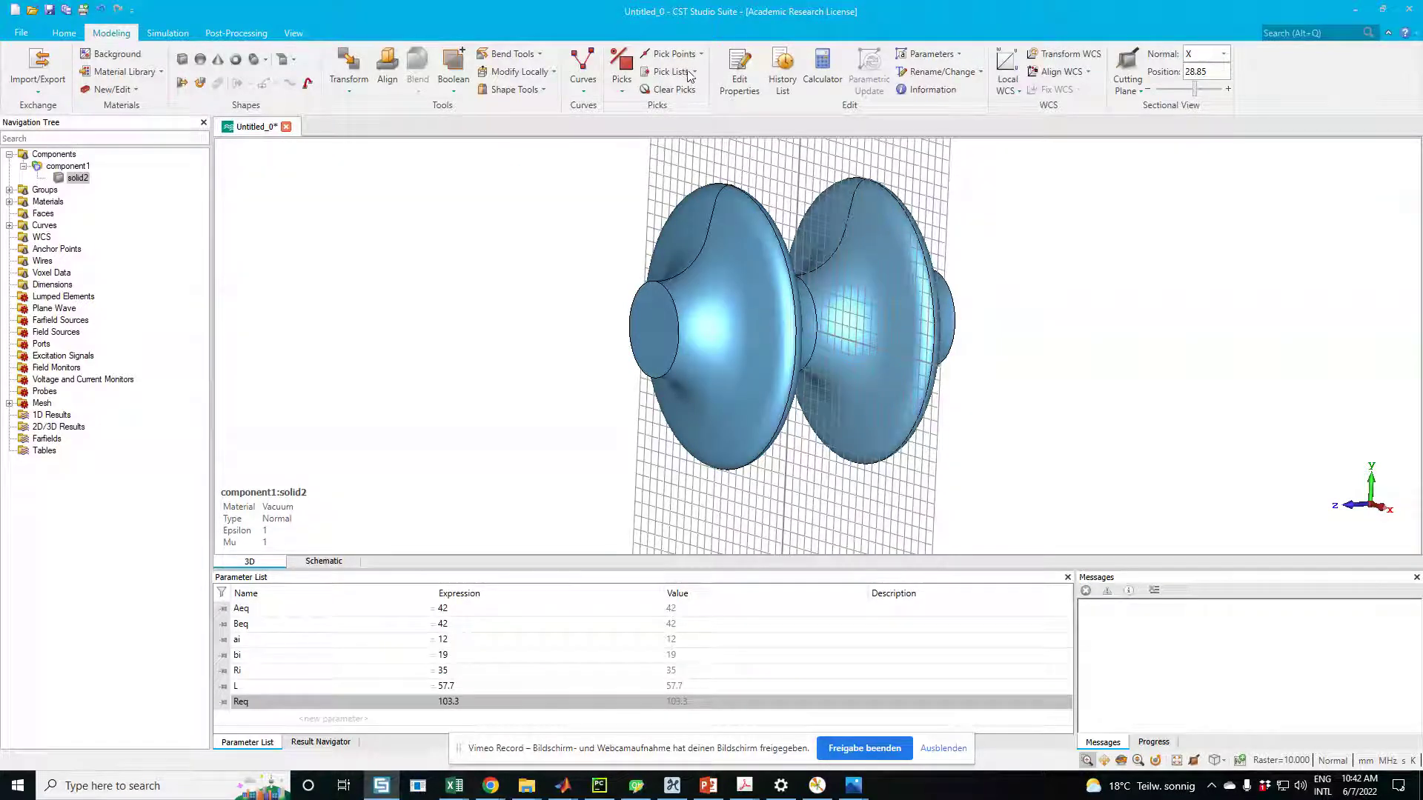
Pick the circular +Z end face of solid2, clear that pick and pick the same face again.
left_click(633, 89)
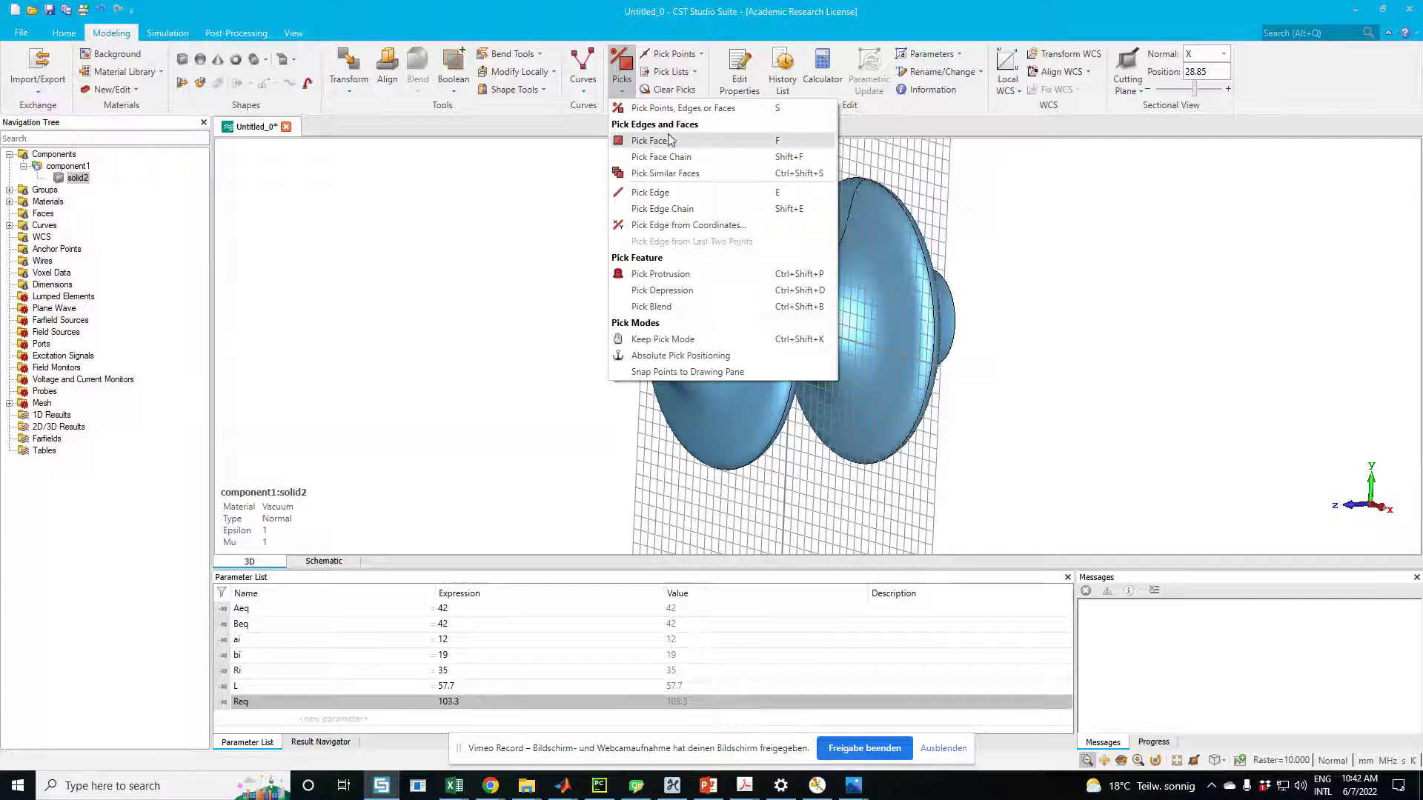
left_click(750, 194)
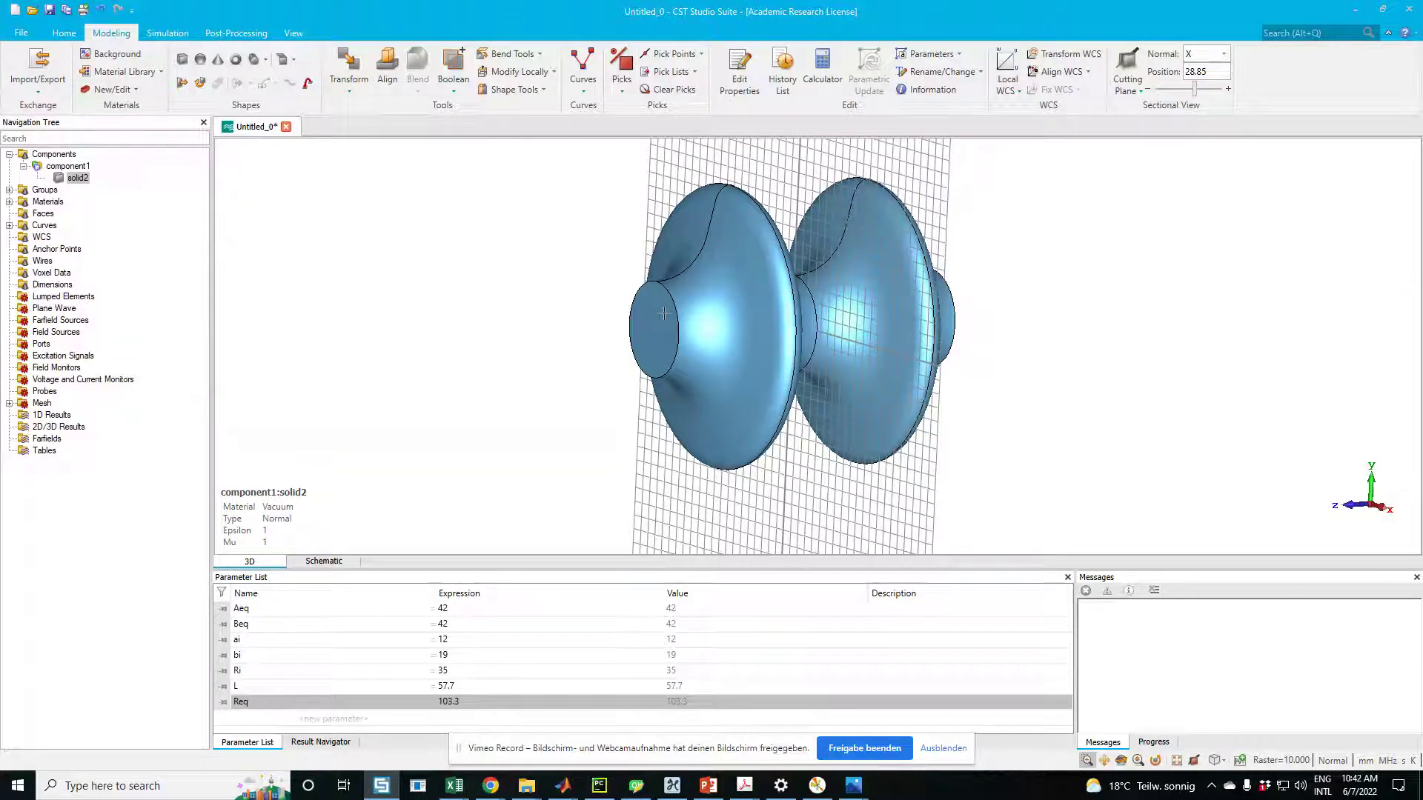
left_click(644, 332)
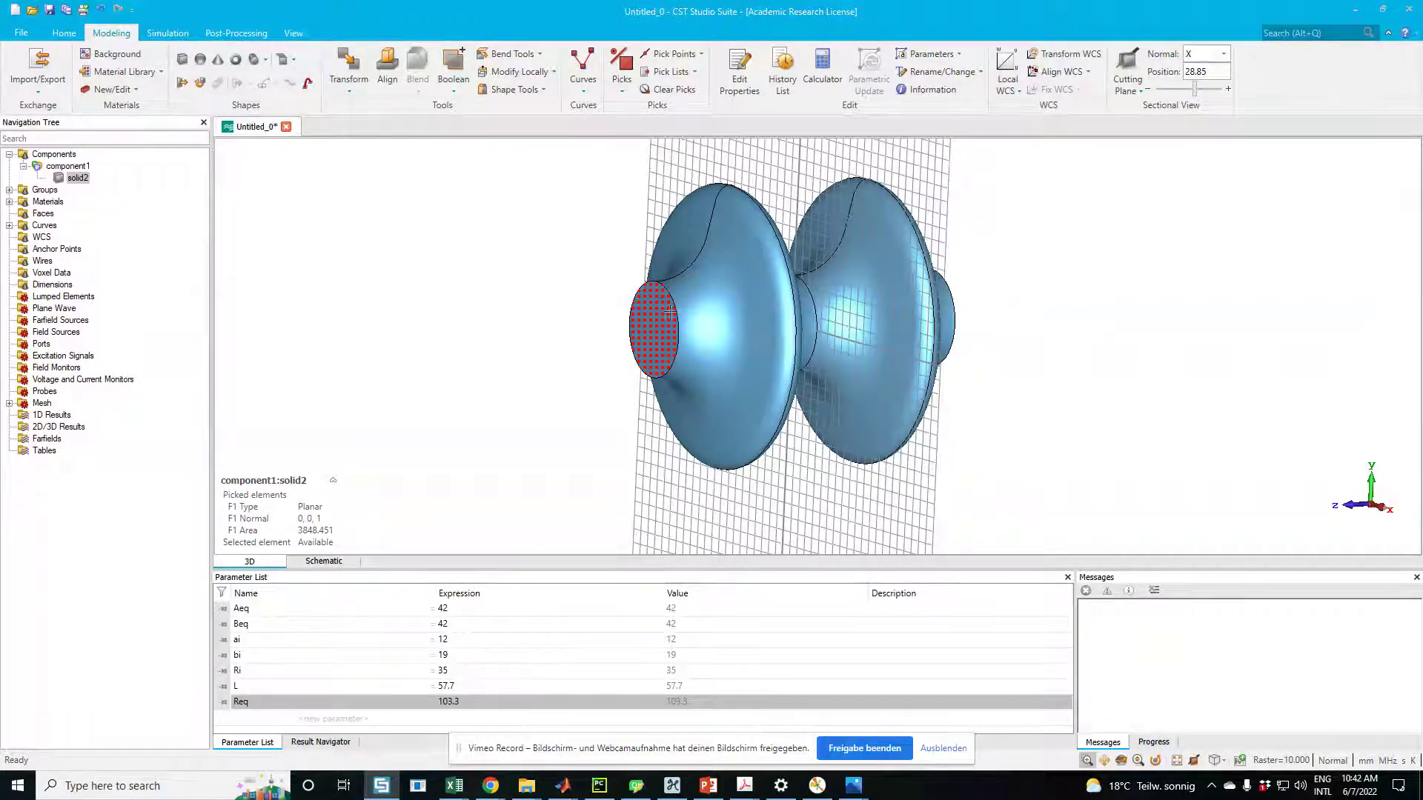
key("d")
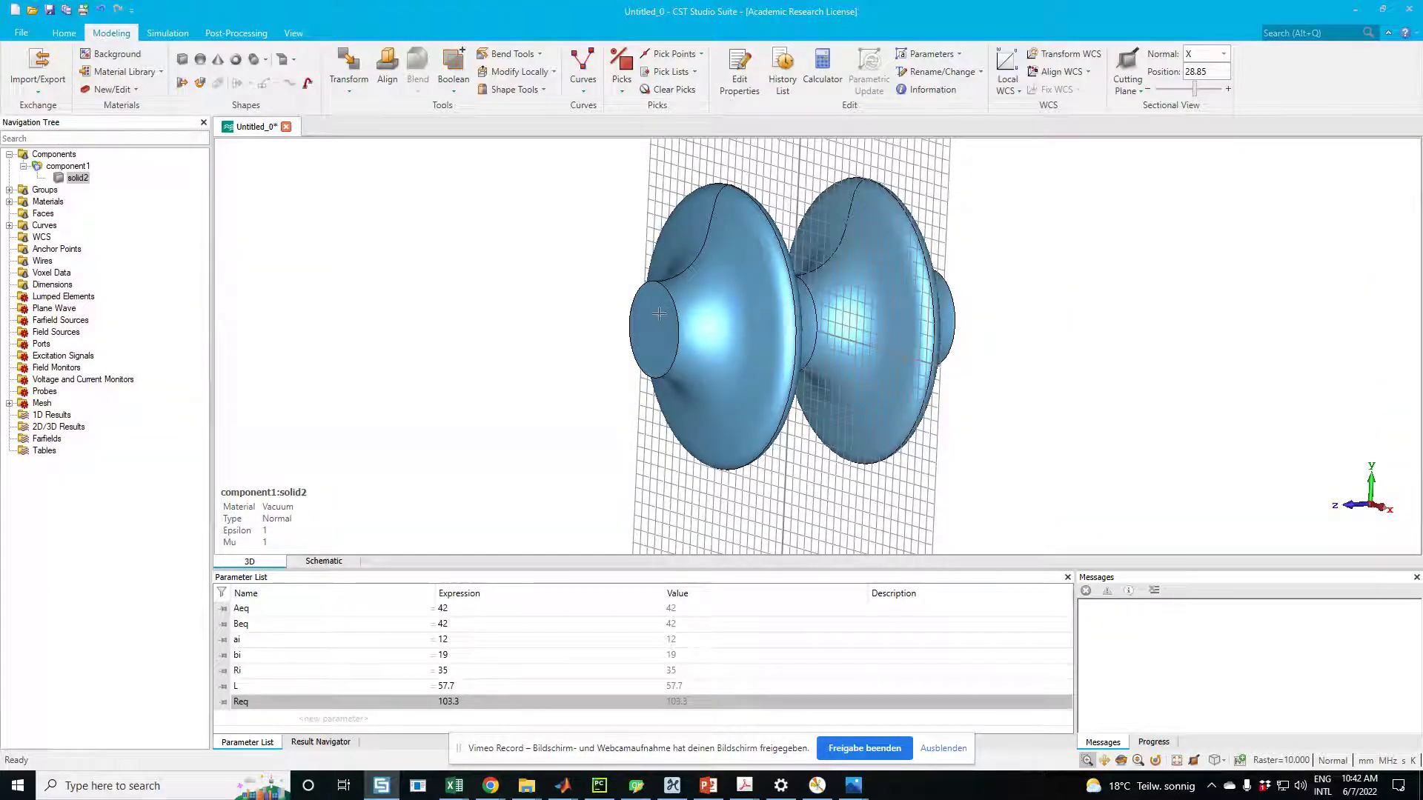
key("f")
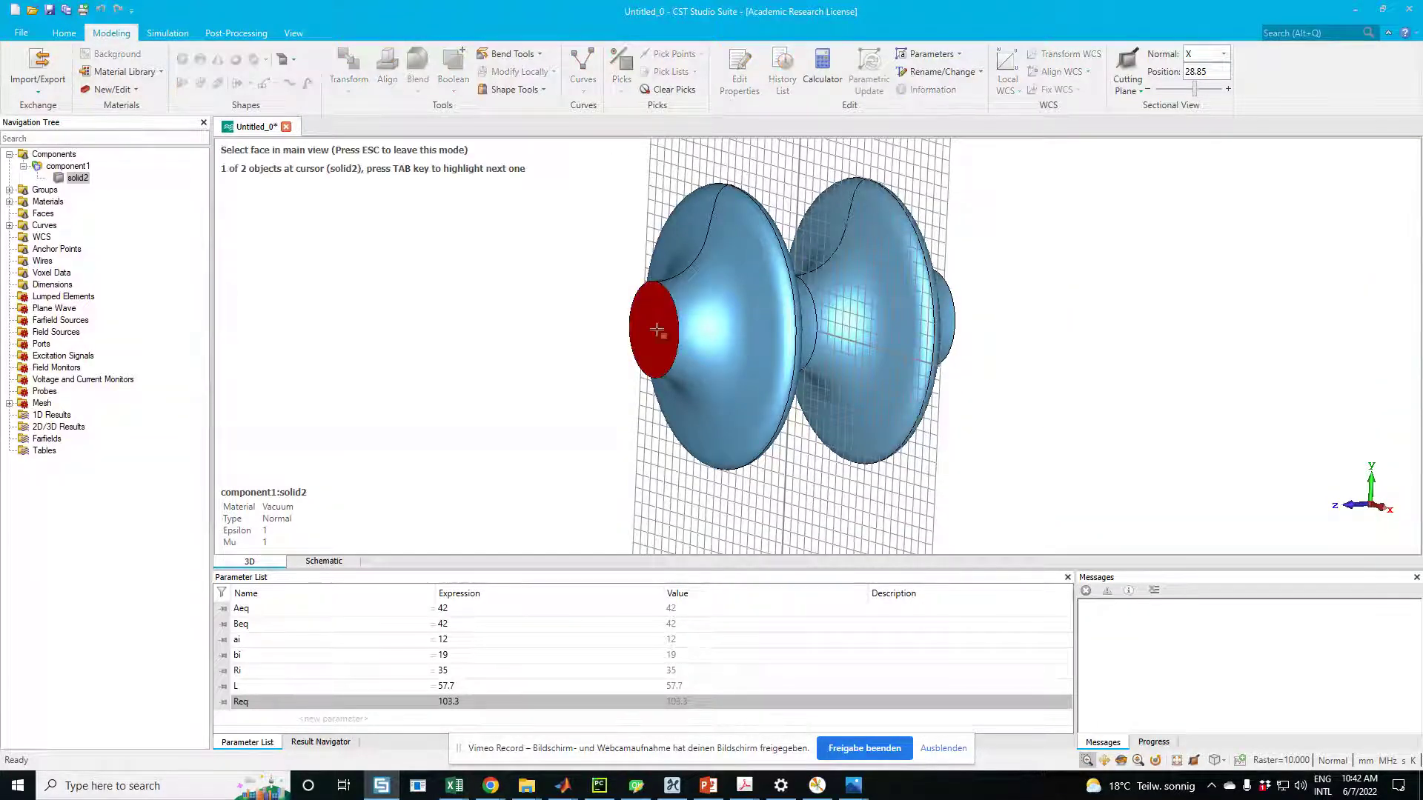
double_click(653, 317)
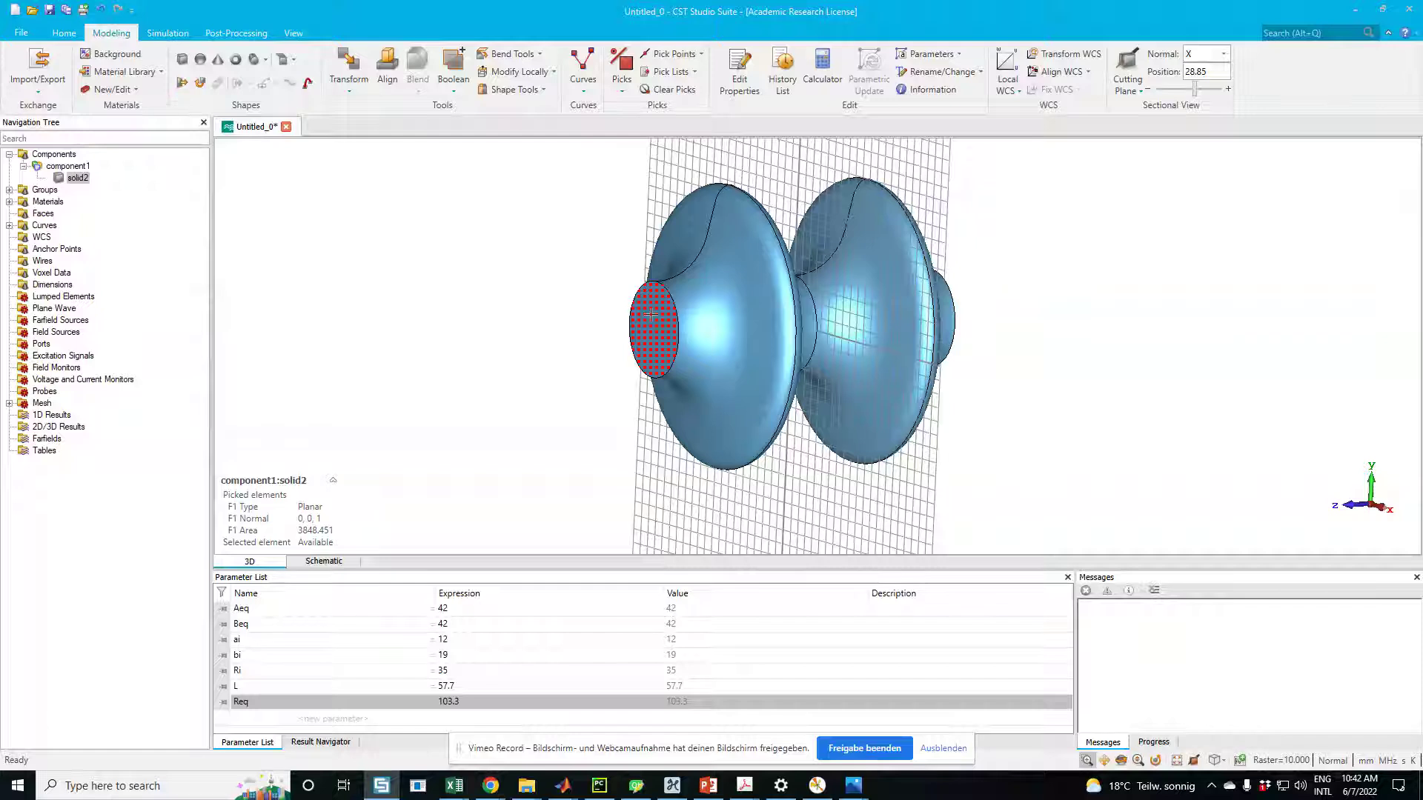
Add a beam pipe length parameter named Lbp with the expression 4*L.
left_click(315, 718)
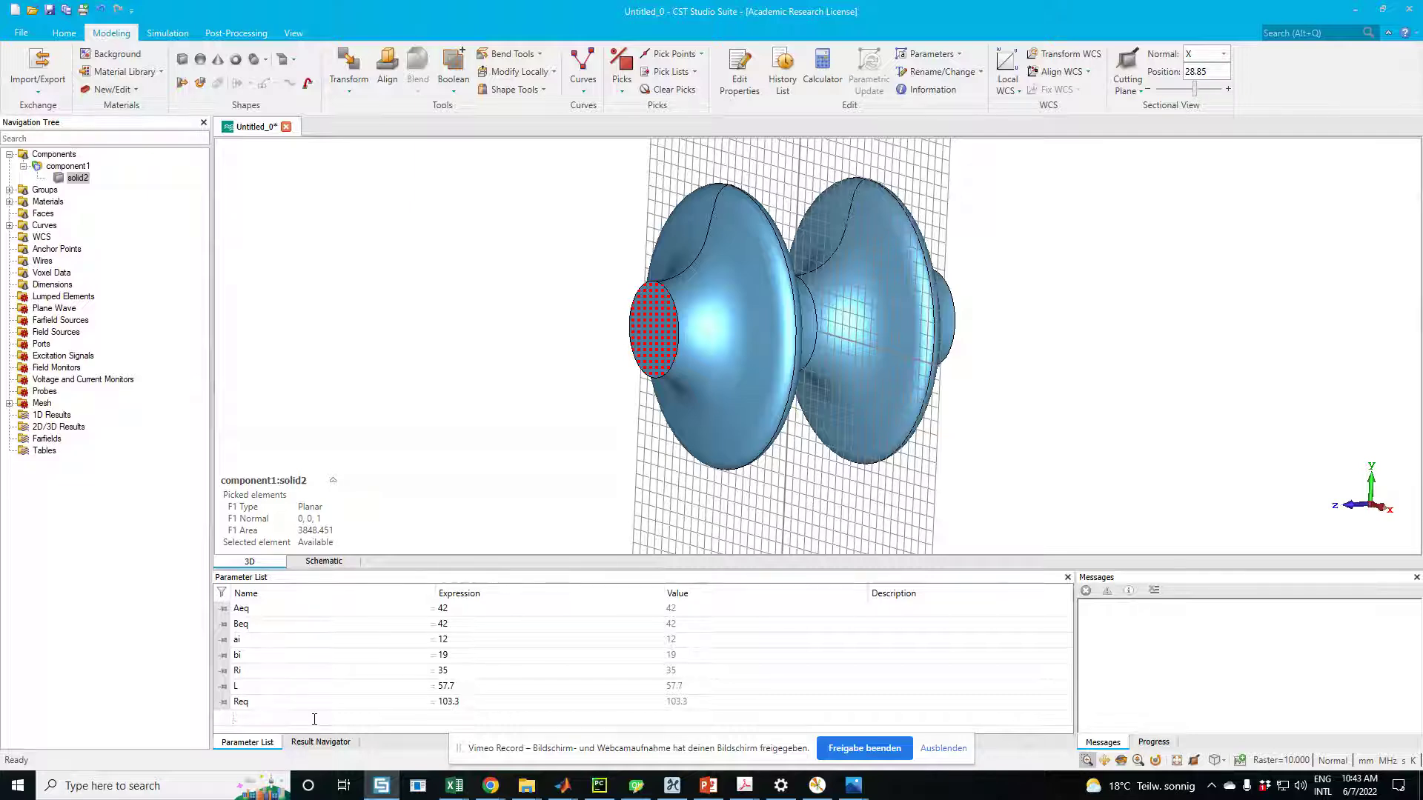
key("Return")
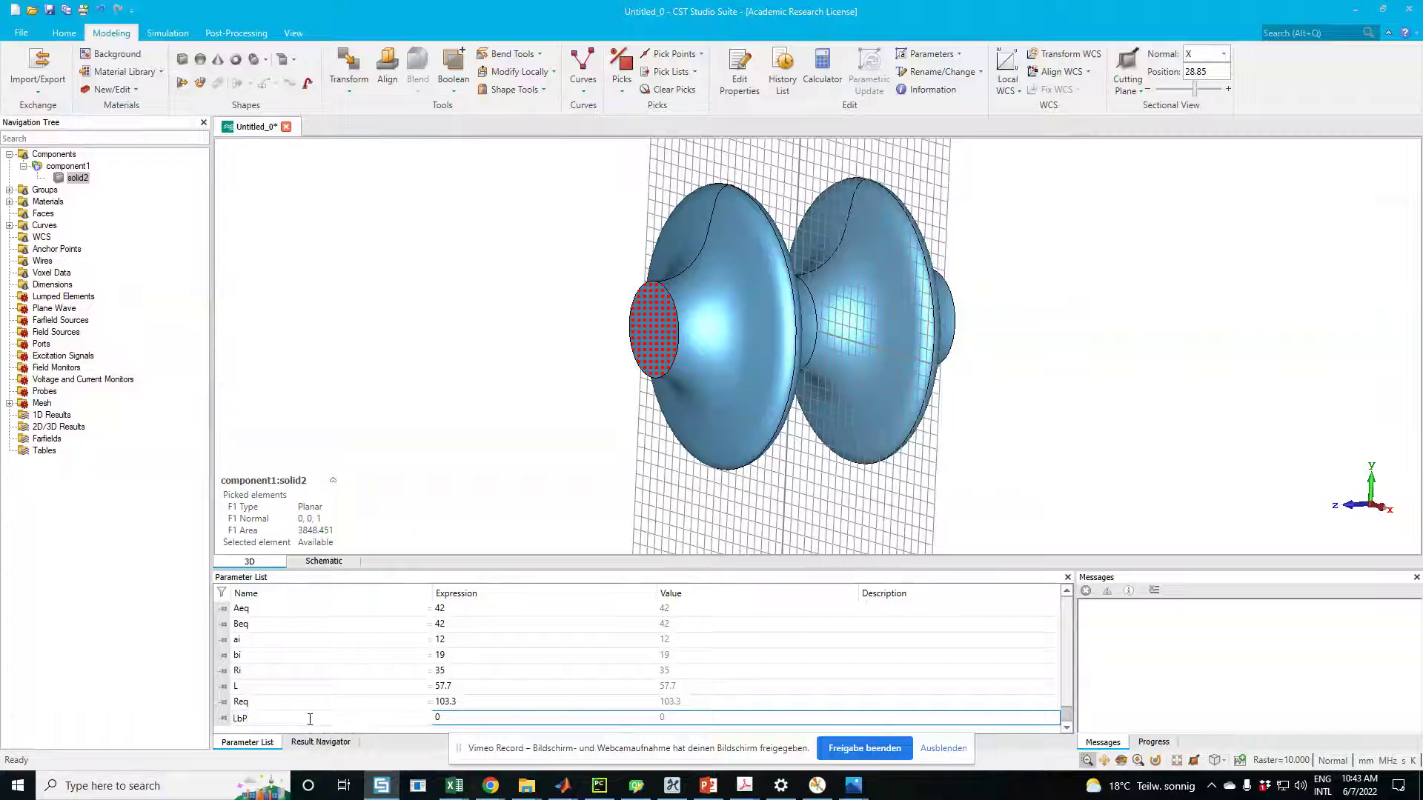
key("Return")
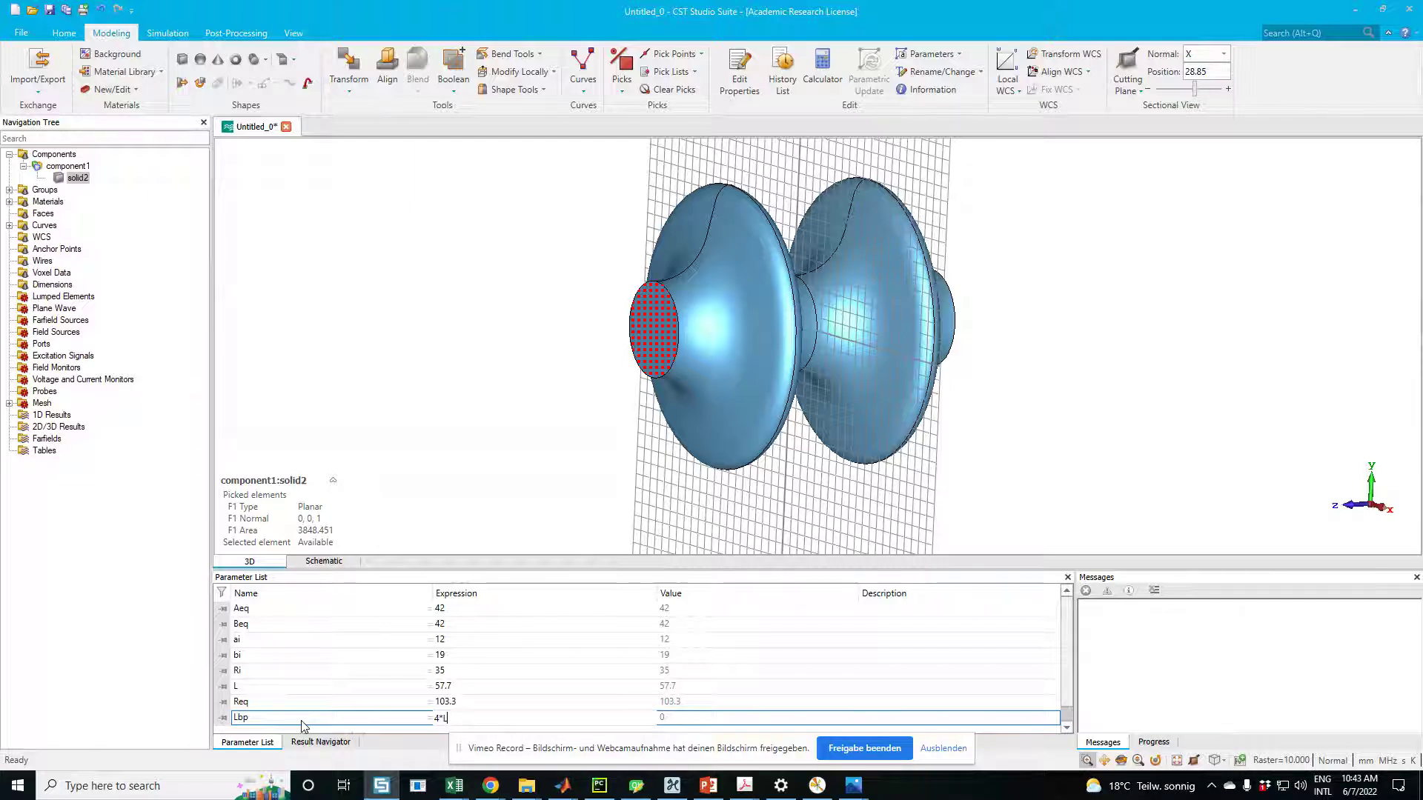
type("4*L")
key("Return")
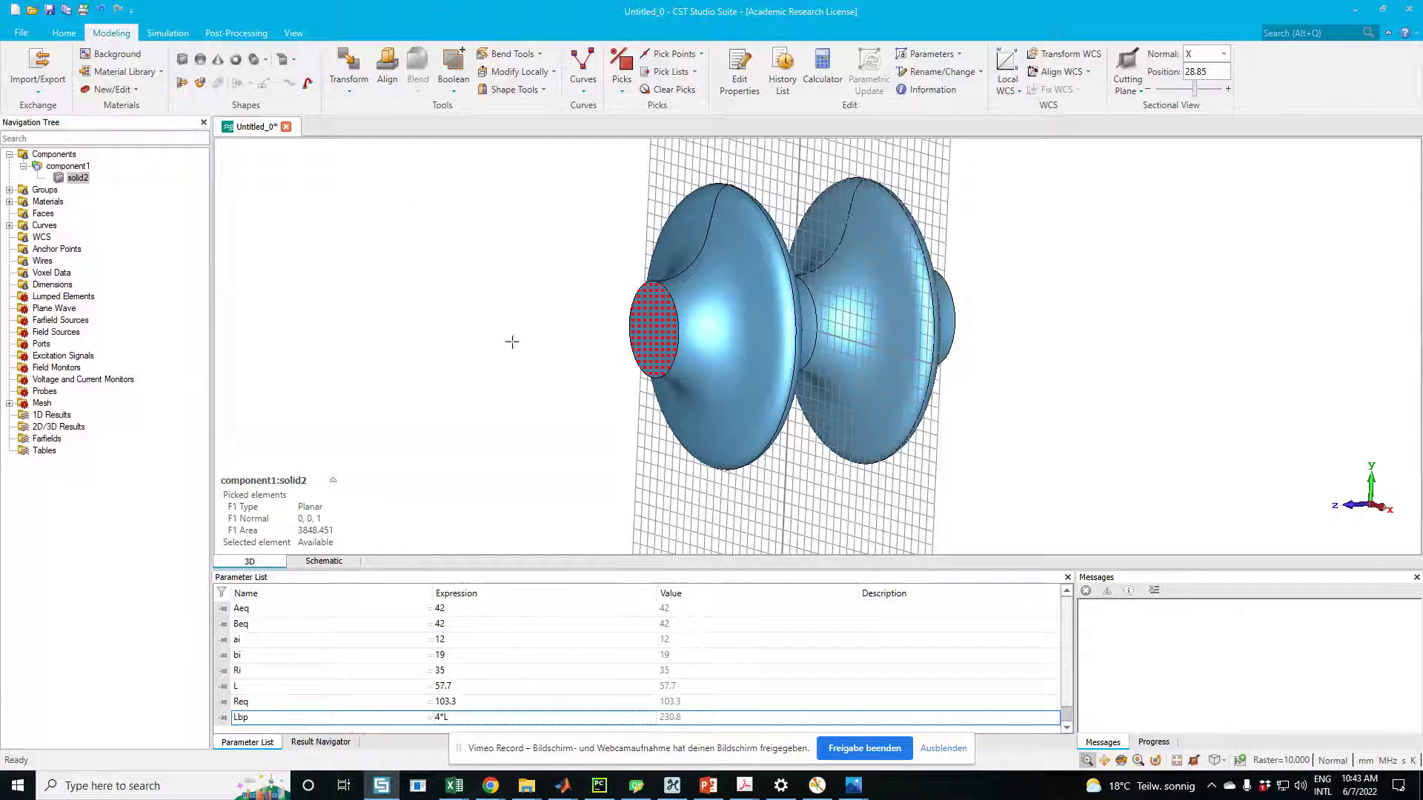
Re-pick the circular +Z end face of solid2 and extrude it by height Lbp as vacuum solid3 in component1, previewing it first.
left_click(655, 312)
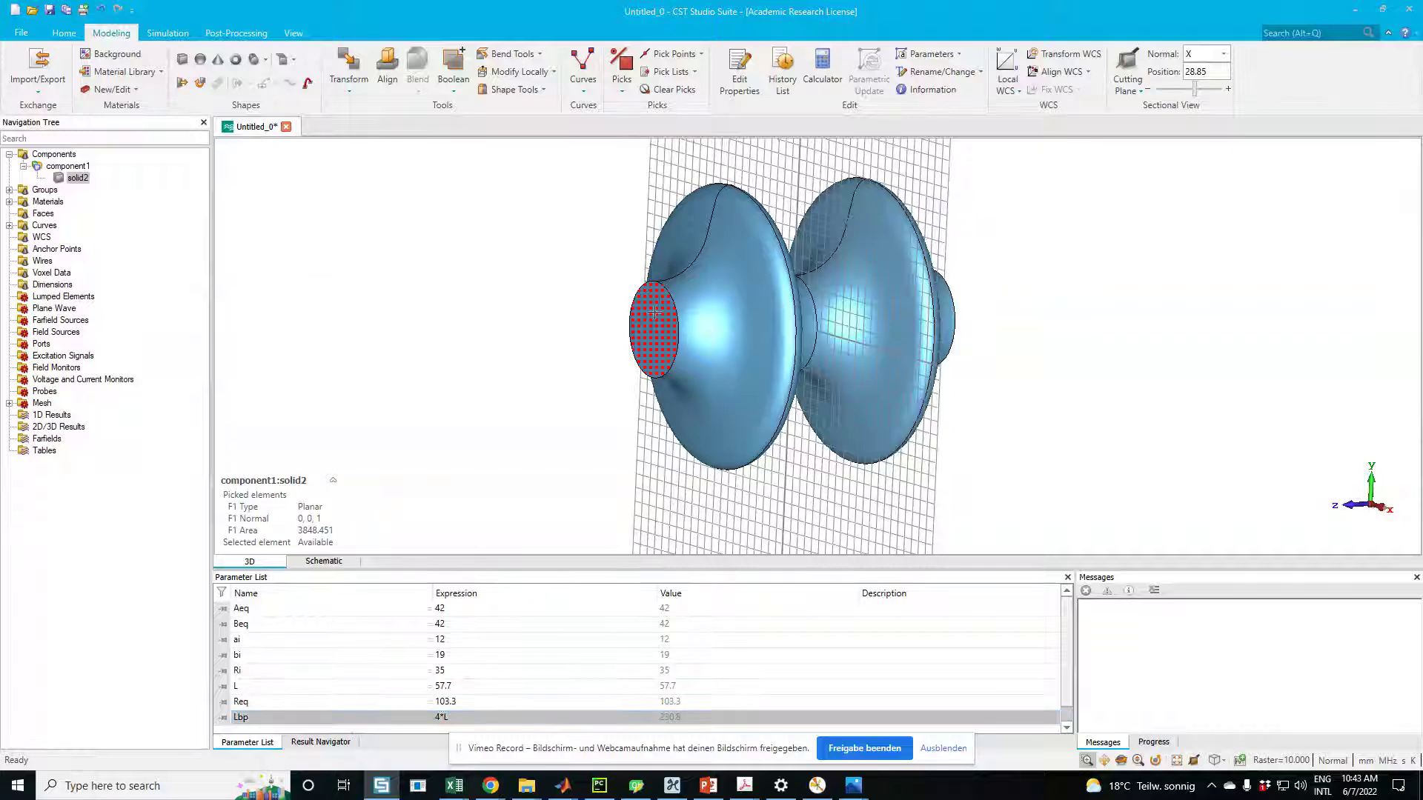
left_click(650, 312)
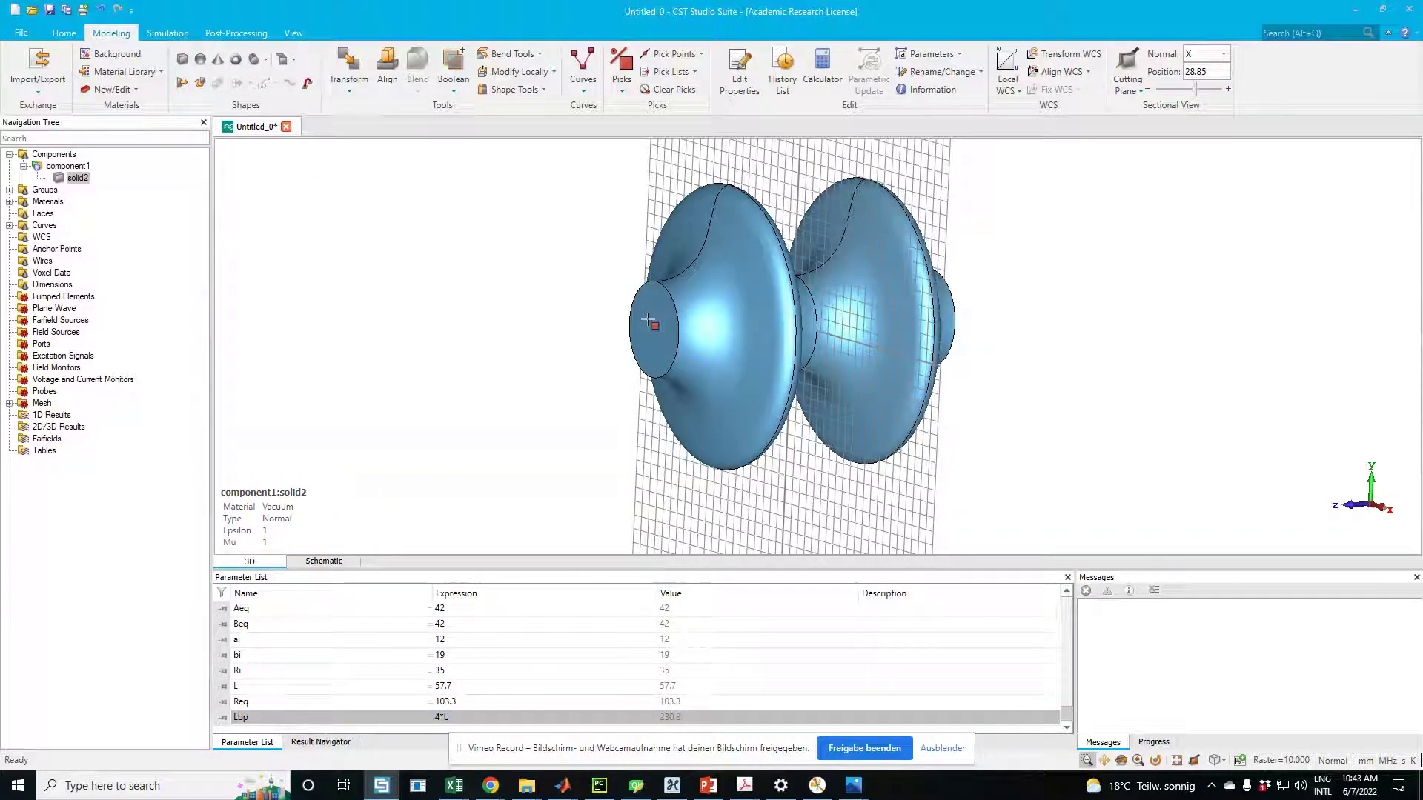
key("f")
left_click(649, 319)
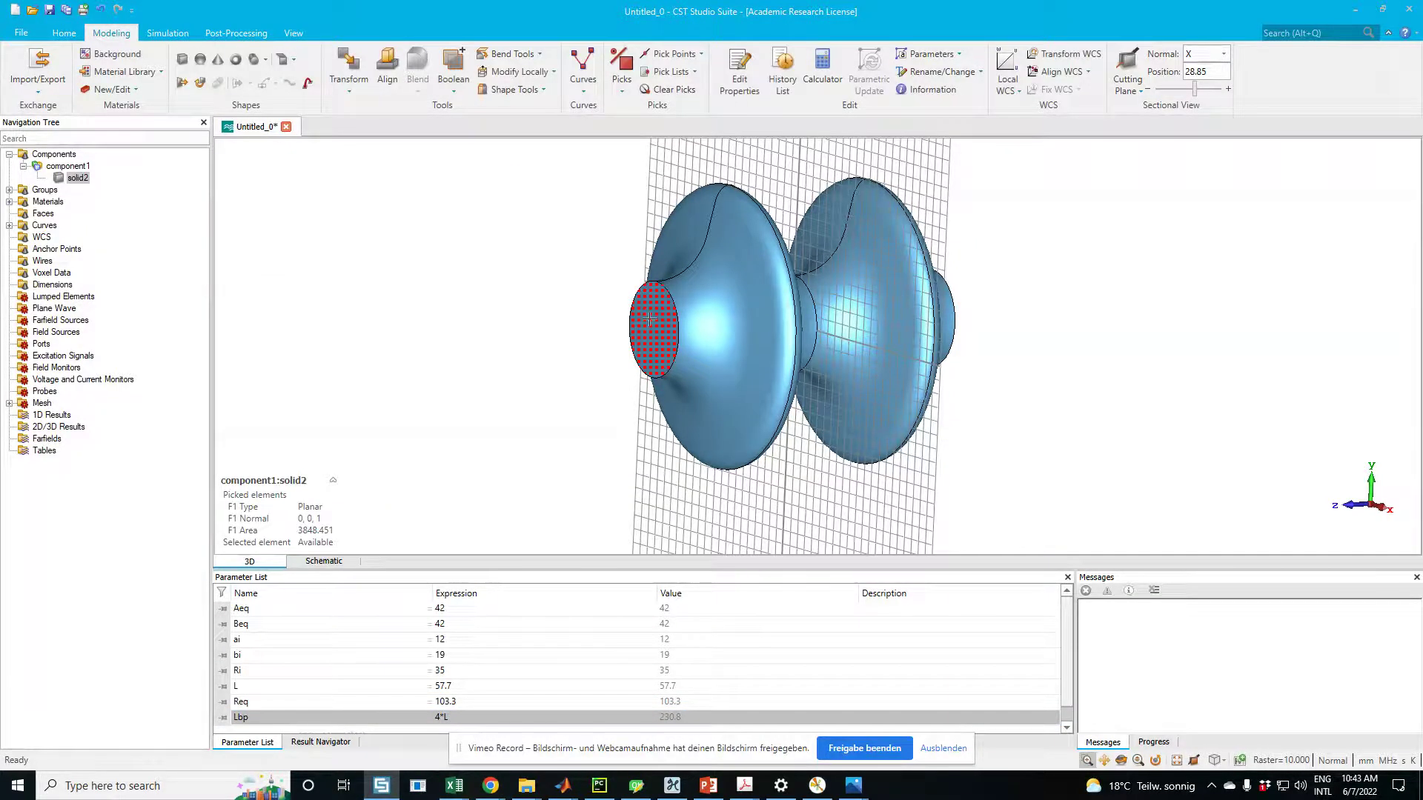
left_click(182, 83)
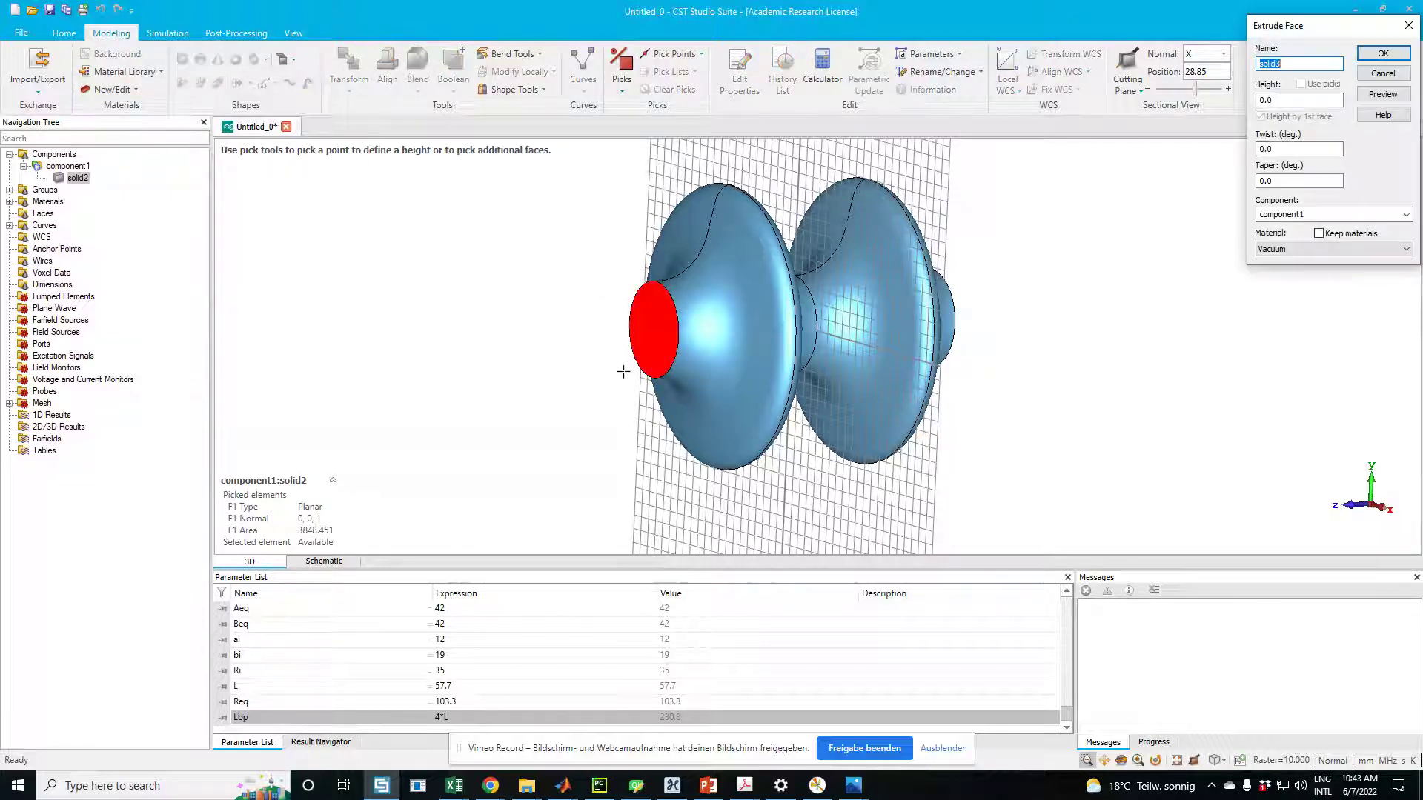
key("Tab")
type("Lbp")
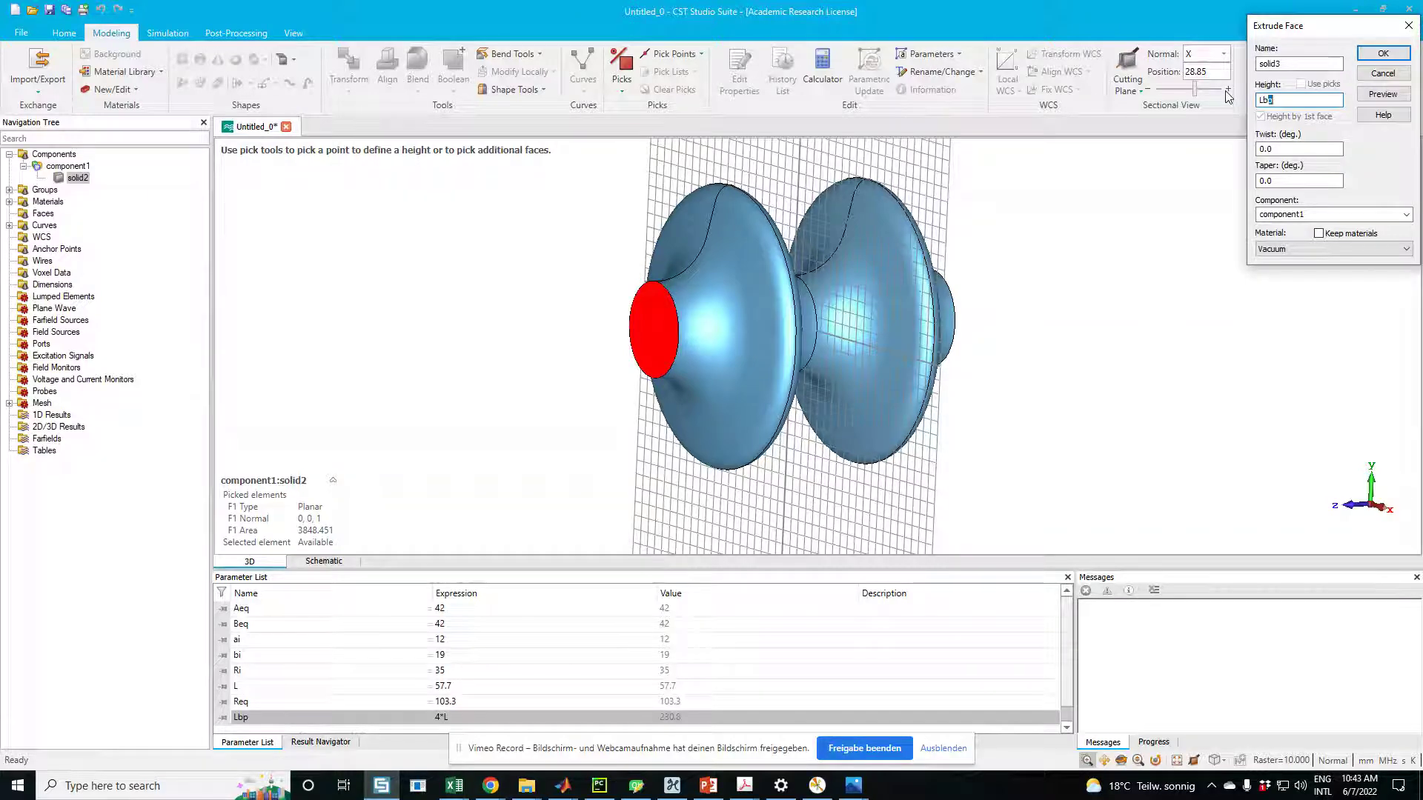
left_click(1383, 94)
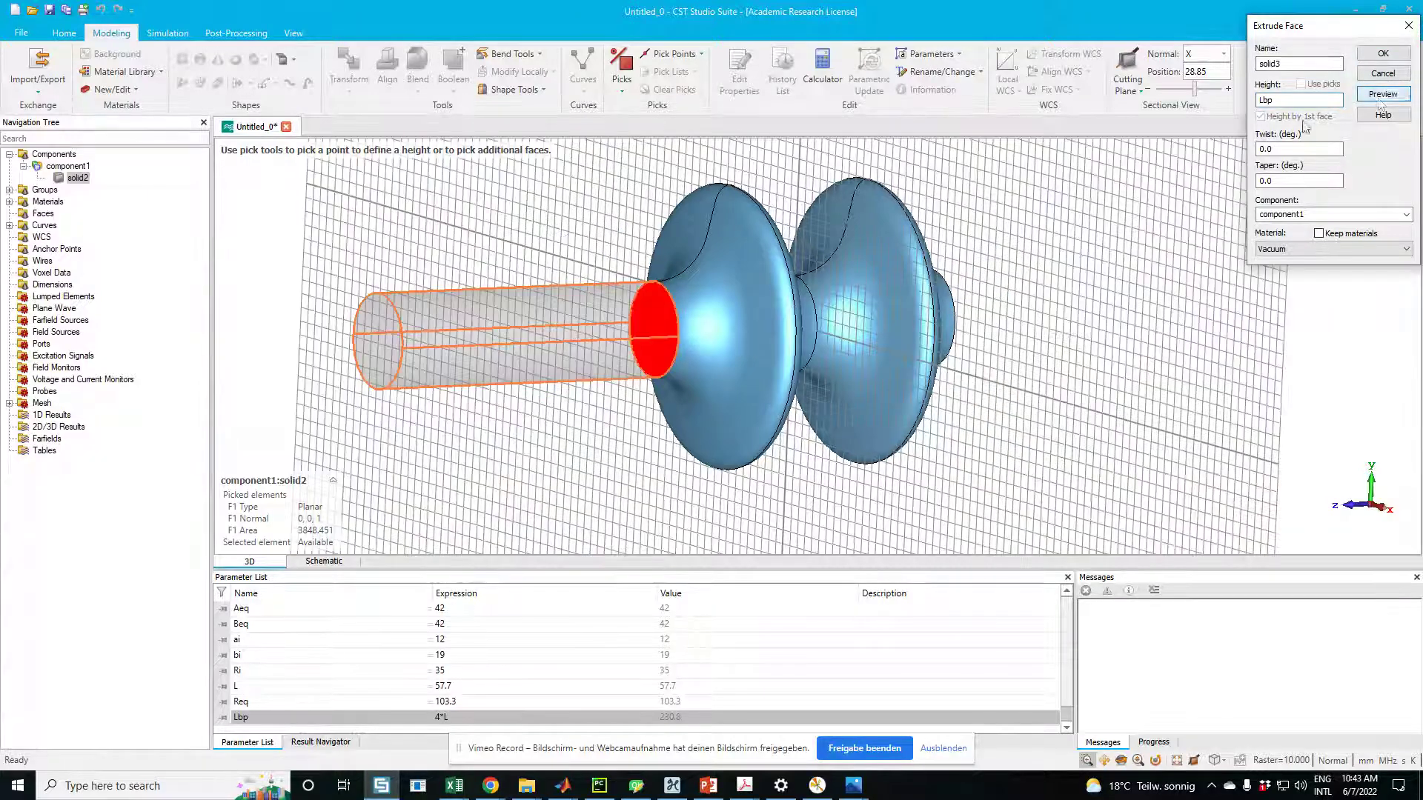
left_click(1222, 151)
key("space")
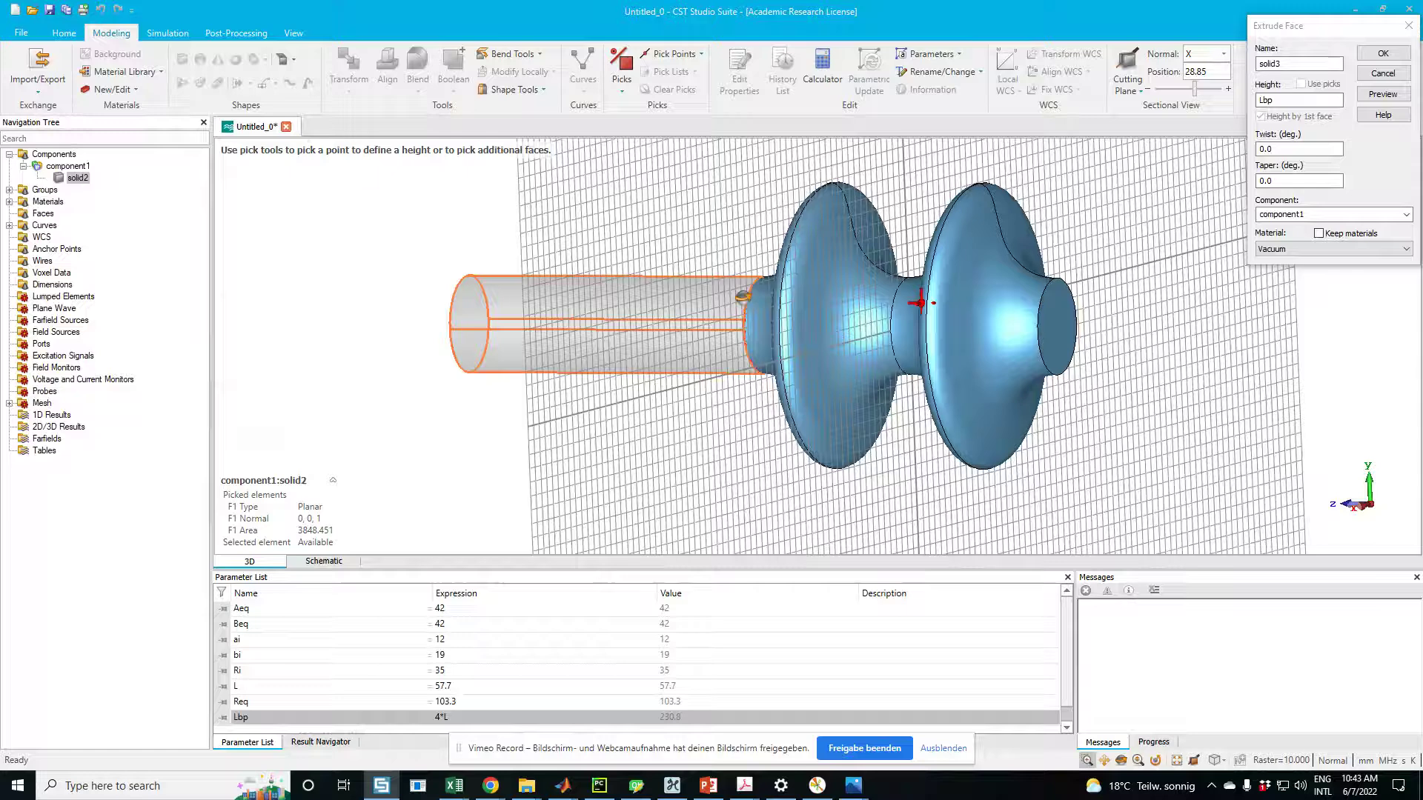
left_click(1383, 53)
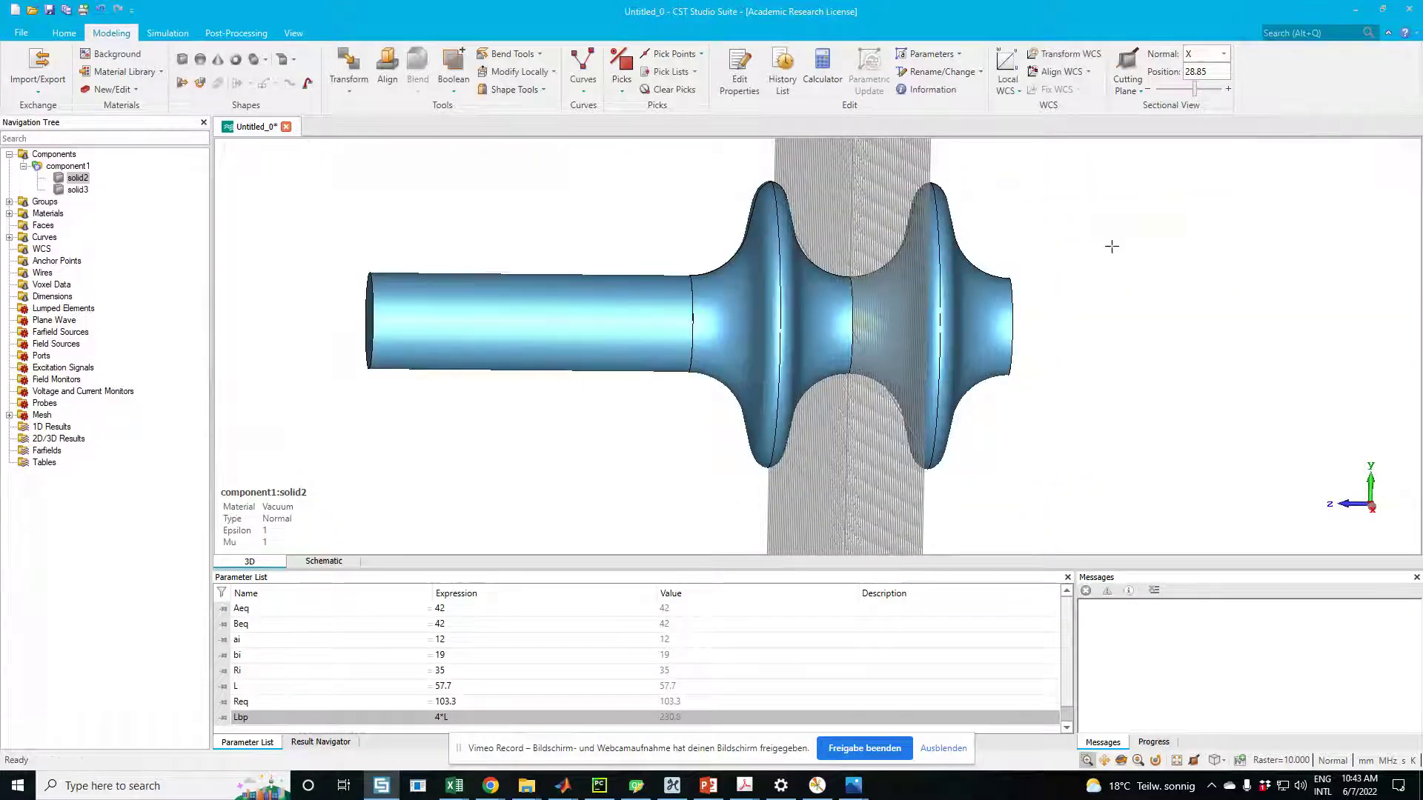
Mirror the beam pipe solid3 as a copy, with the mirror plane normal set to 90 in Z and its origin at 0,0,0.
left_click_drag(867, 323, 1051, 319)
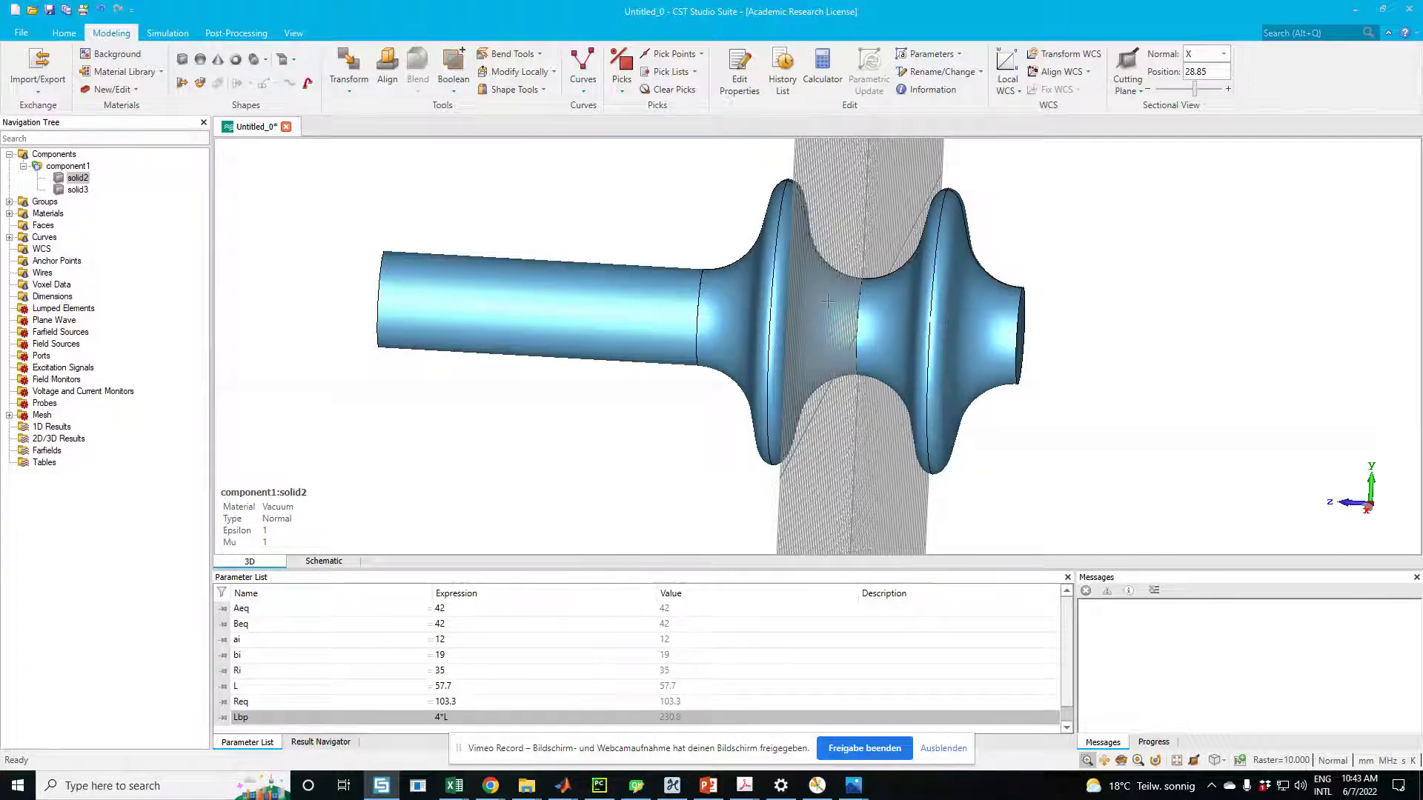
key("space")
left_click(78, 190)
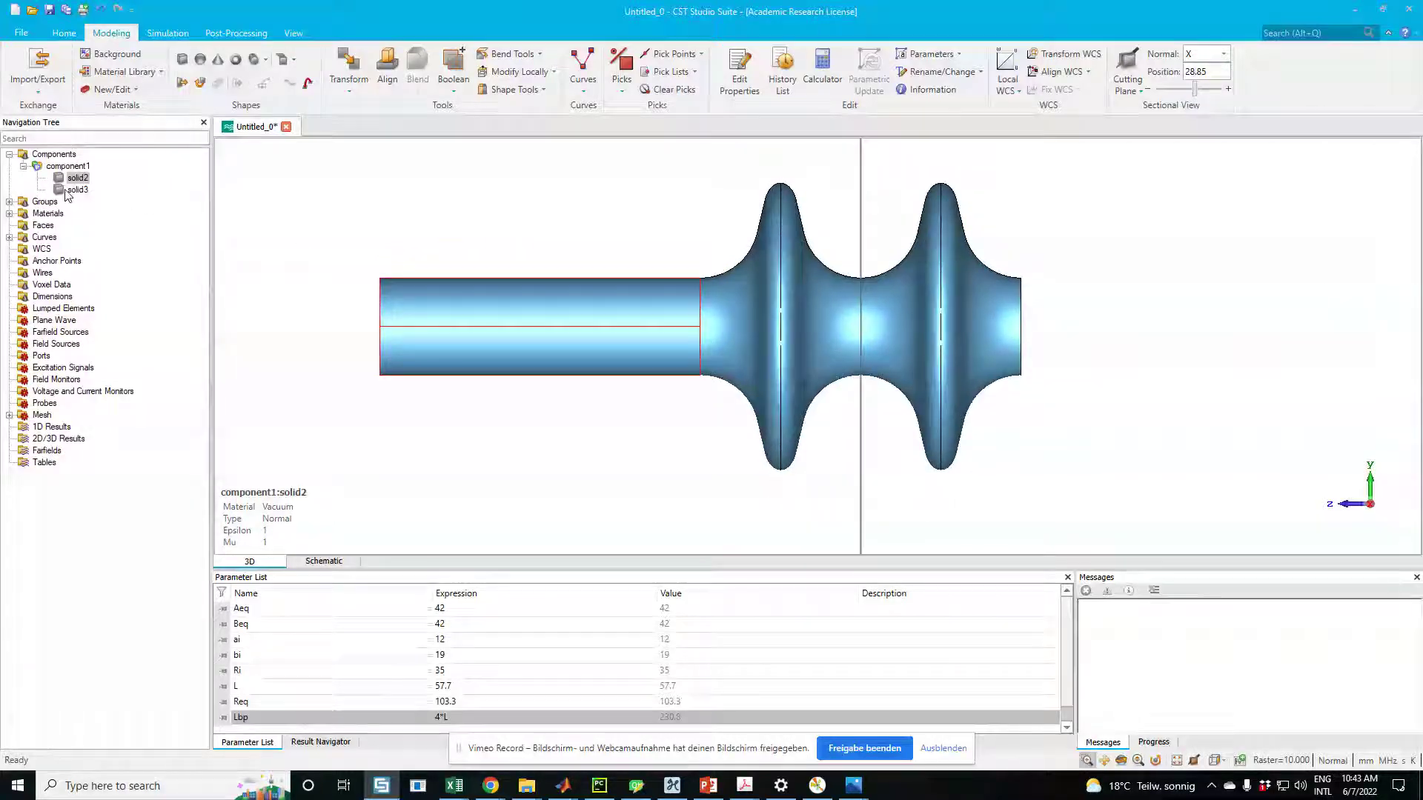
left_click(348, 80)
left_click(363, 173)
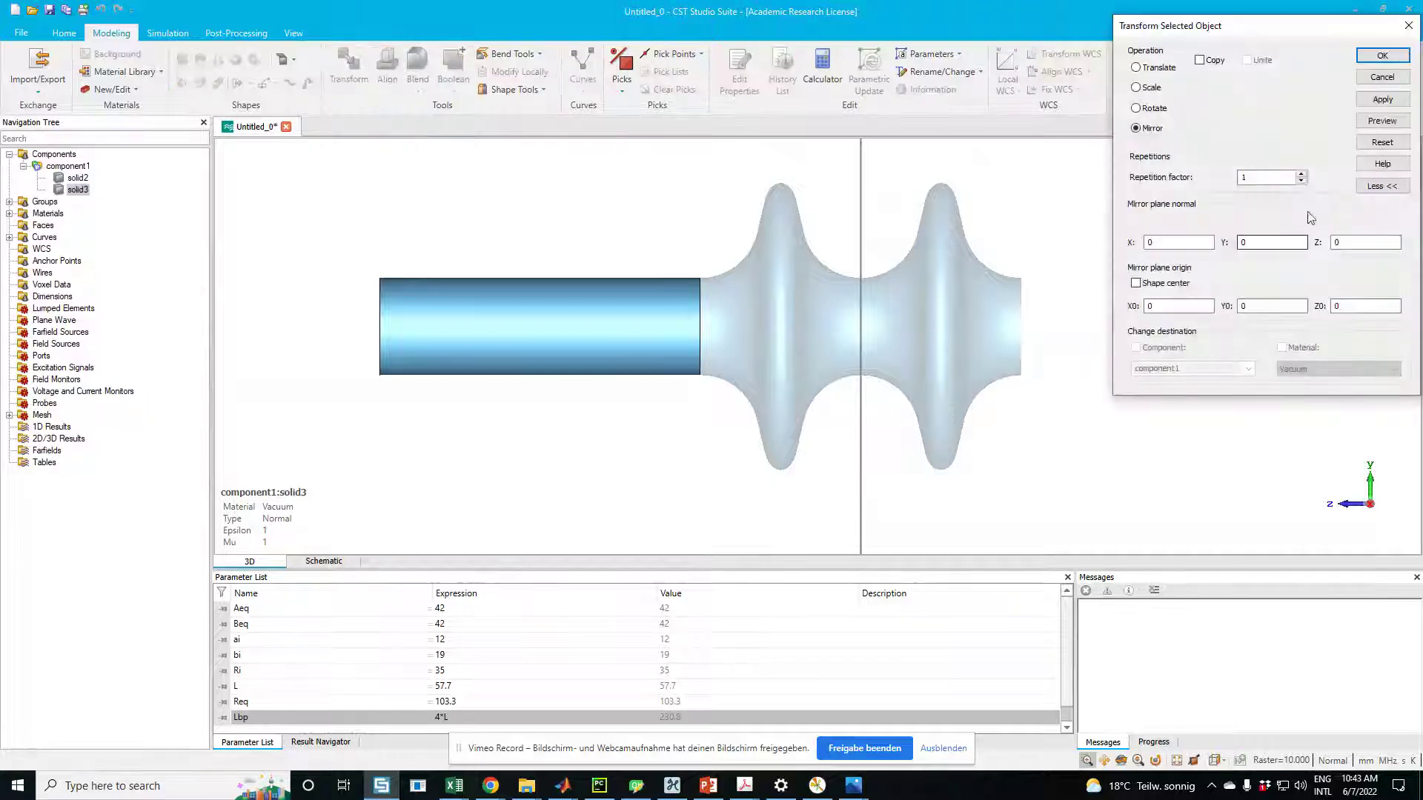
double_click(1382, 242)
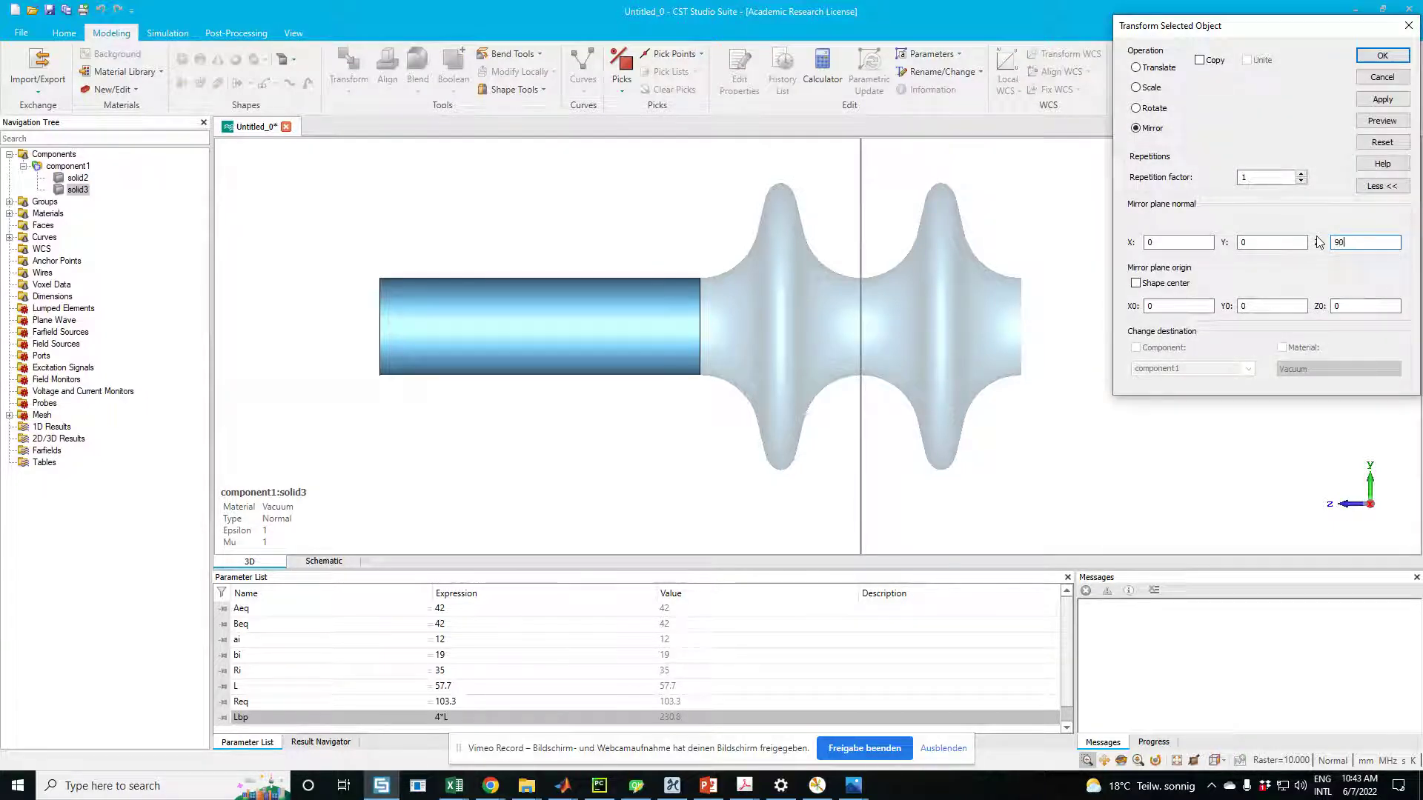
left_click(1370, 121)
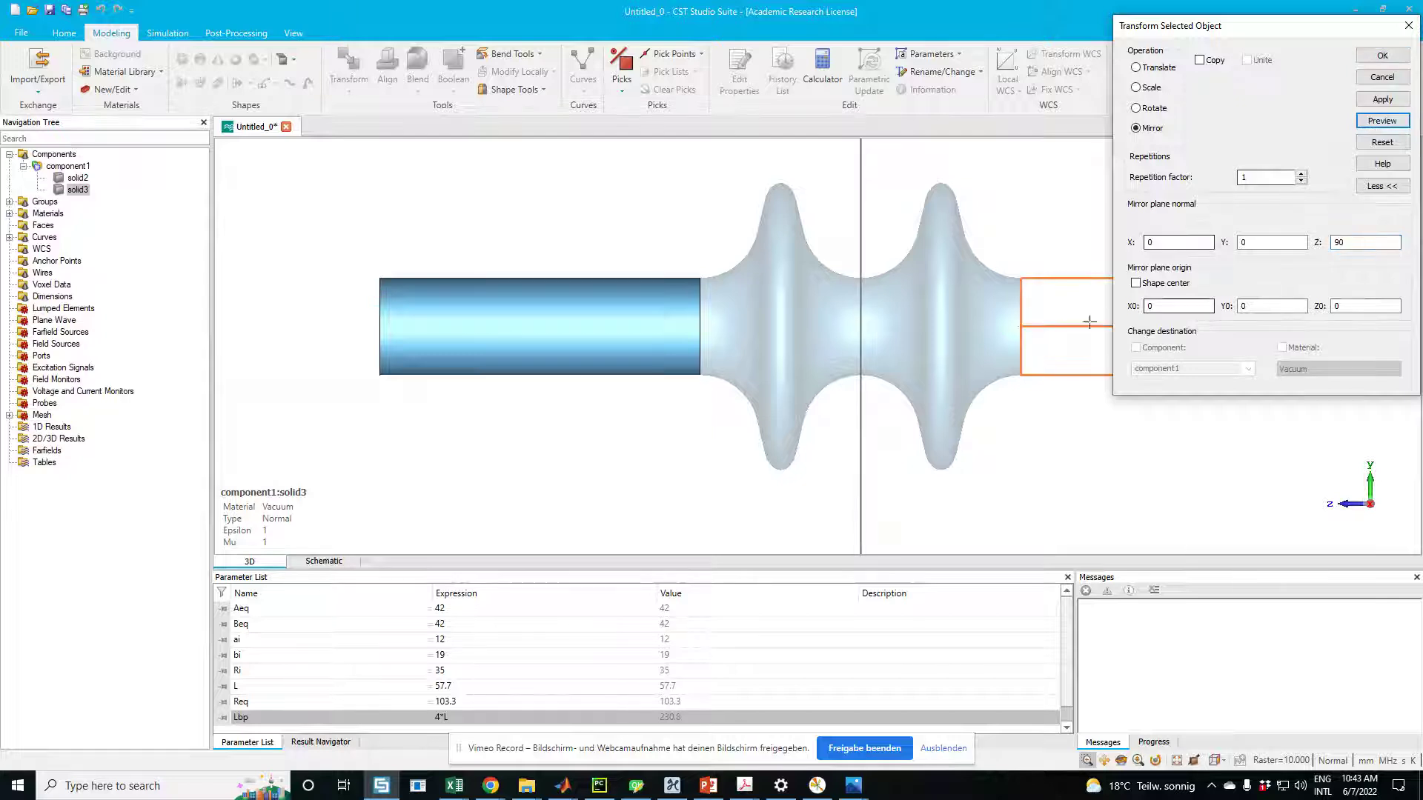
left_click(1199, 60)
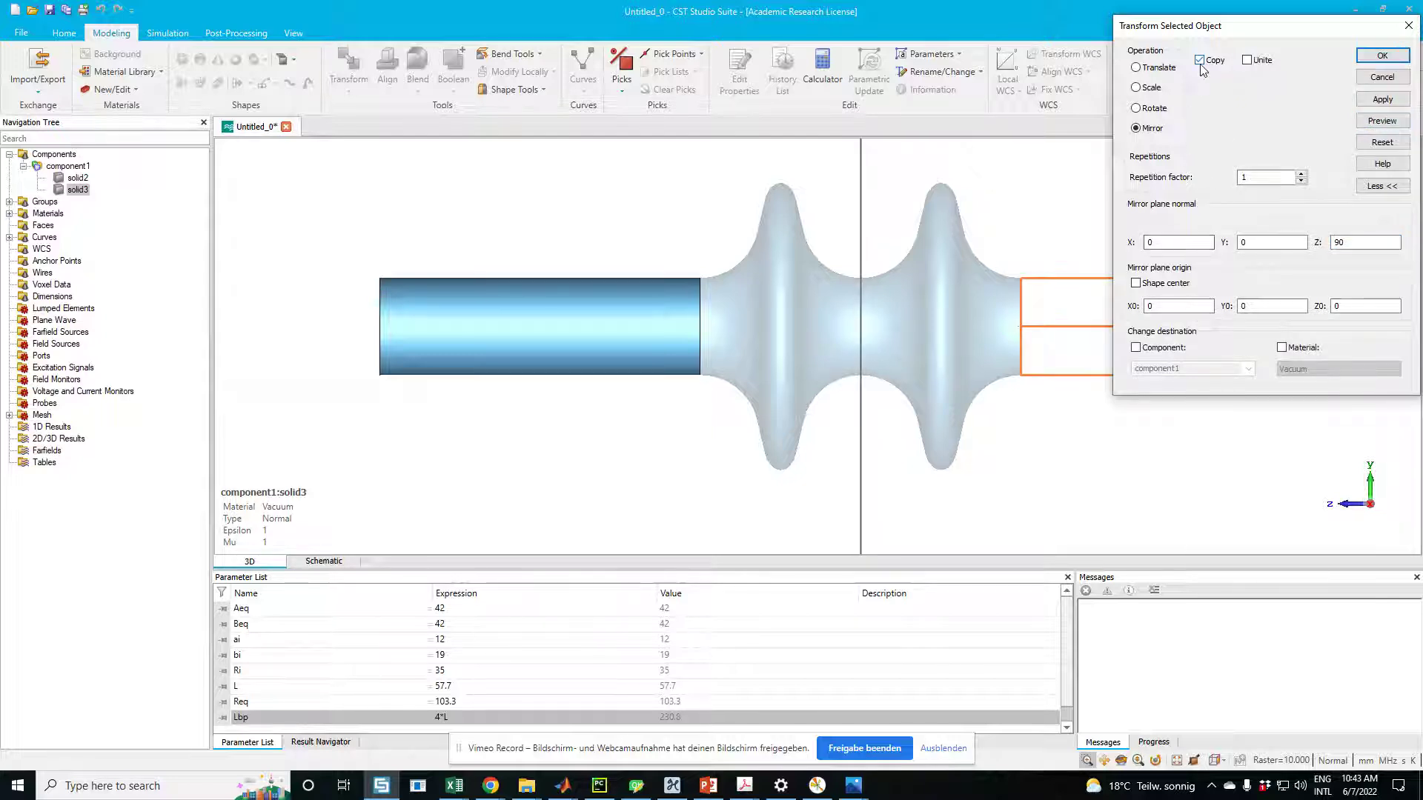
left_click(1367, 58)
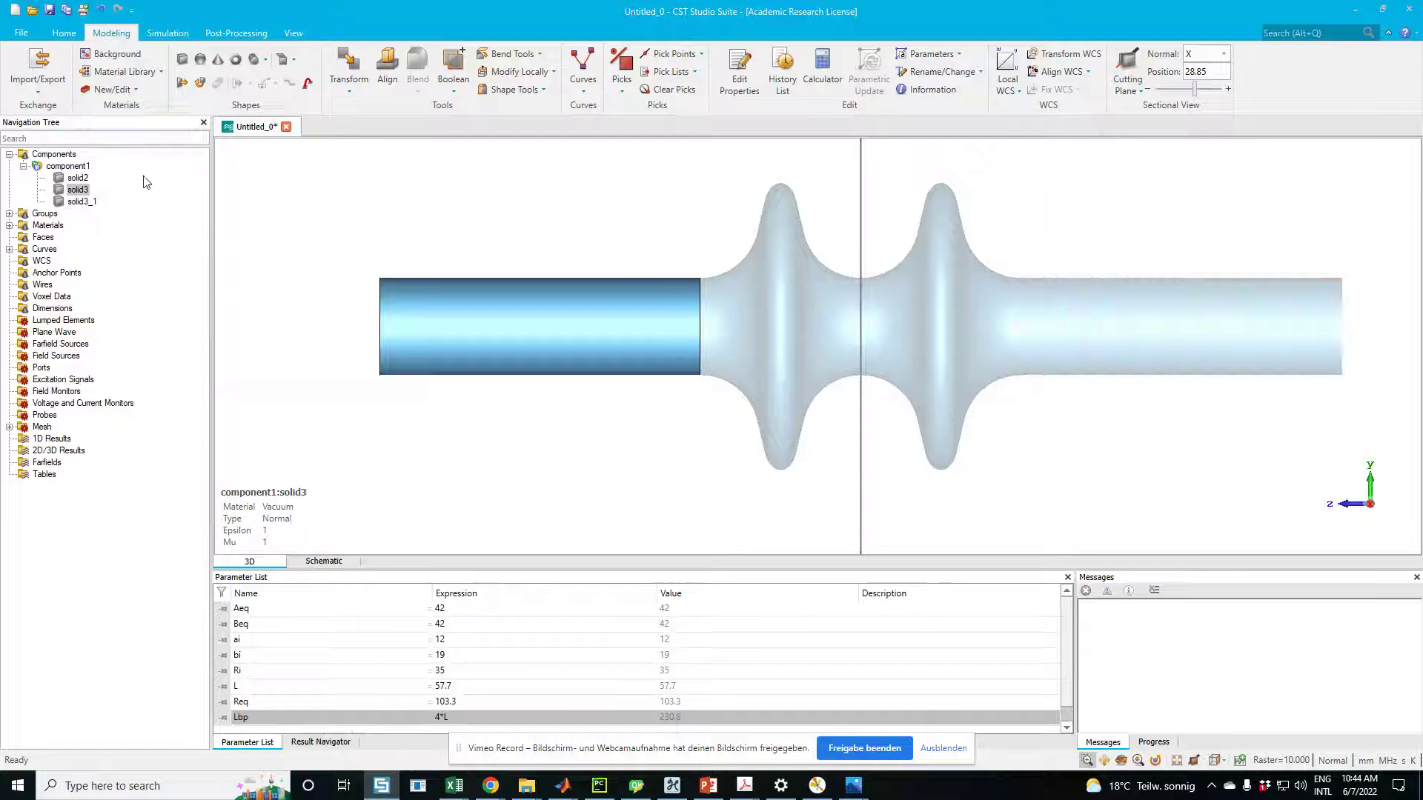
Inspect solid2, solid3 and solid3_1 individually and together, finishing with component1 selected as a whole.
left_click(80, 190)
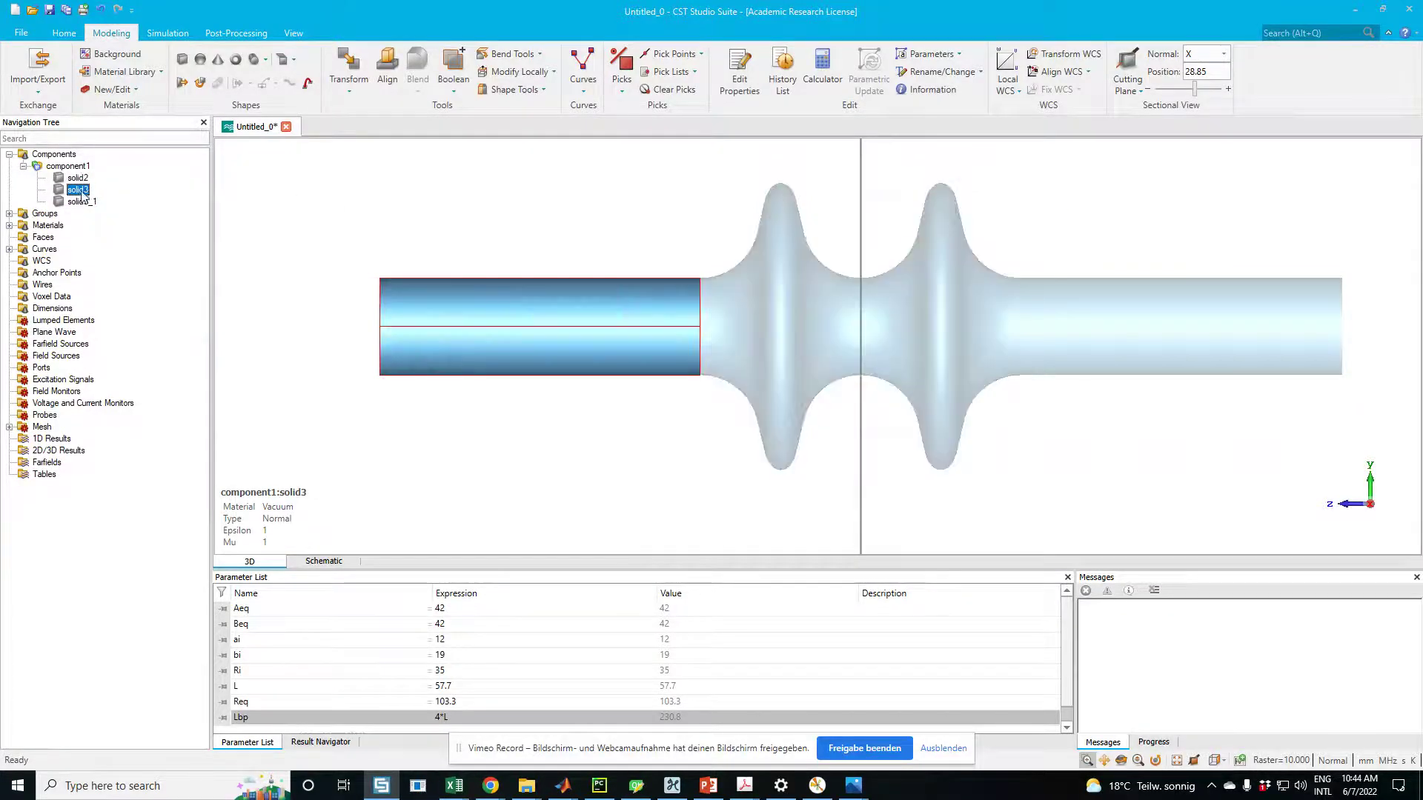
left_click(78, 178)
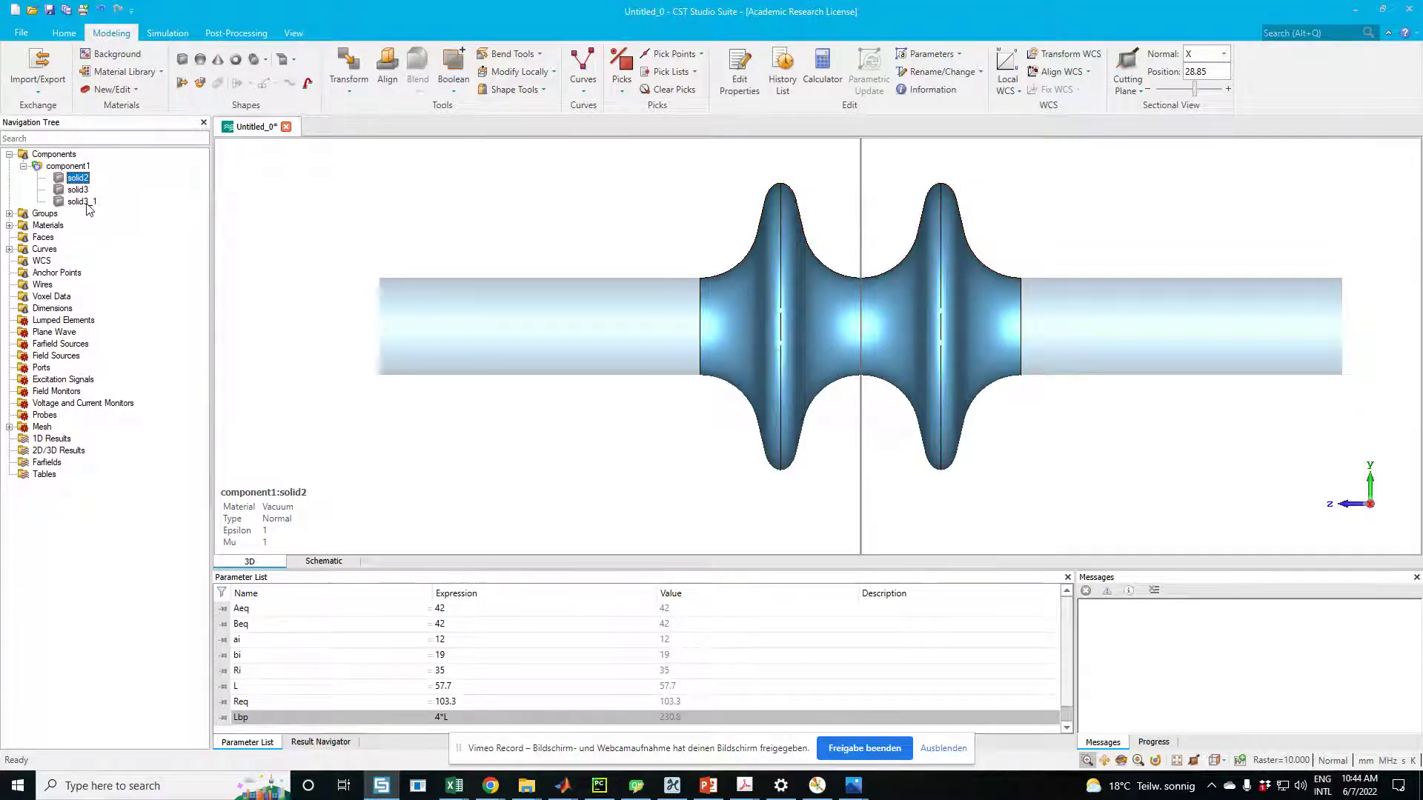
left_click(81, 201, "shift")
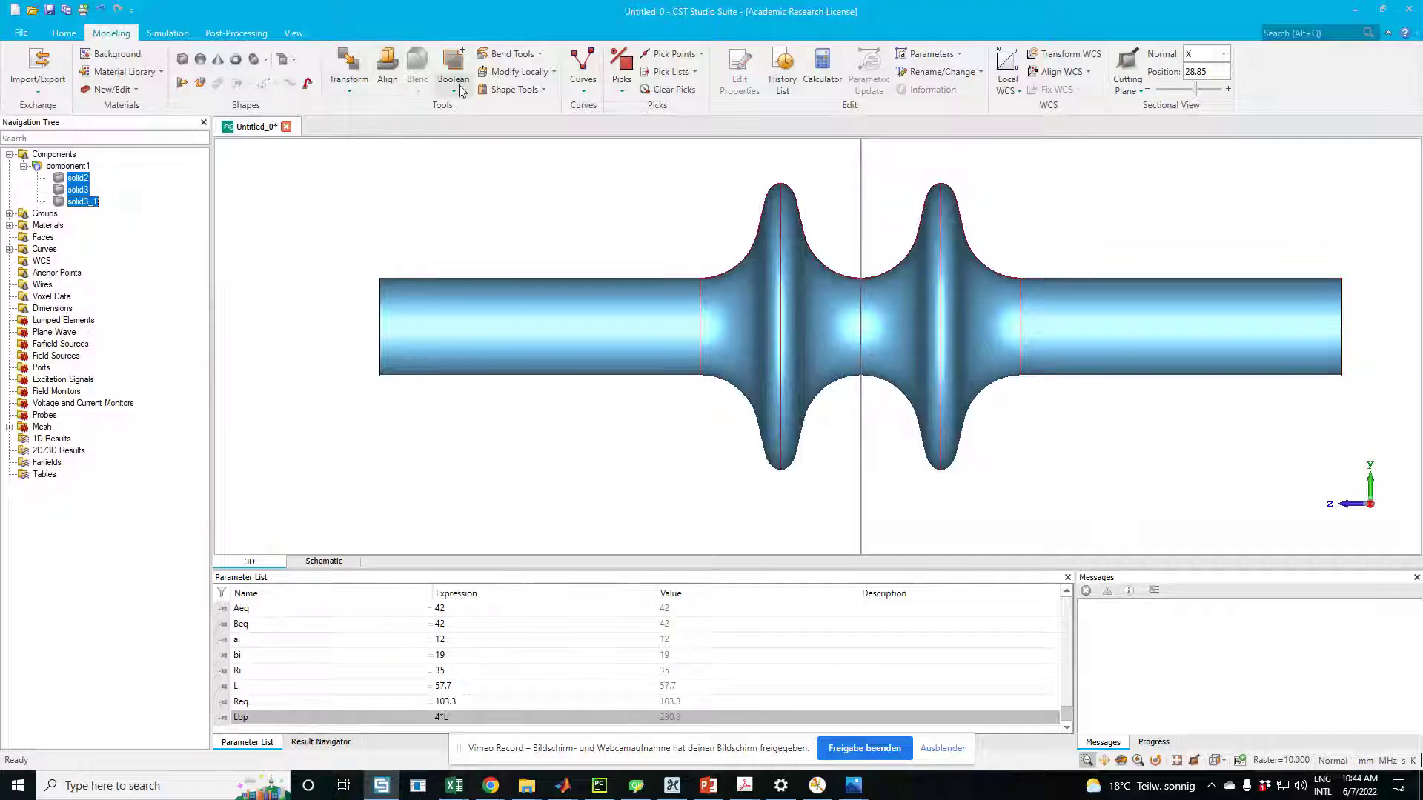
left_click(71, 168)
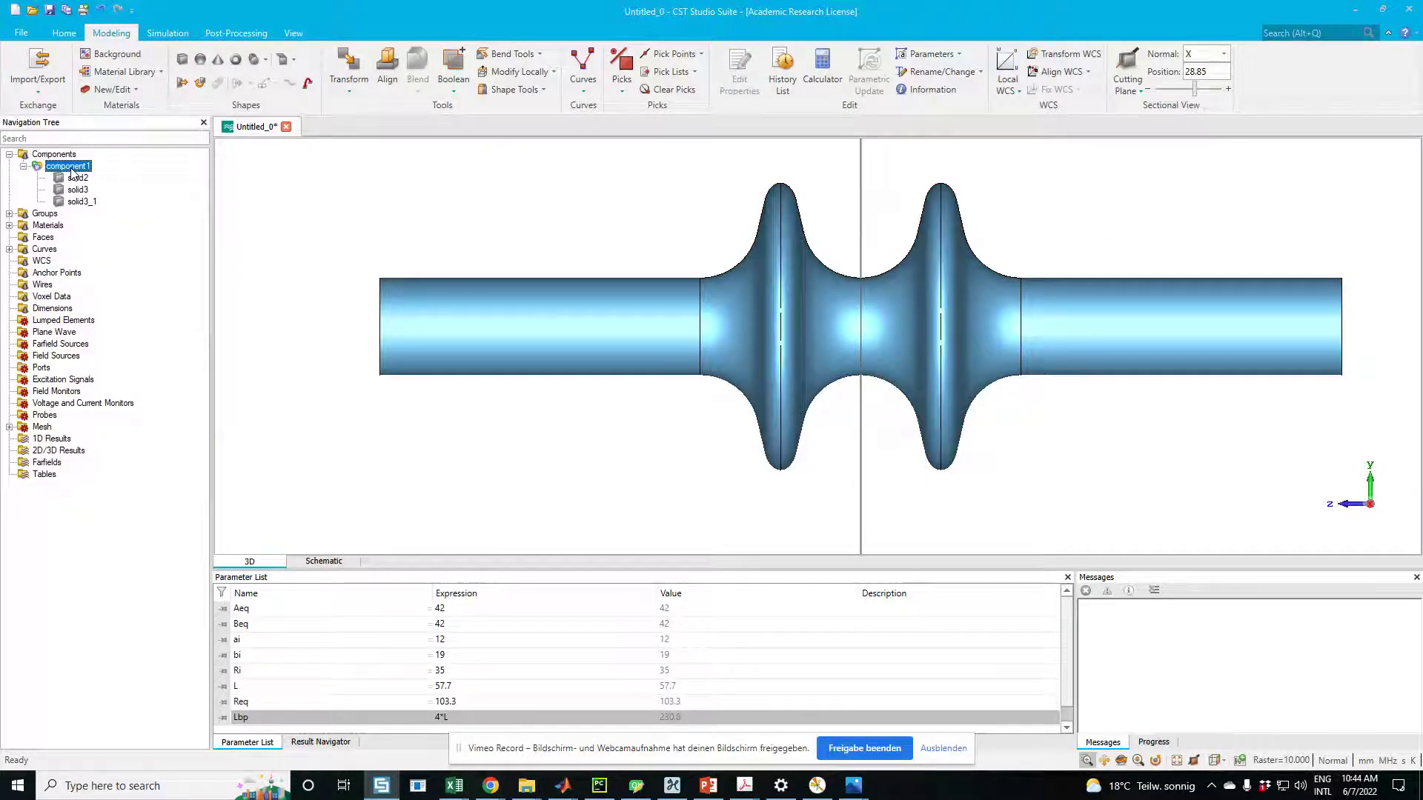
Set the parameter Aeq to 45 and rebuild the cavity with a parametric update.
scroll(794, 287, "up", 2)
scroll(852, 290, "down", 4)
scroll(902, 294, "up", 3)
mouse_move(703, 284)
left_mouse_down()
mouse_move(890, 311)
mouse_move(731, 309)
mouse_move(786, 290)
left_mouse_up()
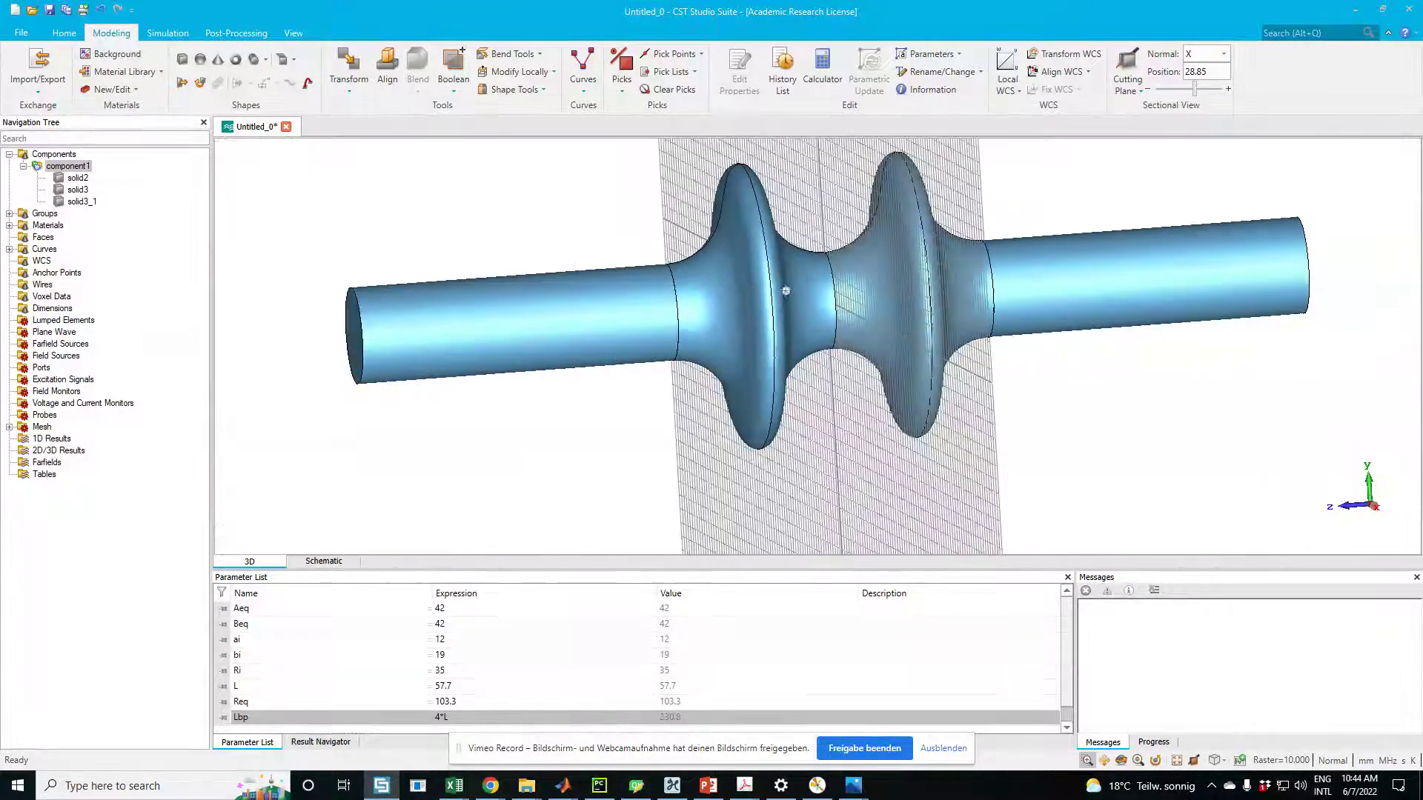
key("space")
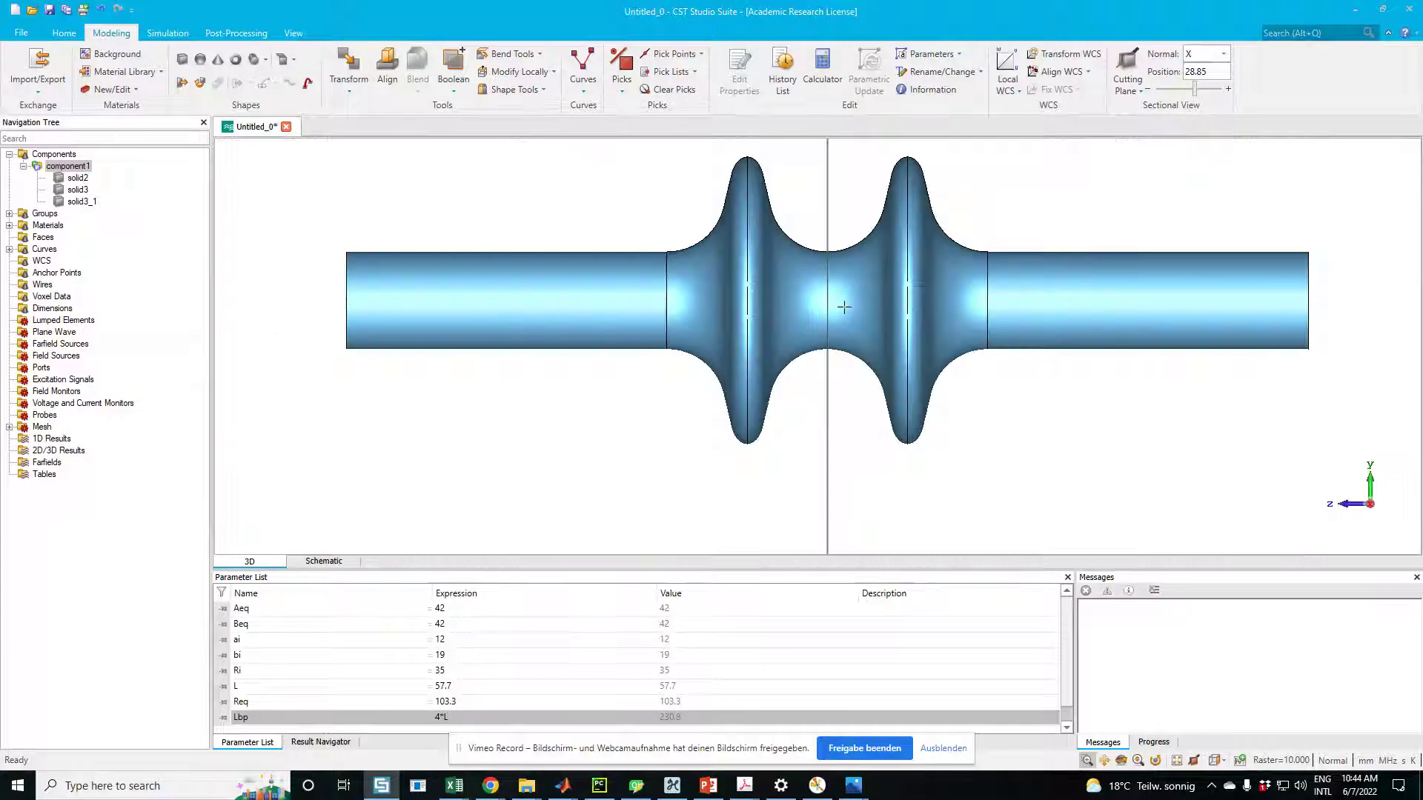
double_click(456, 609)
type("4")
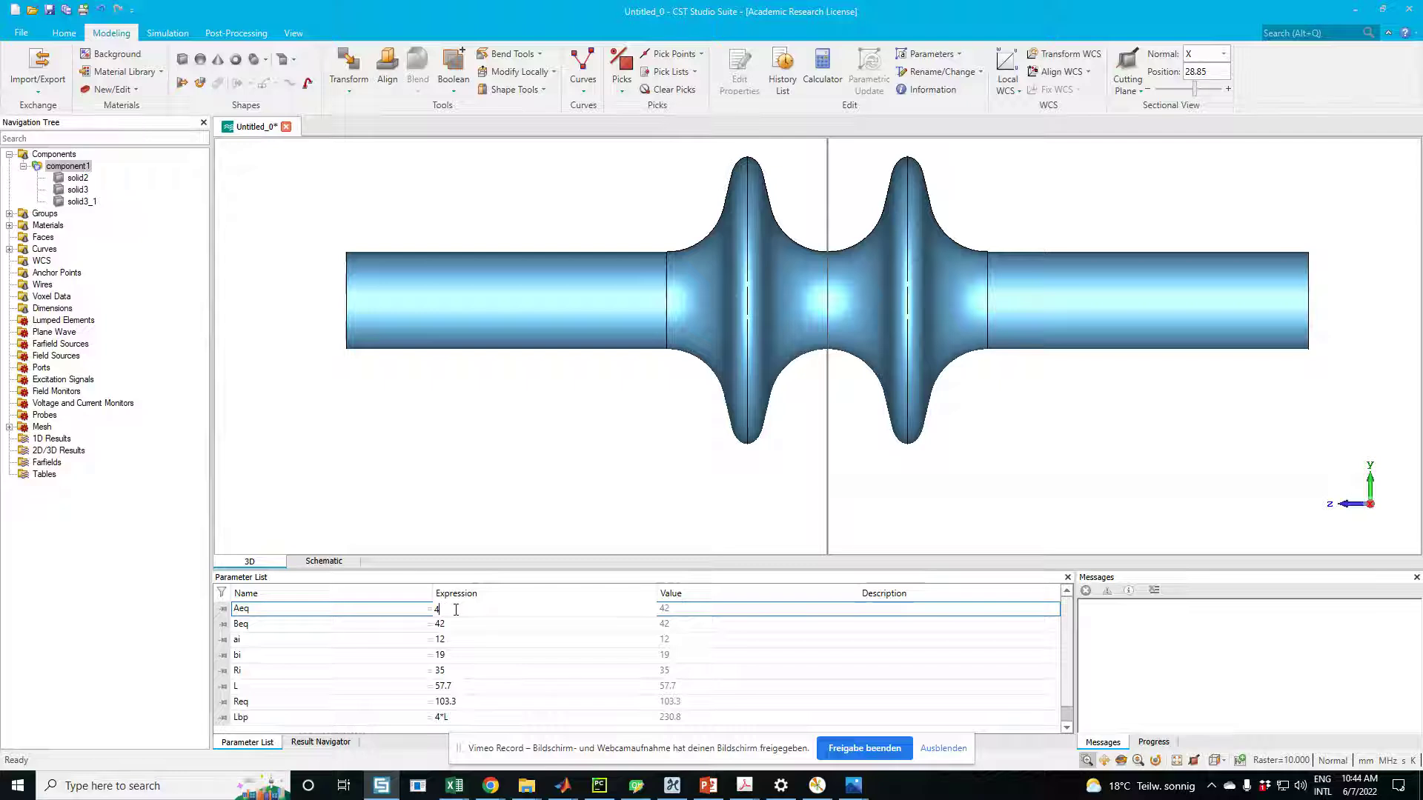
type("5")
key("Return")
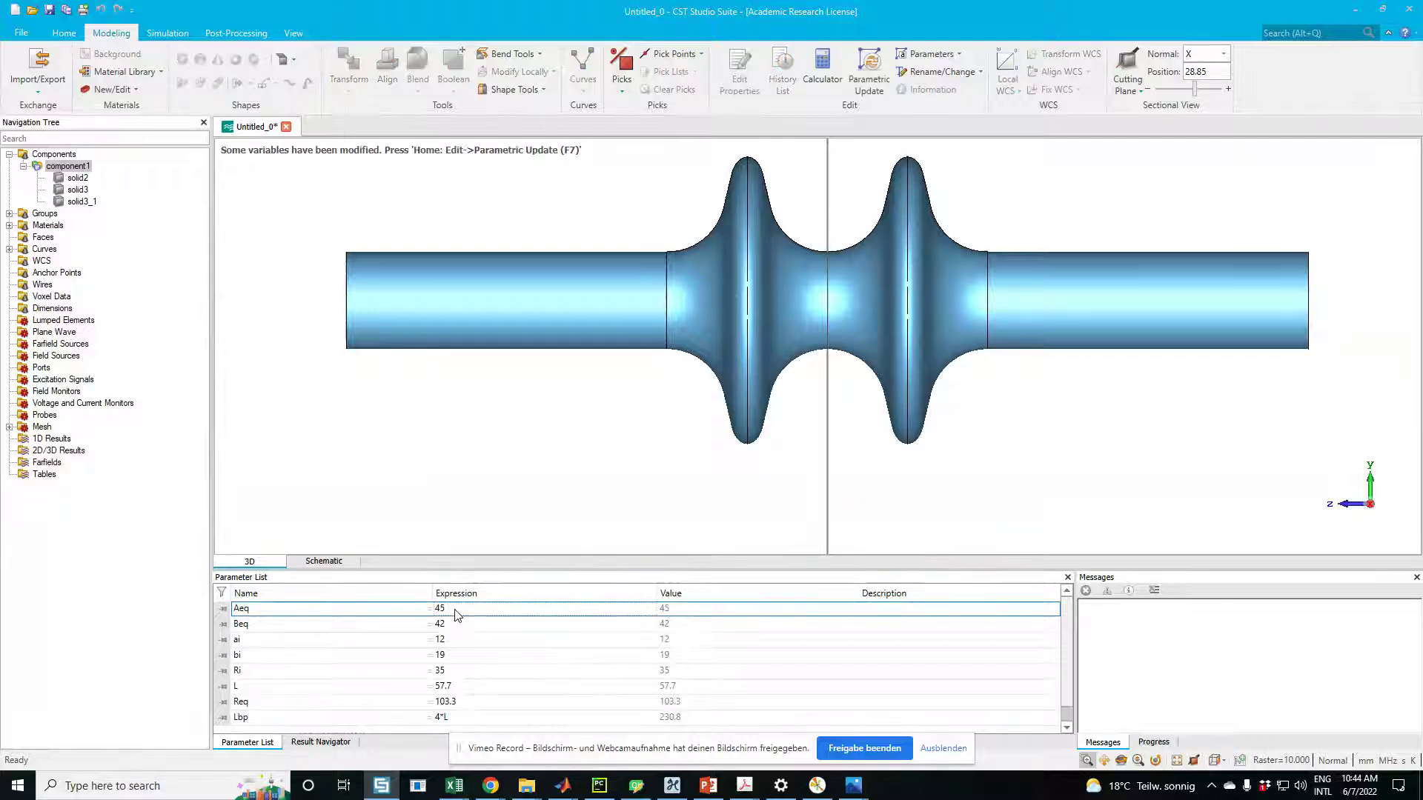
left_click(852, 92)
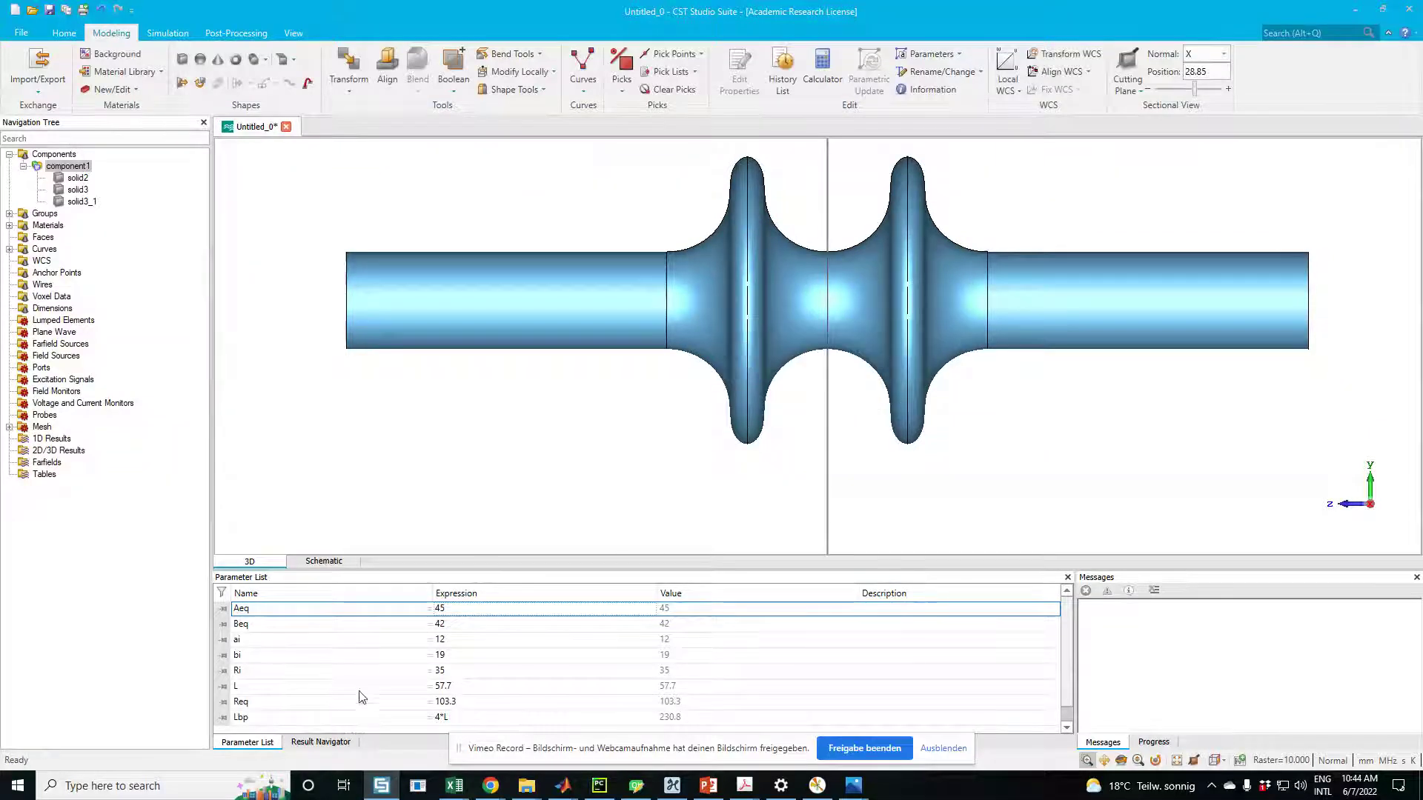
Set the parameter Aeq to 40, rebuild the cavity with a parametric update and inspect the reshaped cells.
left_click(451, 627)
double_click(452, 607)
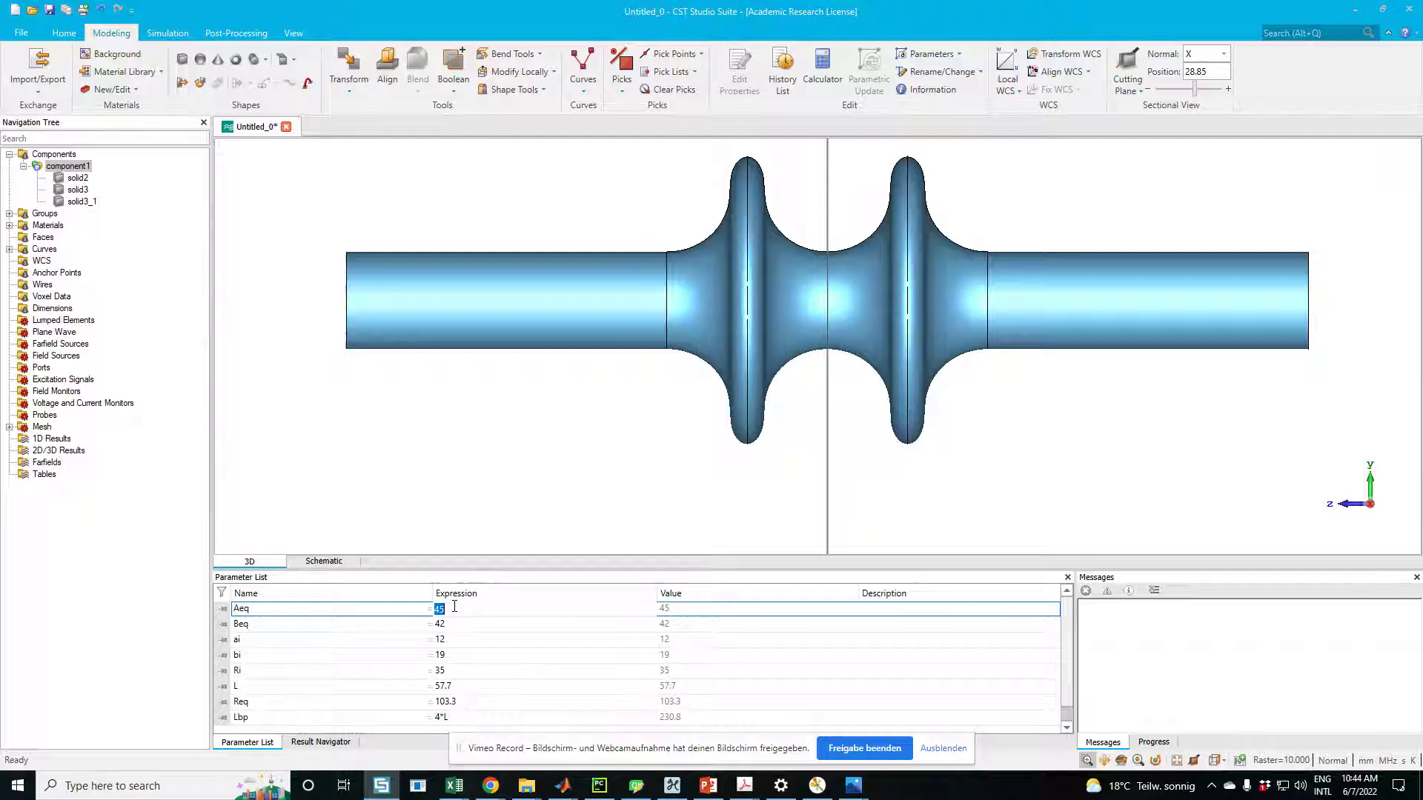
type("40")
key("Return")
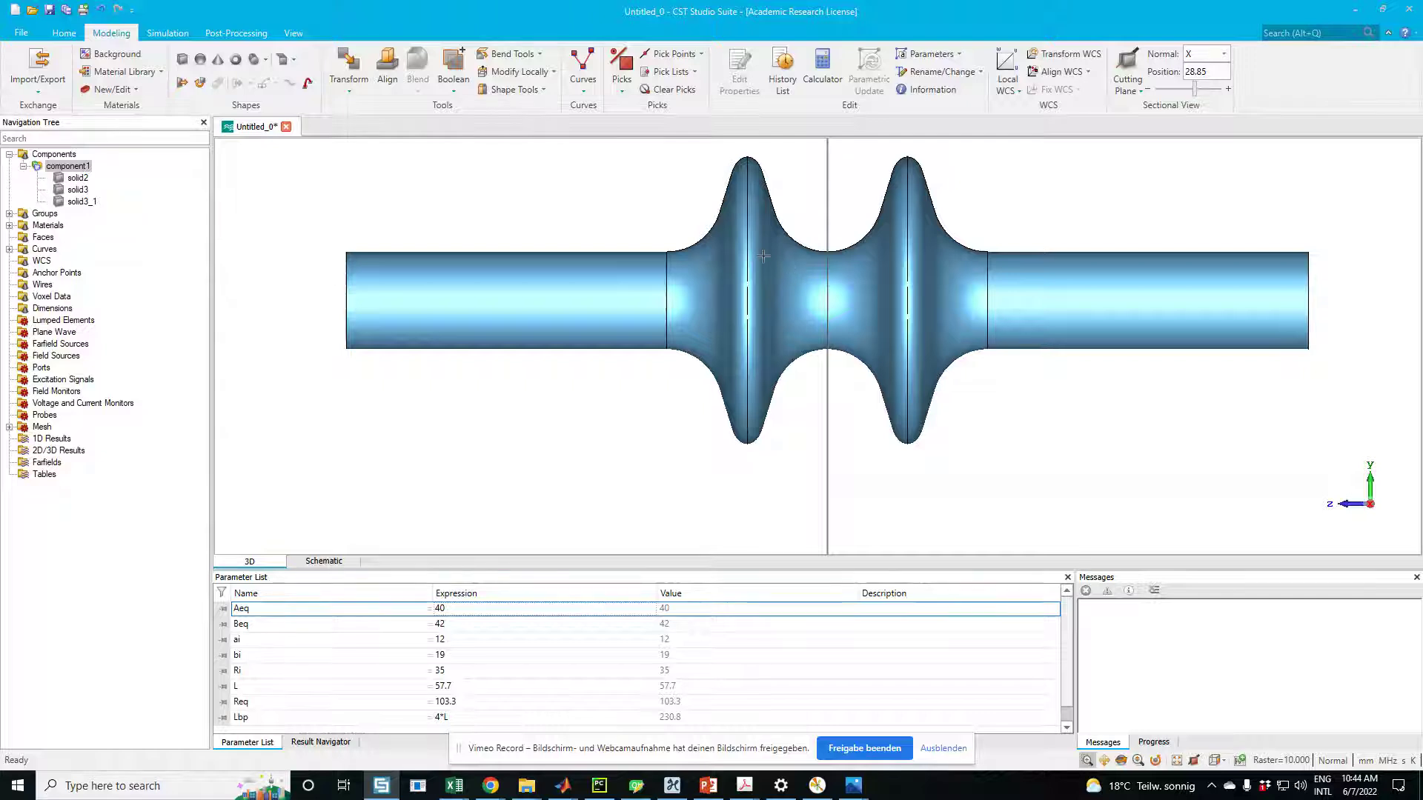
middle_click_drag(815, 276, 831, 331)
scroll(832, 331, "down", 2)
scroll(822, 333, "up", 5)
scroll(860, 330, "down", 3)
middle_click_drag(829, 334, 822, 319)
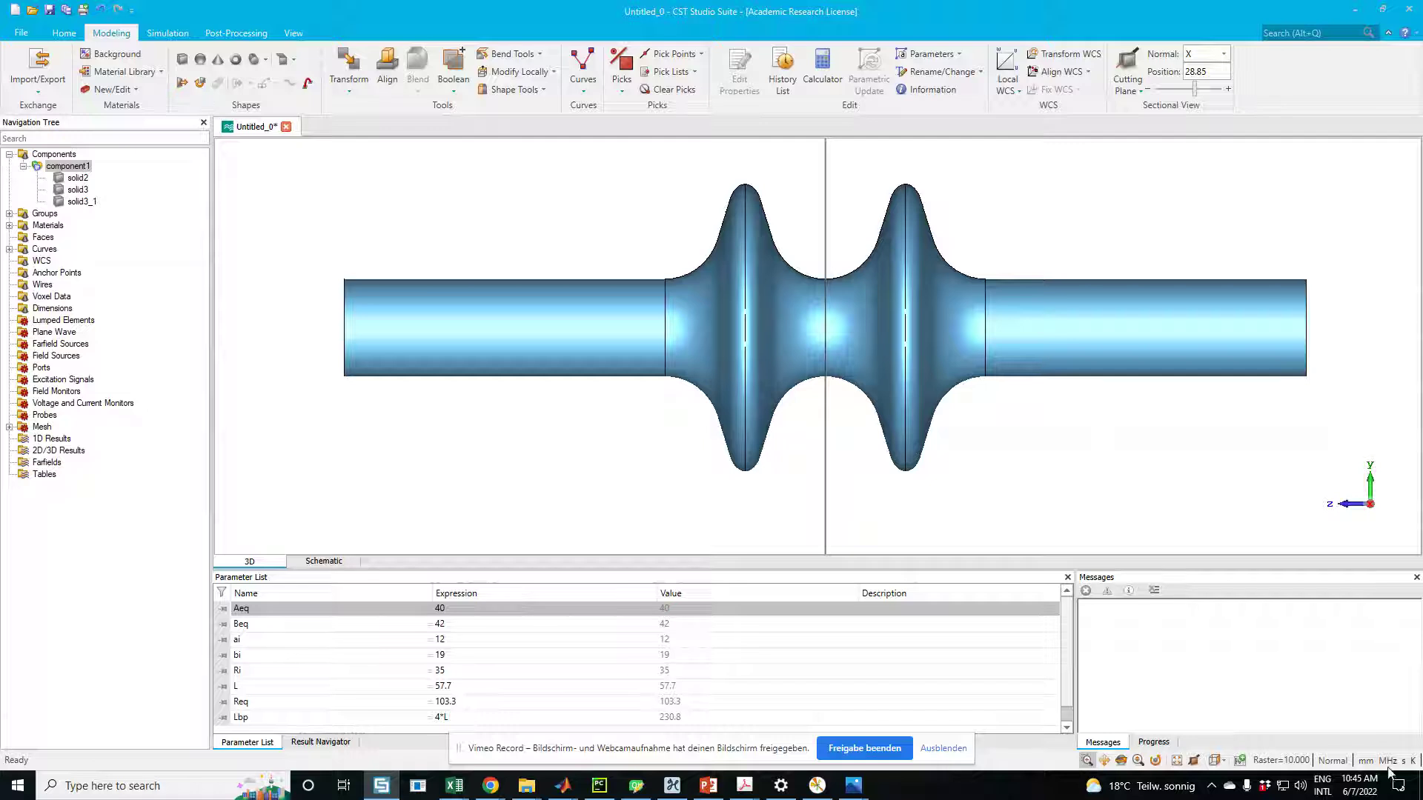
mouse_move(755, 784)
mouse_move(673, 786)
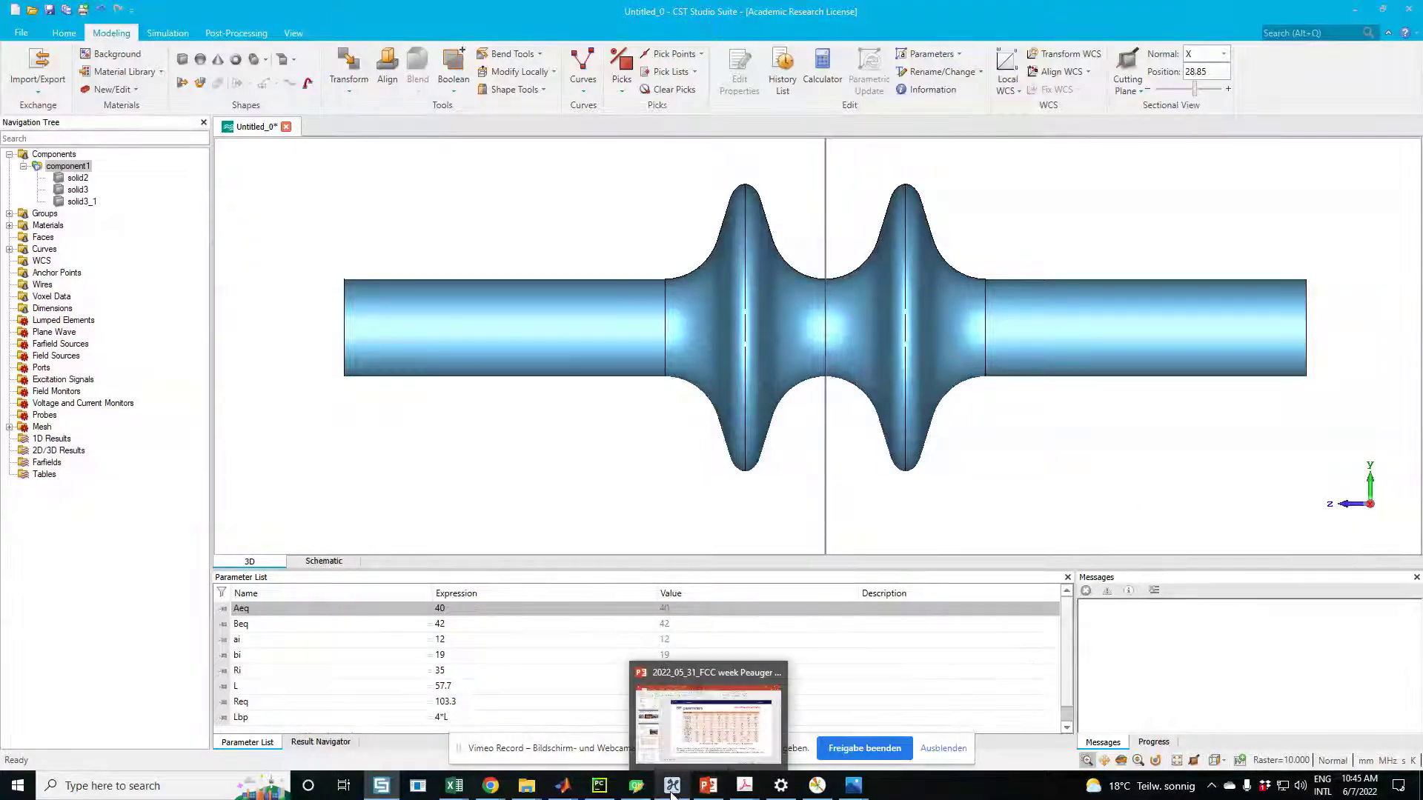